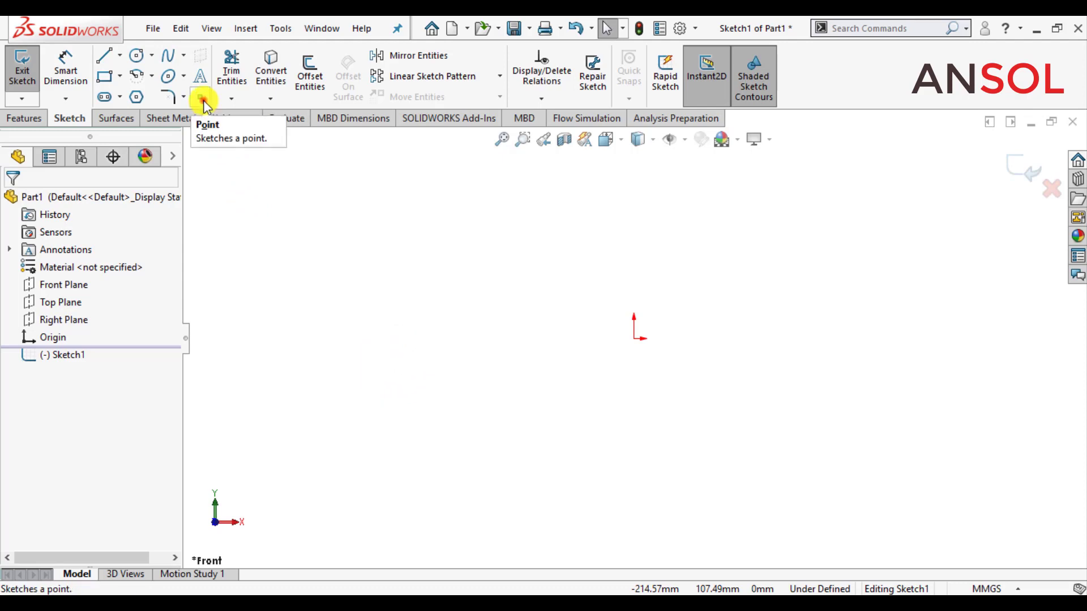
# Place sketch points at the origin and freehand at about (67, 50), (78, 39) and (-50, 31) mm.
pyautogui.click(634, 339)
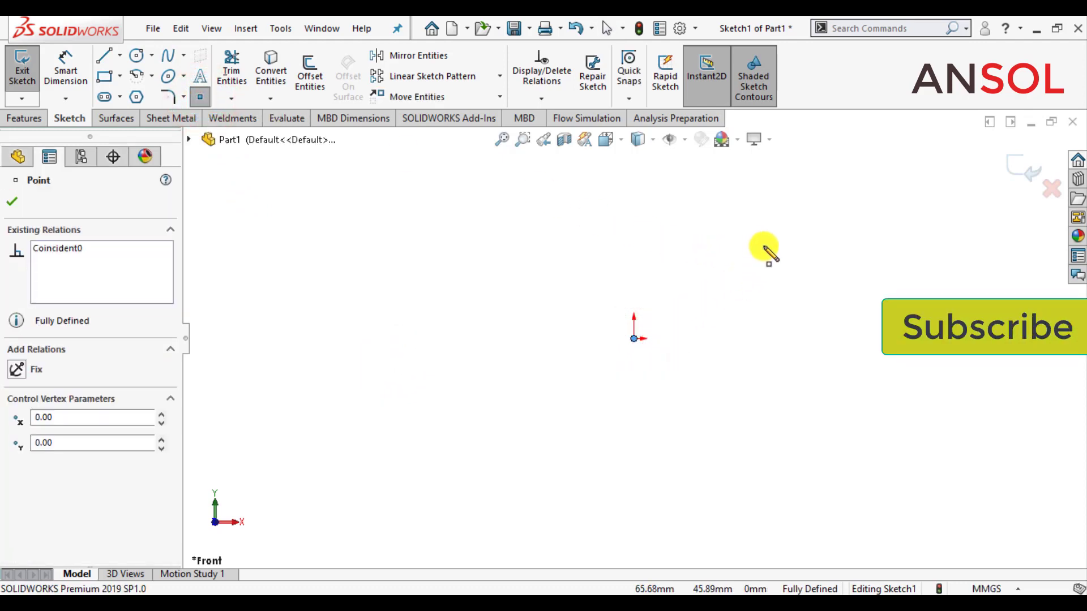
pyautogui.click(764, 240)
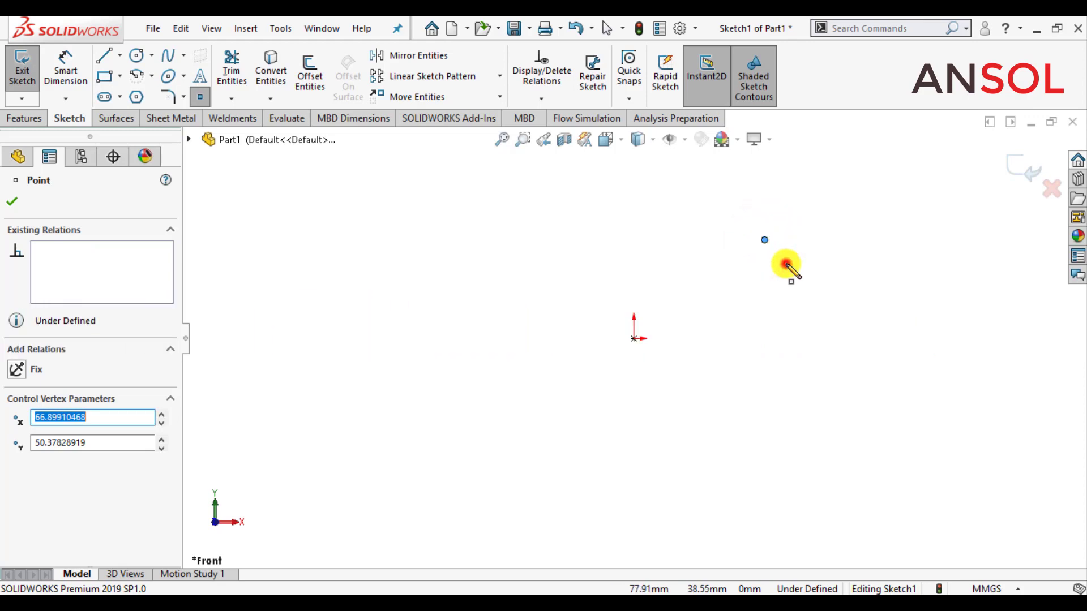
pyautogui.click(786, 262)
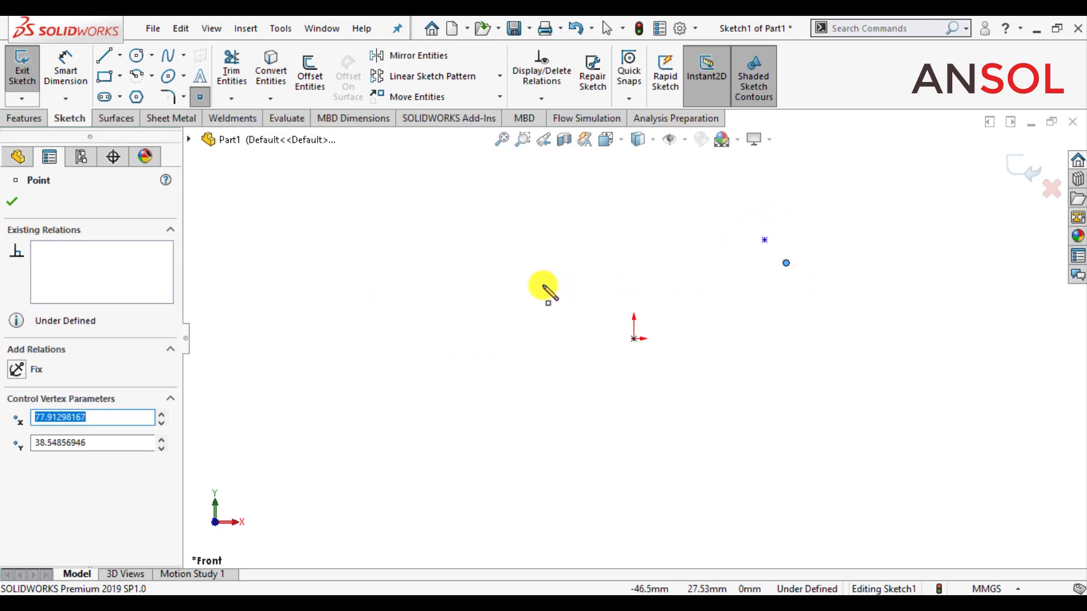
pyautogui.click(535, 278)
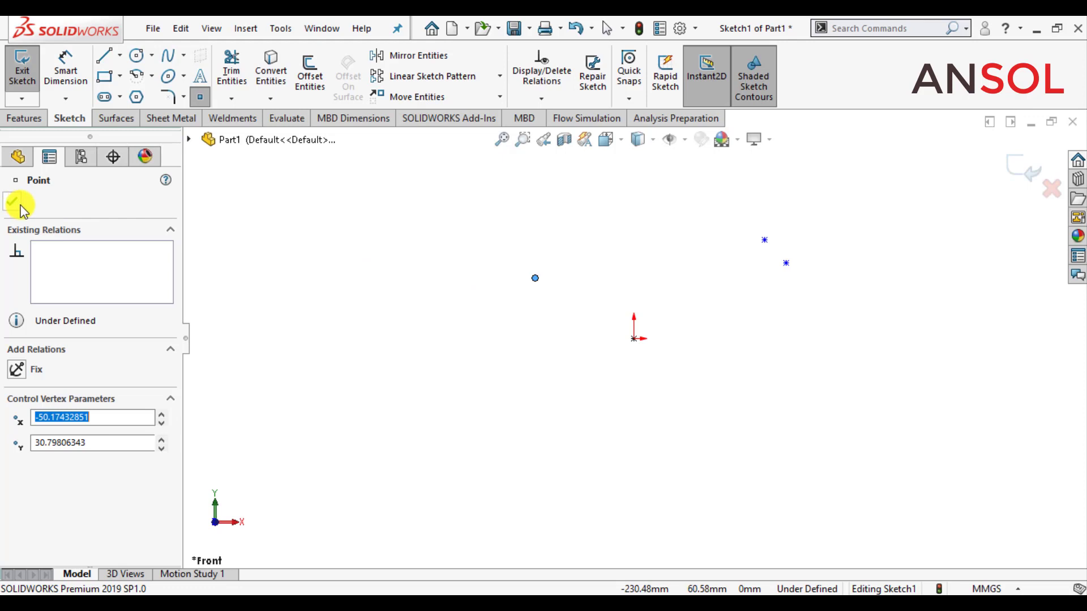
pyautogui.click(21, 207)
# Set the coordinates of the uppermost sketch point to X 400 and Y 400 mm.
pyautogui.click(764, 240)
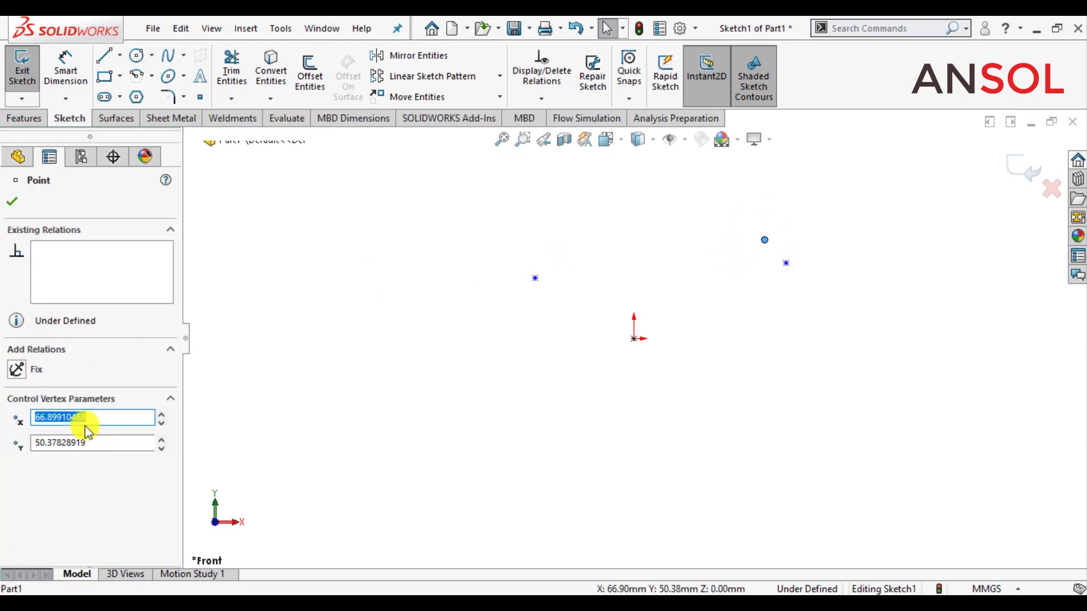
pyautogui.write('400')
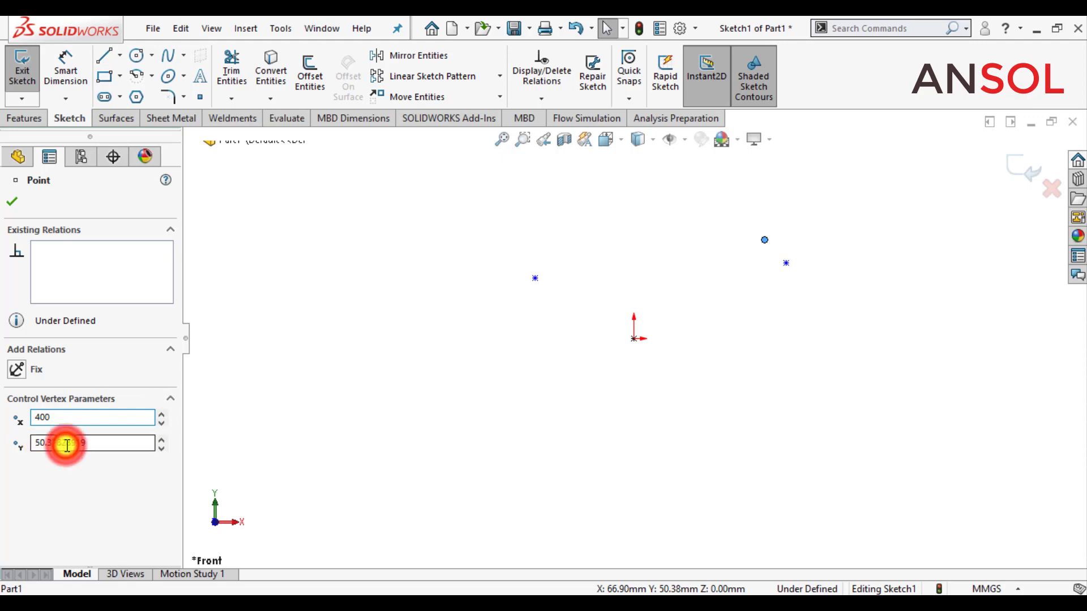
pyautogui.click(67, 443)
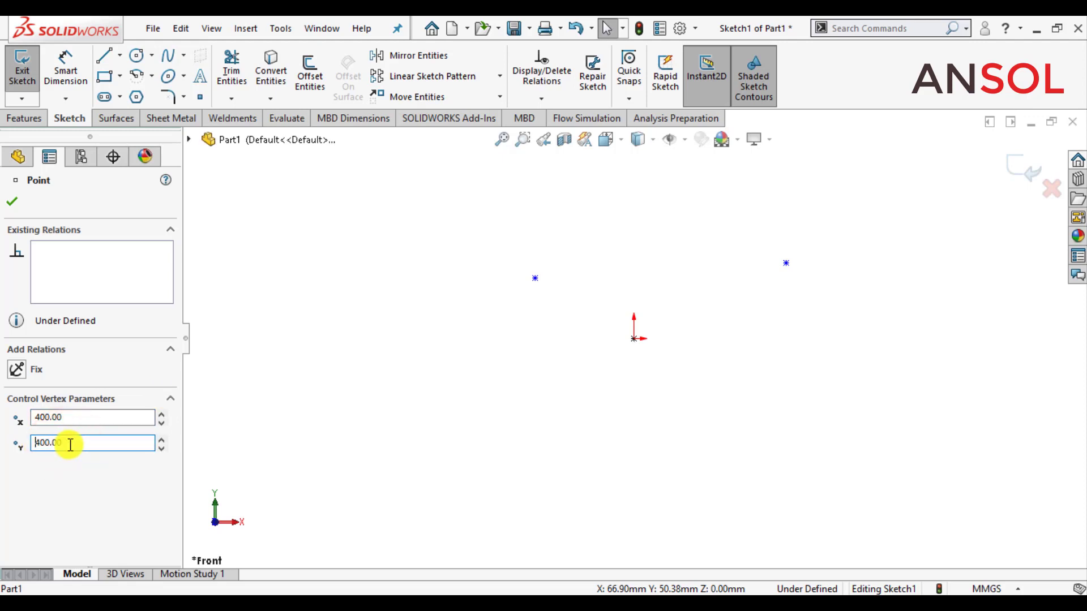
pyautogui.click(12, 203)
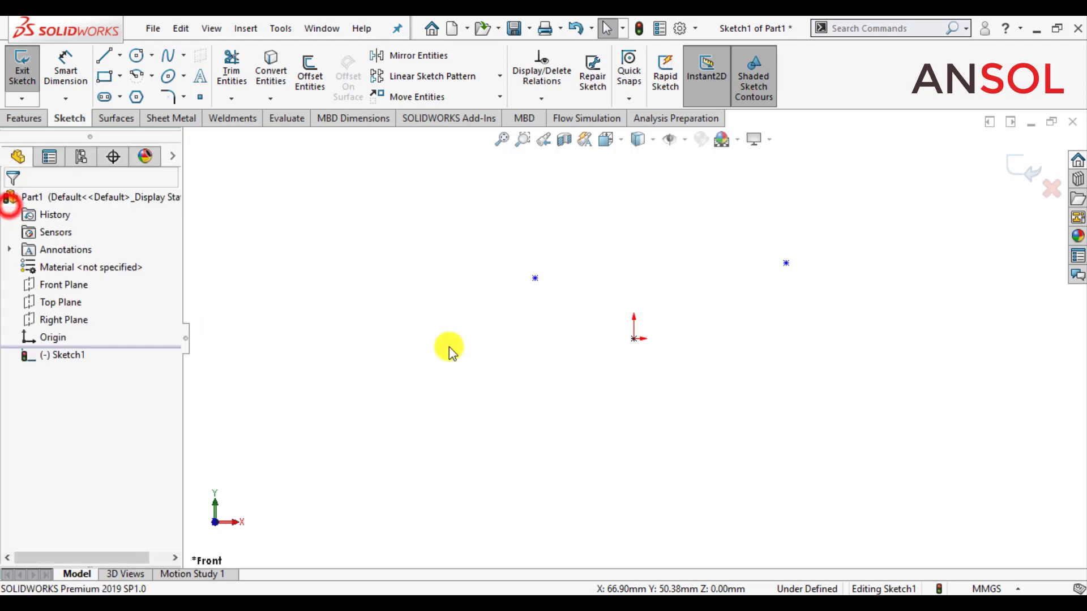
# Set the coordinates of the remaining freehand point right of the origin to X 450 and Y 300 mm.
pyautogui.press('f')
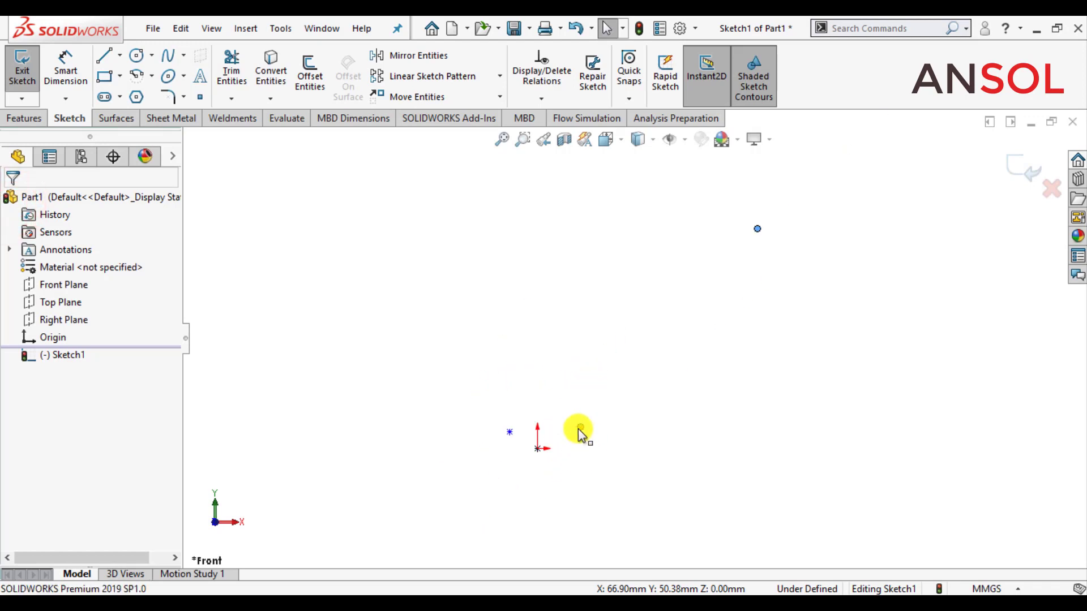
pyautogui.click(579, 429)
pyautogui.click(80, 425)
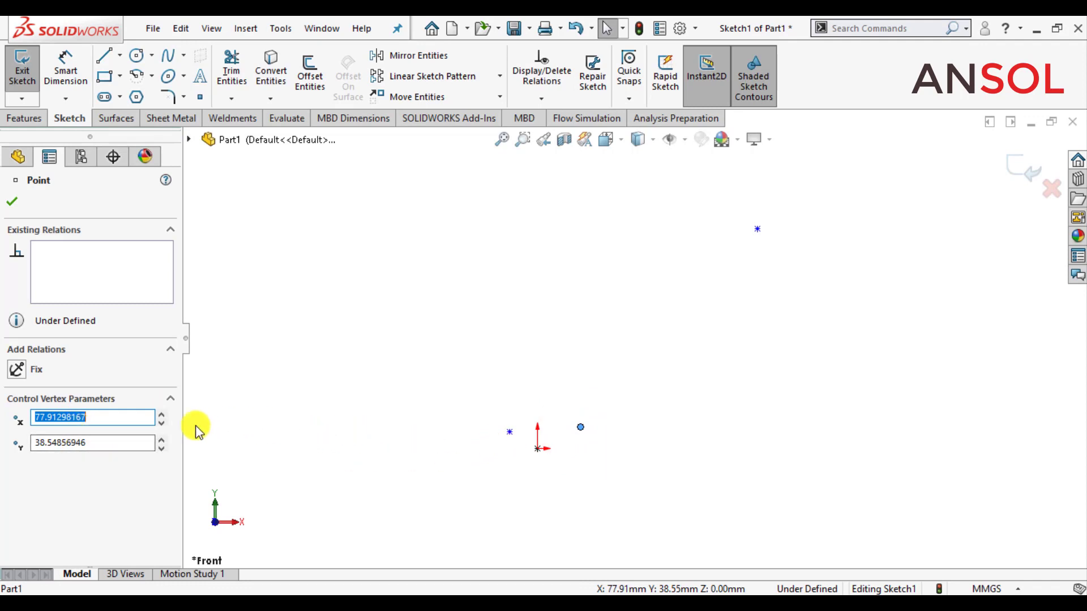
pyautogui.write('45')
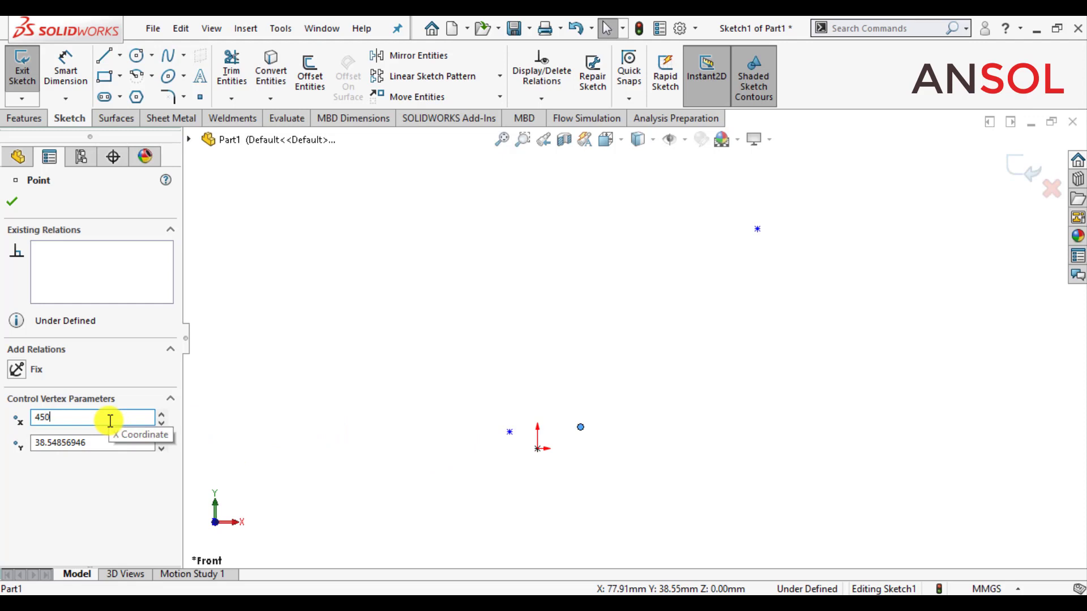
pyautogui.write('00')
pyautogui.doubleClick(56, 445)
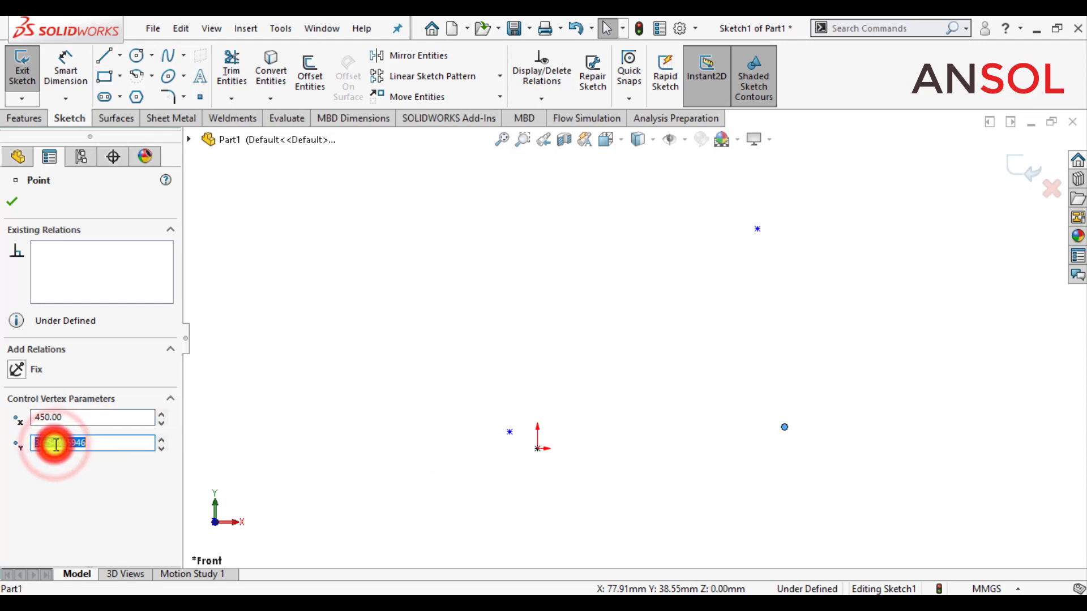
pyautogui.write('300')
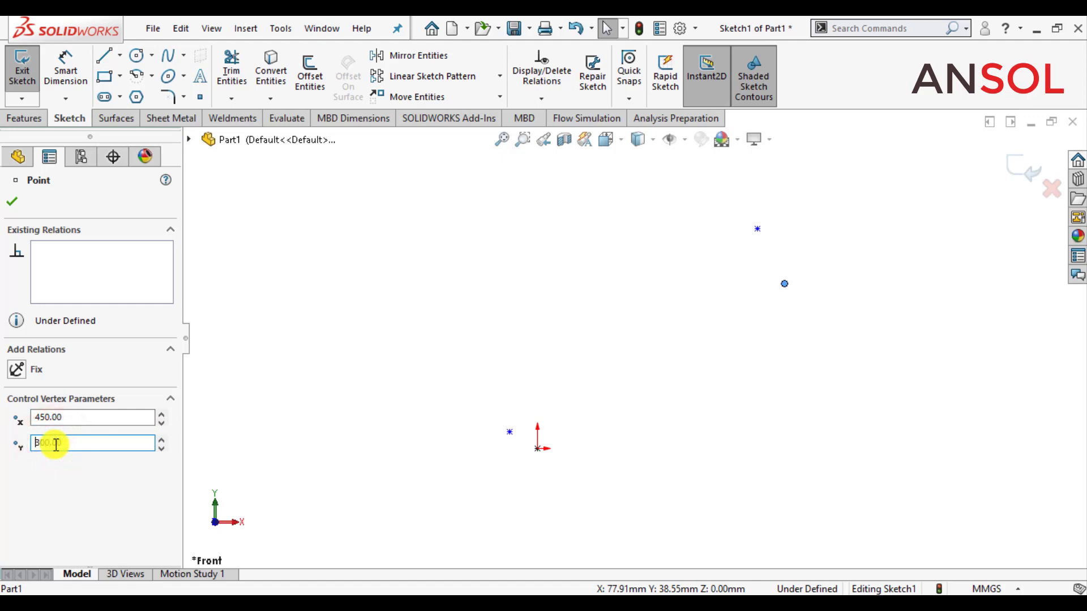
# Set the coordinates of the point left of the origin to X -150 and Y 350 mm.
pyautogui.click(509, 433)
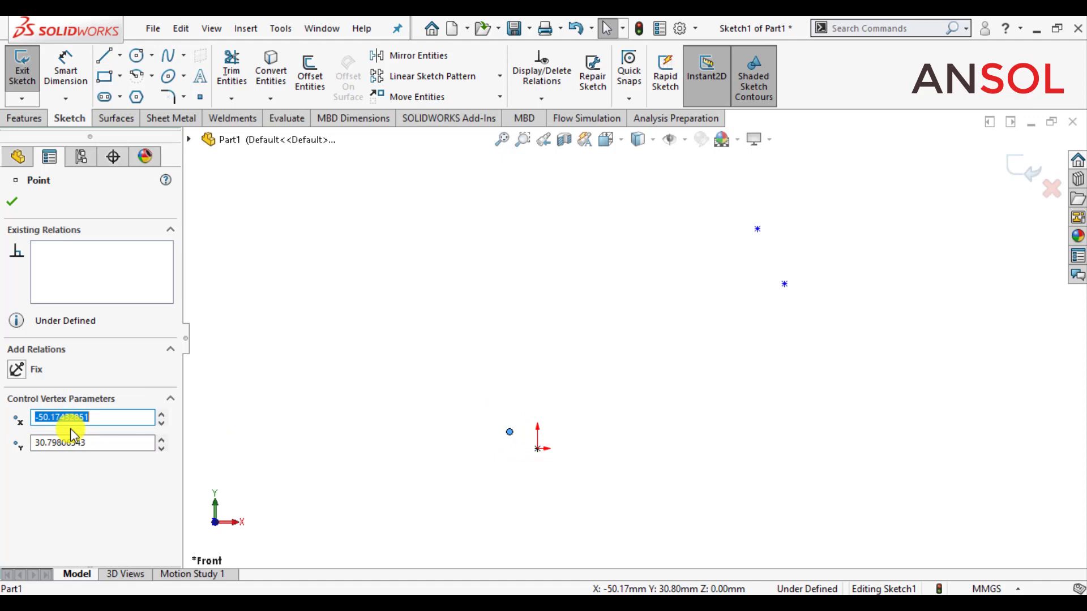
pyautogui.write('-150')
pyautogui.doubleClick(71, 442)
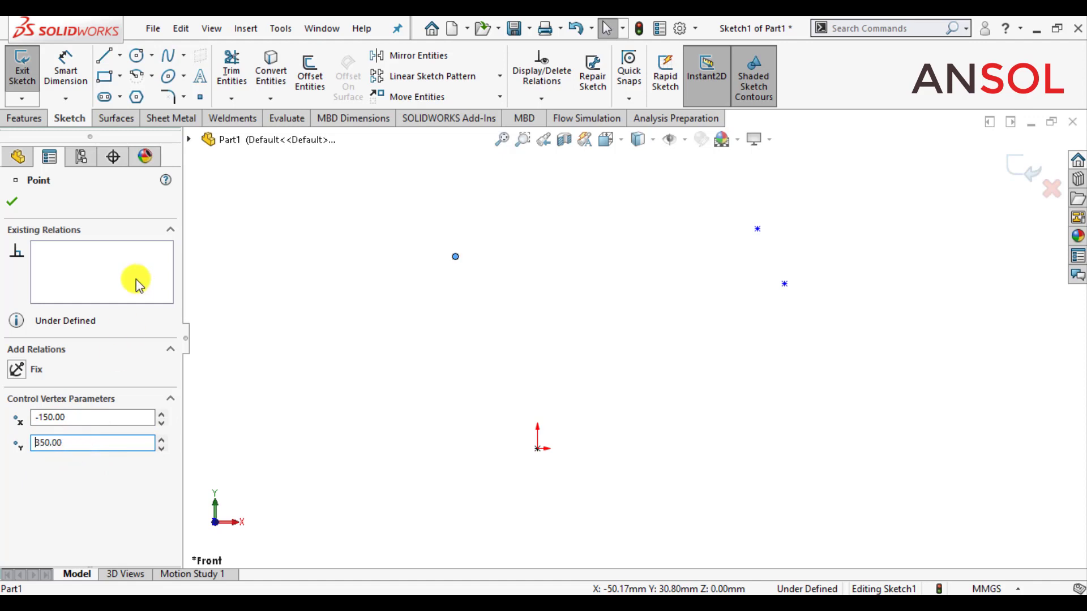
pyautogui.click(14, 203)
pyautogui.click(322, 325)
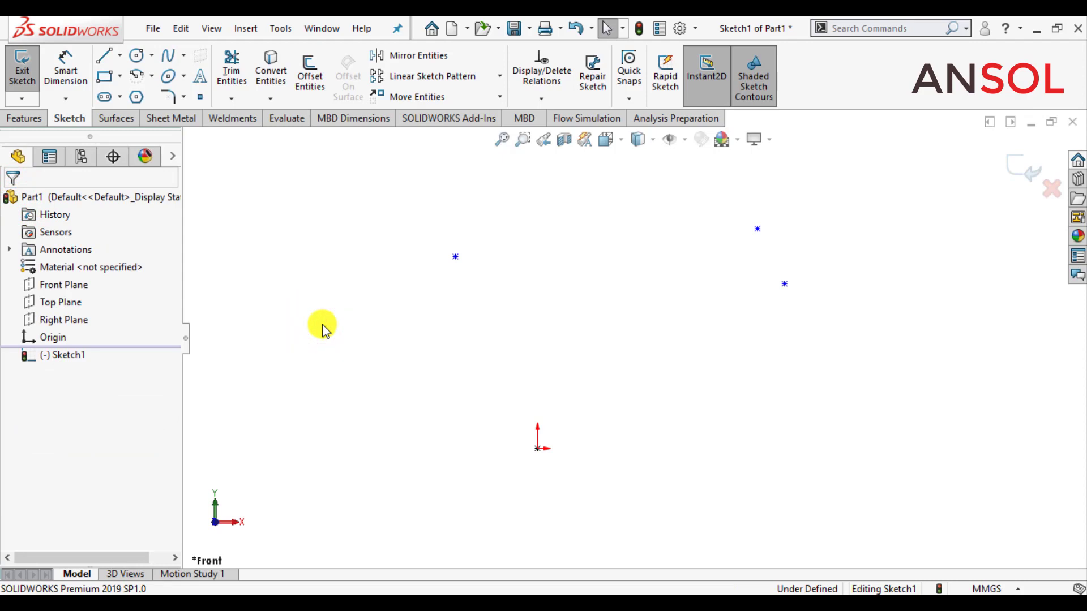
# Check the X and Y coordinates of each of the four sketch points, including the one at the origin.
pyautogui.click(756, 230)
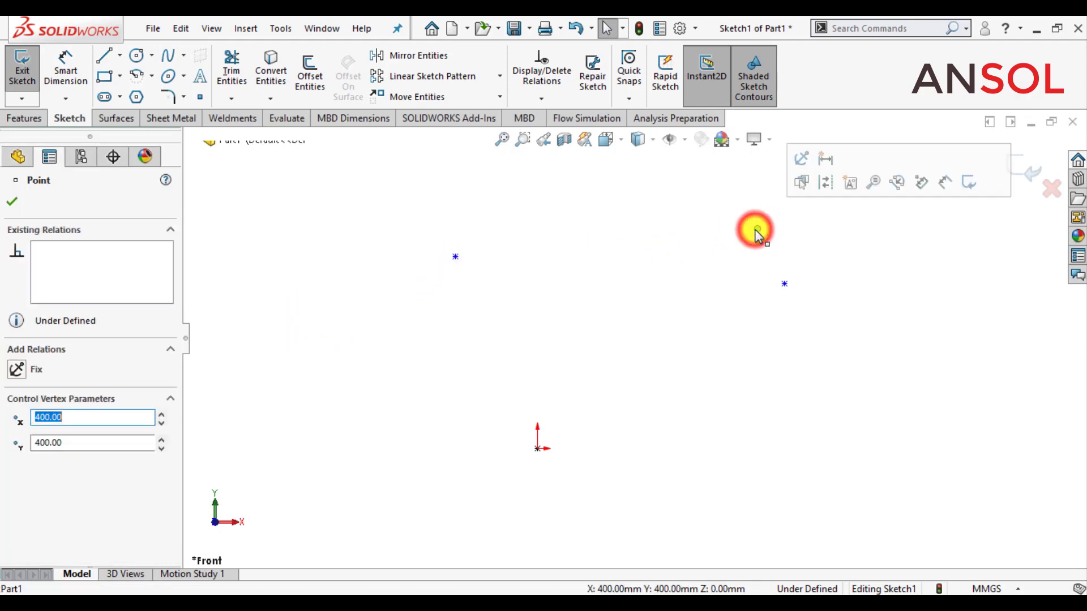
pyautogui.click(785, 284)
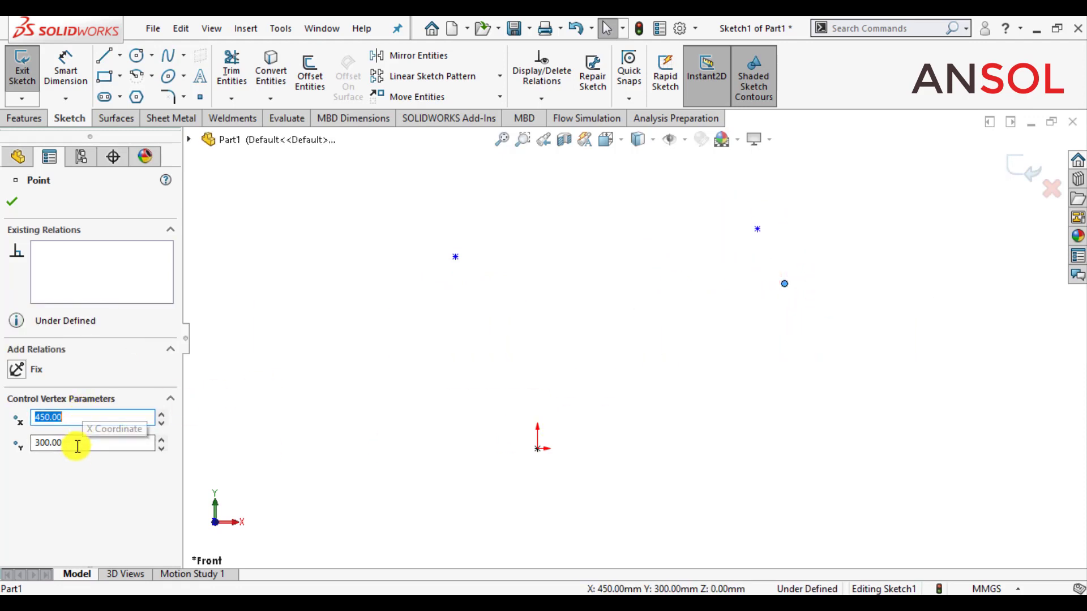
pyautogui.click(455, 257)
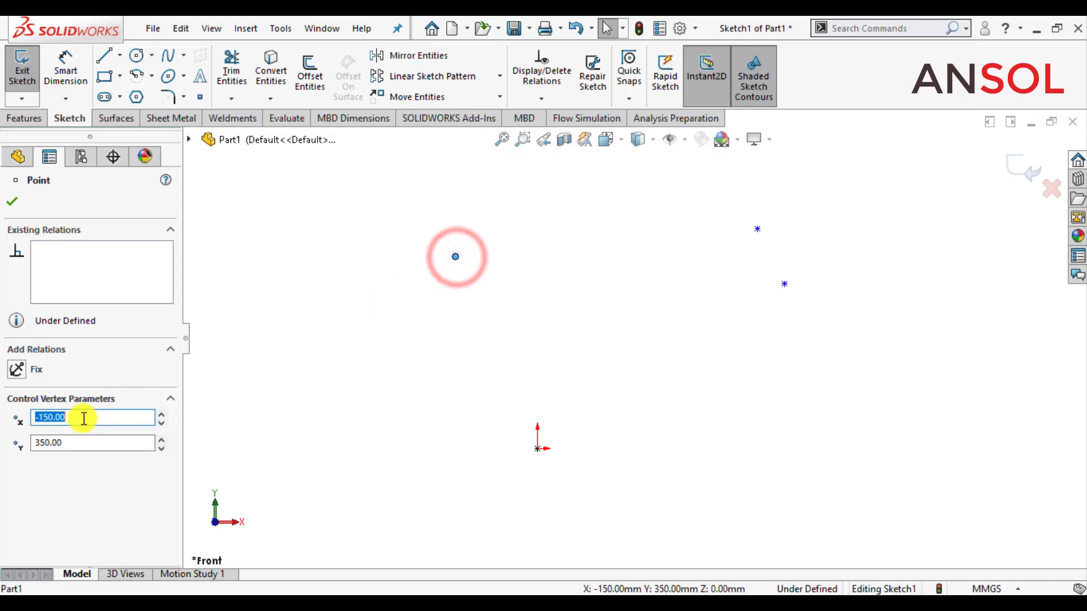
pyautogui.click(537, 450)
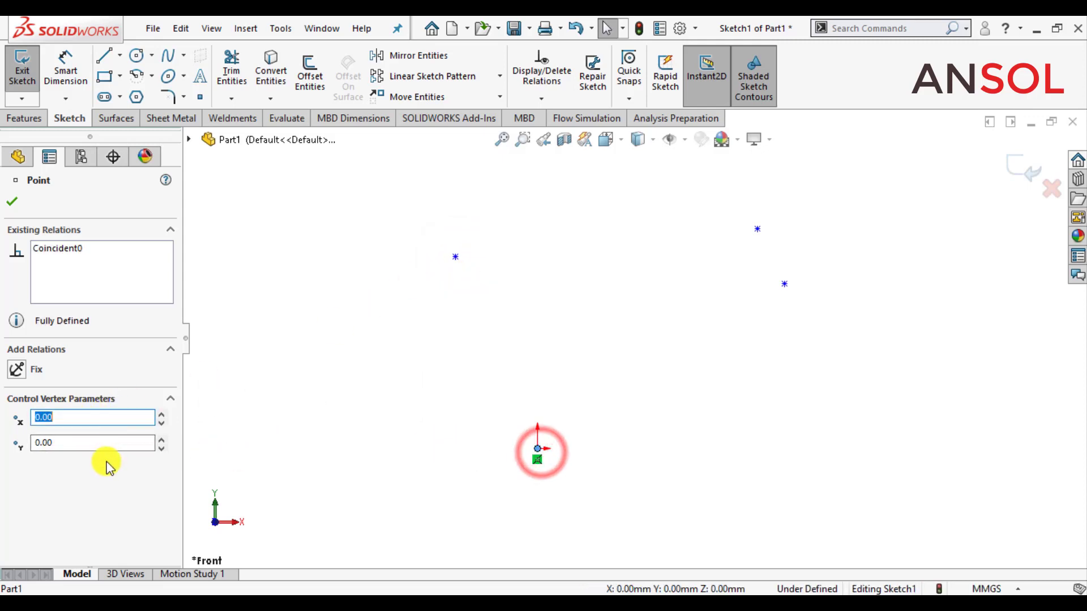
pyautogui.click(13, 204)
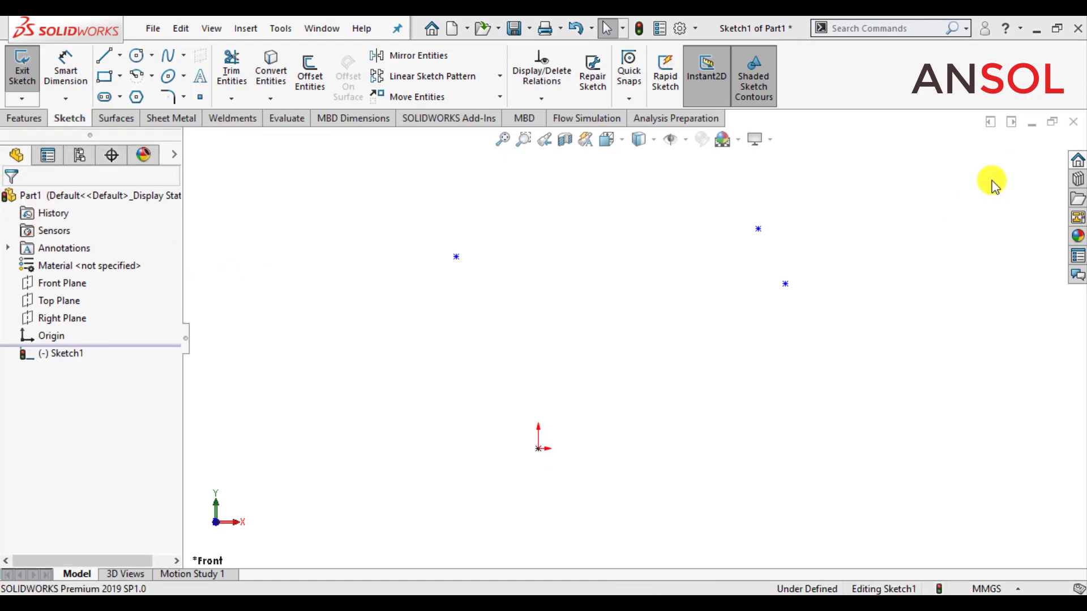
# Finish the 2D point sketch and start a new 3D sketch.
pyautogui.click(948, 311)
pyautogui.scroll(2, 633, 338)
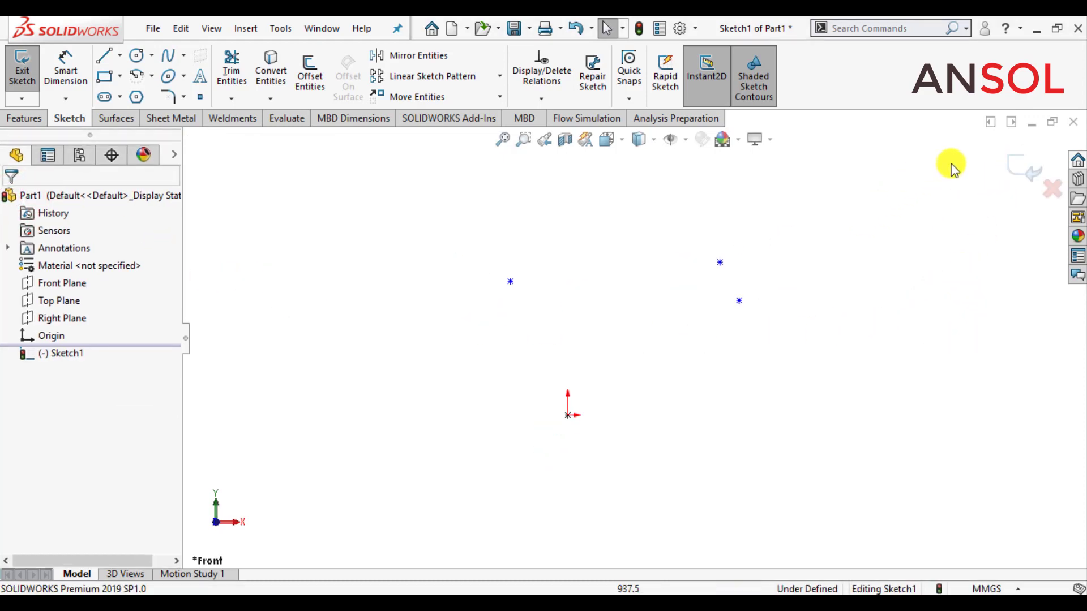
pyautogui.click(1025, 169)
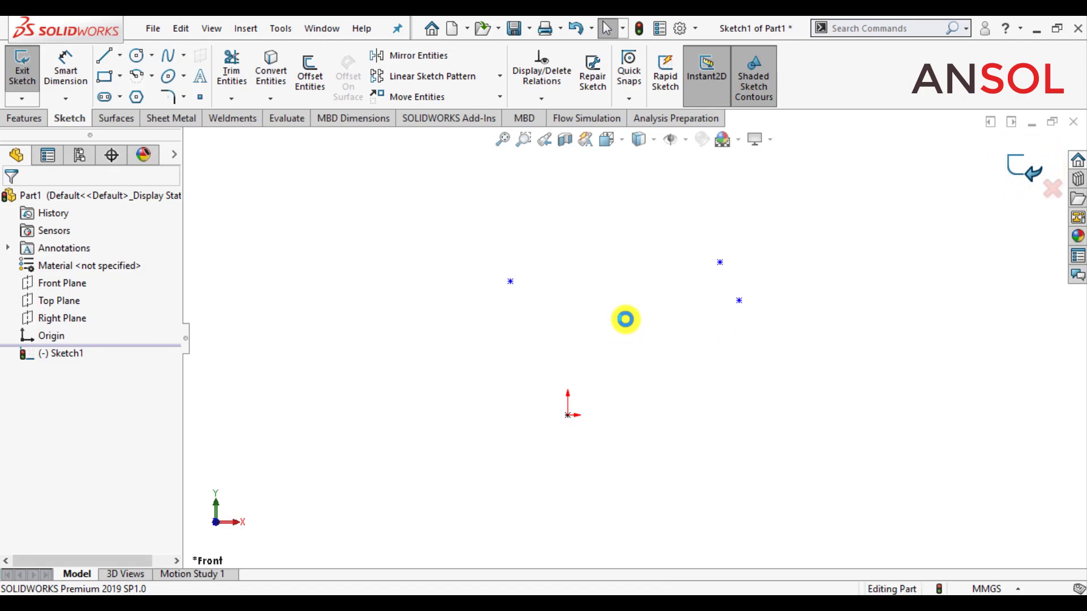
pyautogui.moveTo(626, 316)
pyautogui.mouseDown(button='middle')
pyautogui.moveTo(630, 342)
pyautogui.moveTo(628, 325)
pyautogui.mouseUp(button='middle')
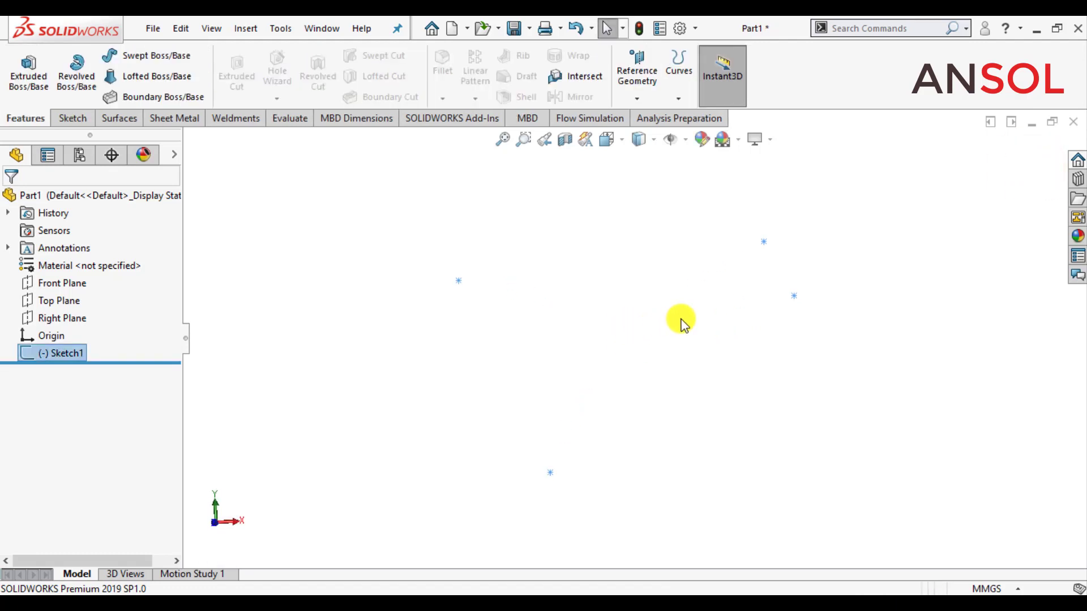
pyautogui.click(79, 123)
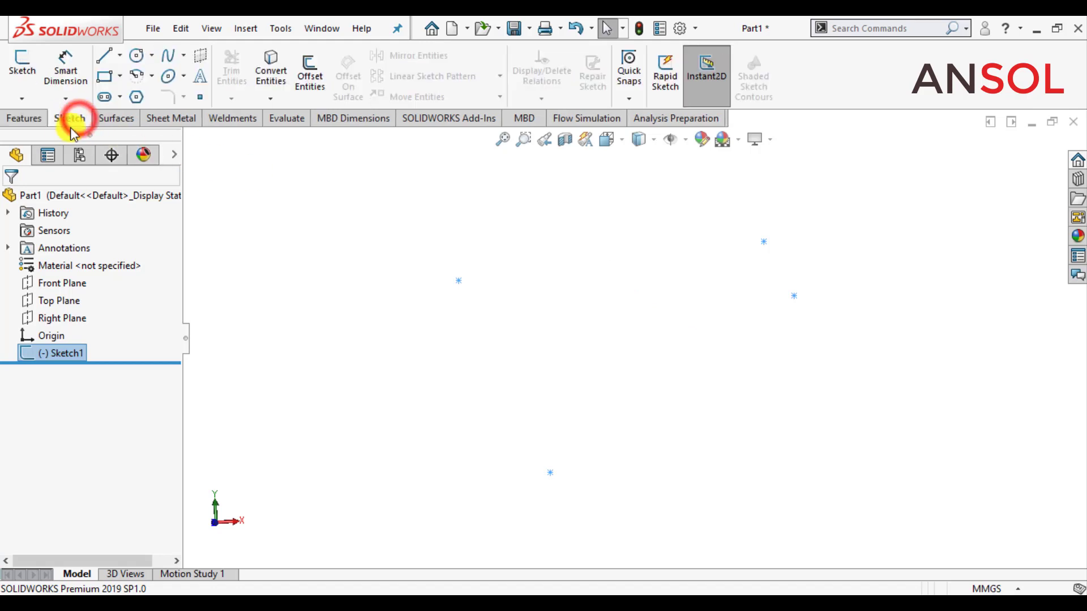
pyautogui.click(21, 99)
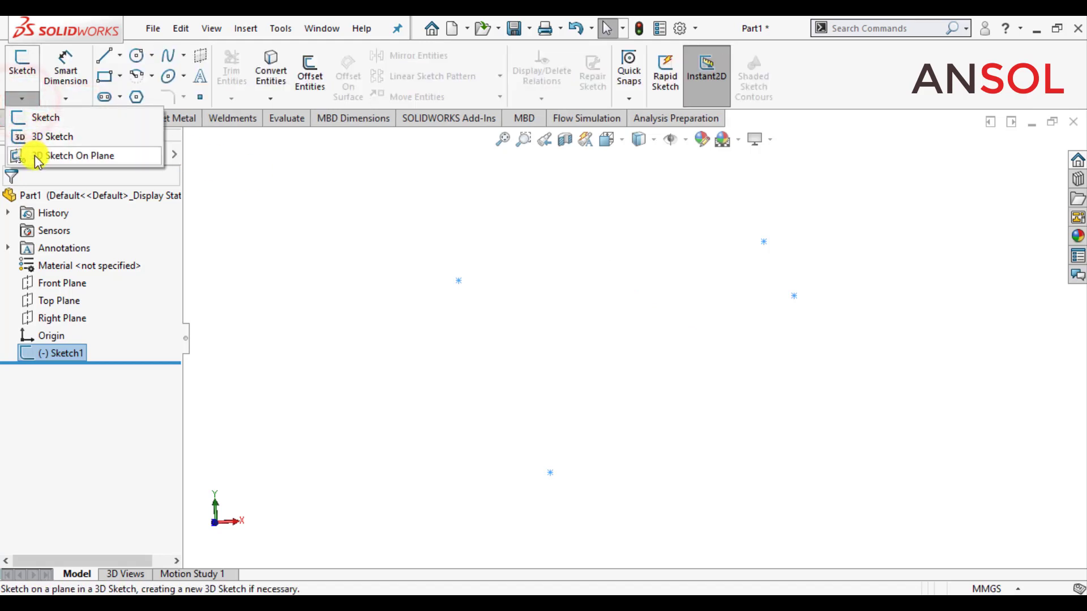
pyautogui.click(39, 137)
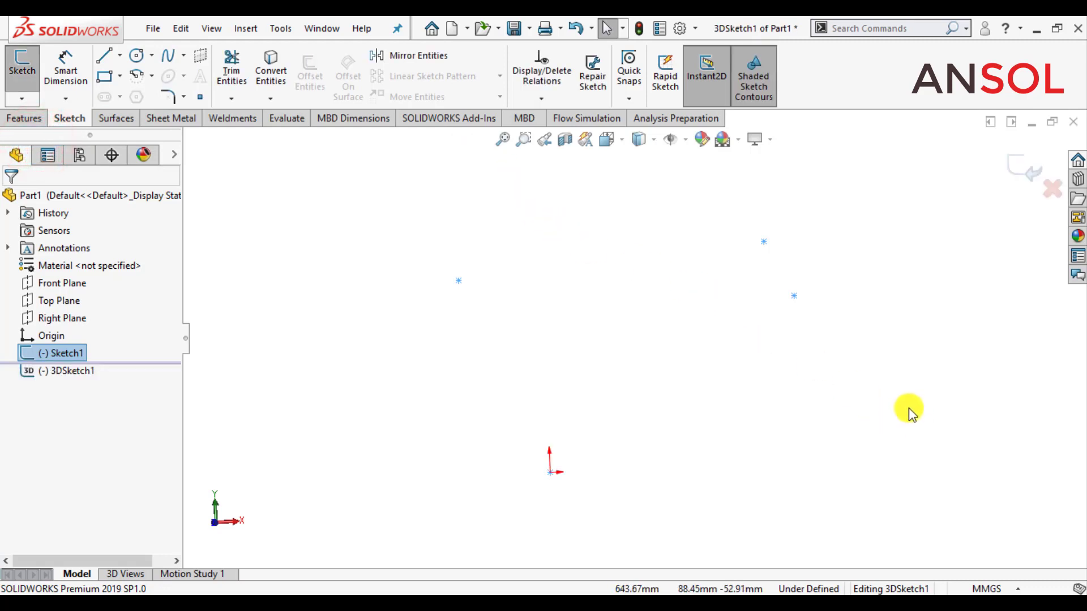
# Add a point to the 3D sketch and set its coordinates to X 600, Y 50 and Z 50 mm.
pyautogui.click(198, 99)
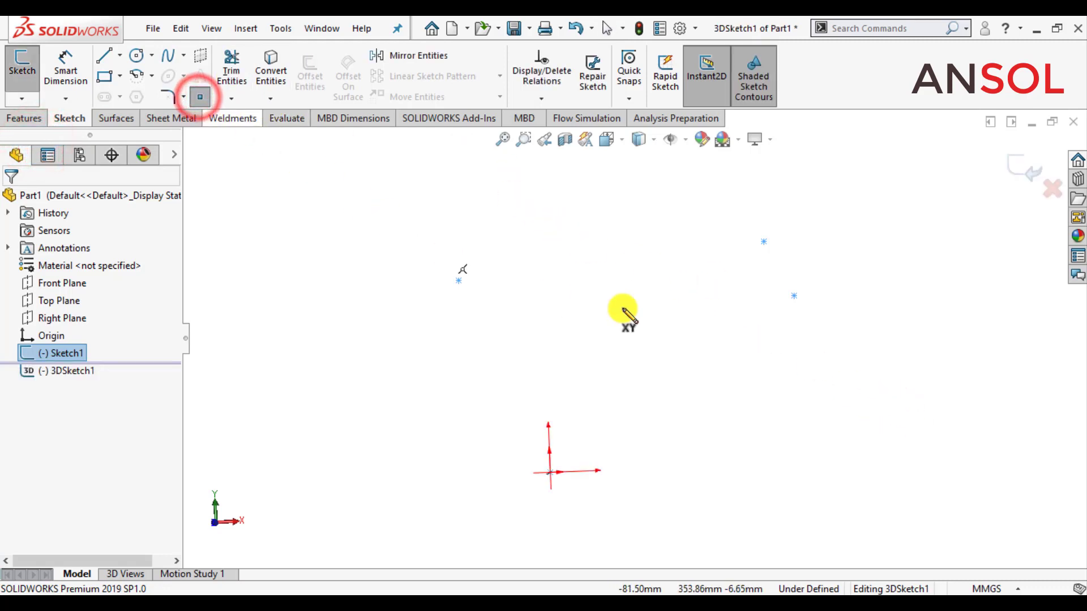
pyautogui.click(884, 388)
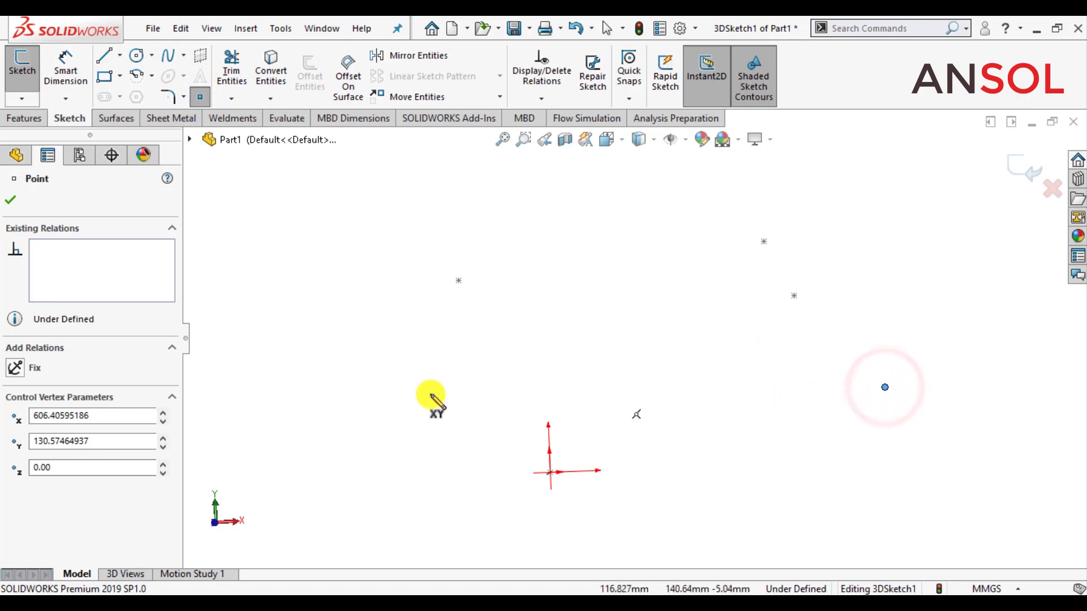
pyautogui.doubleClick(58, 416)
pyautogui.write('600')
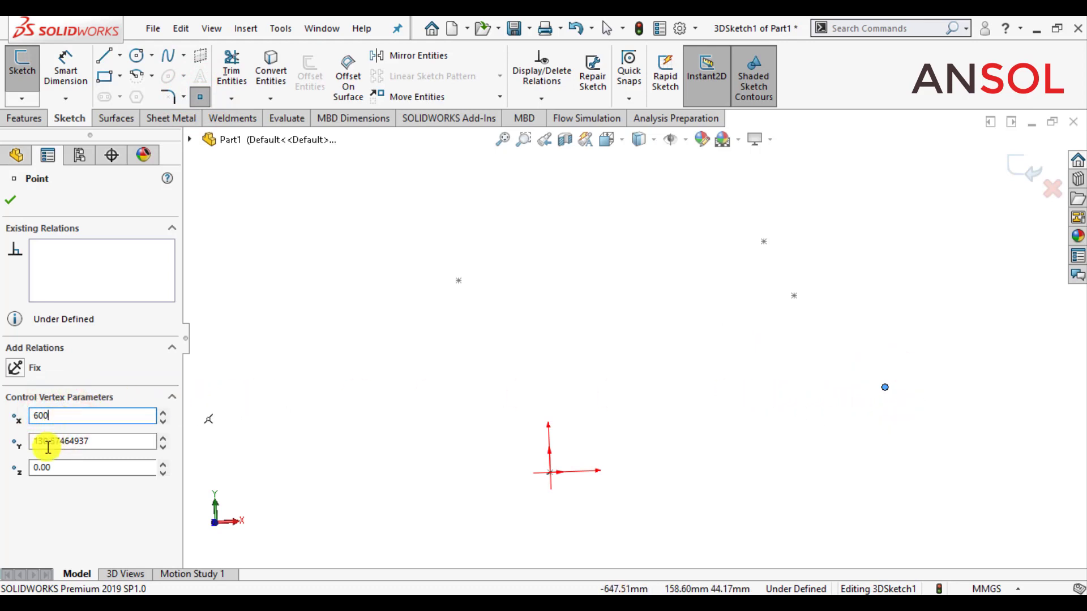
pyautogui.doubleClick(59, 443)
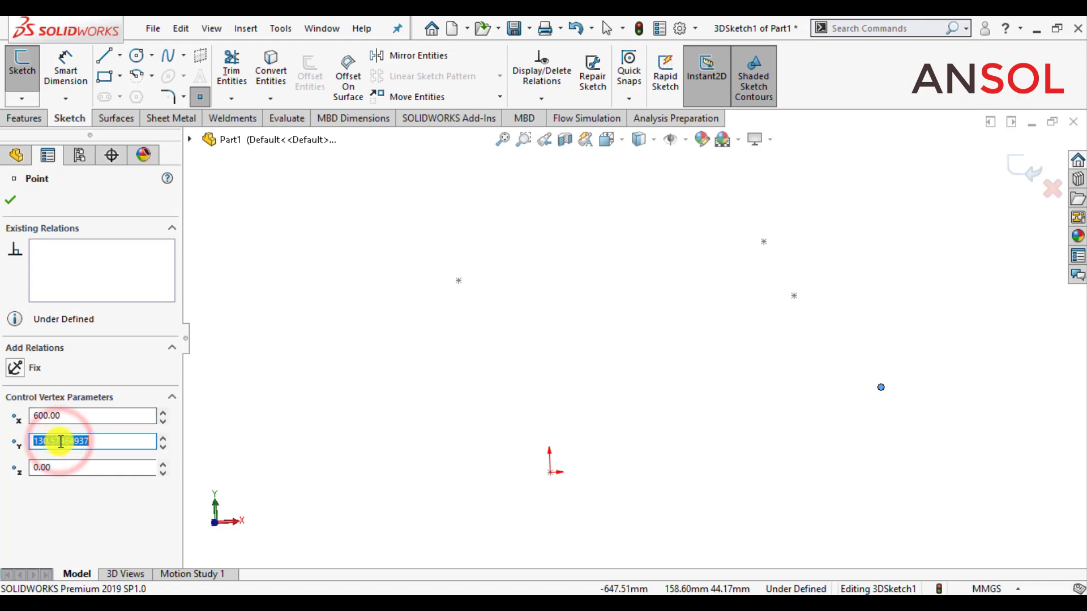
pyautogui.write('50.00')
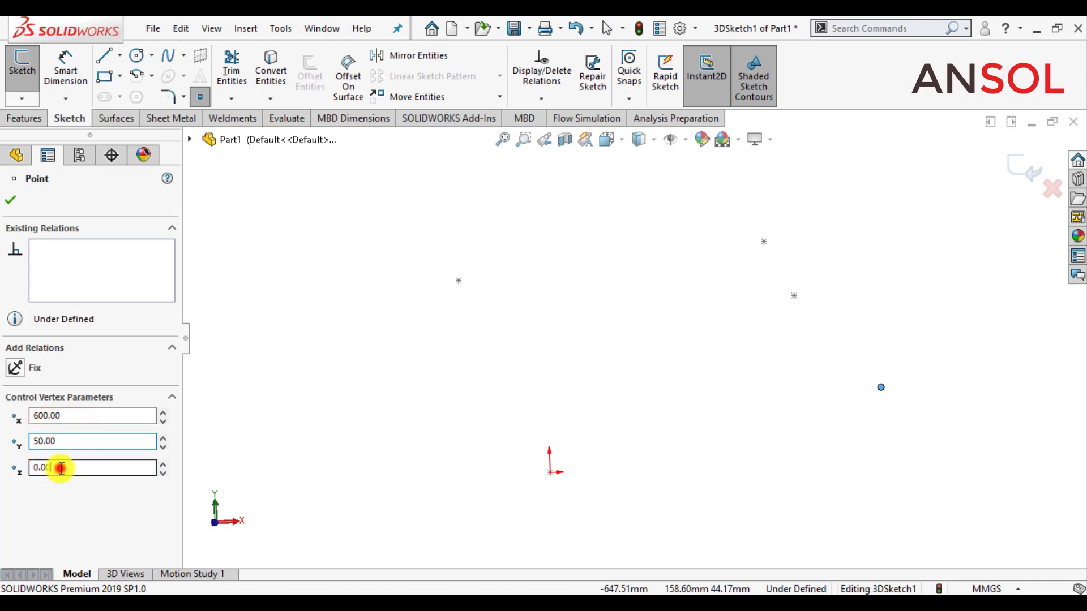
pyautogui.doubleClick(61, 467)
pyautogui.write('-')
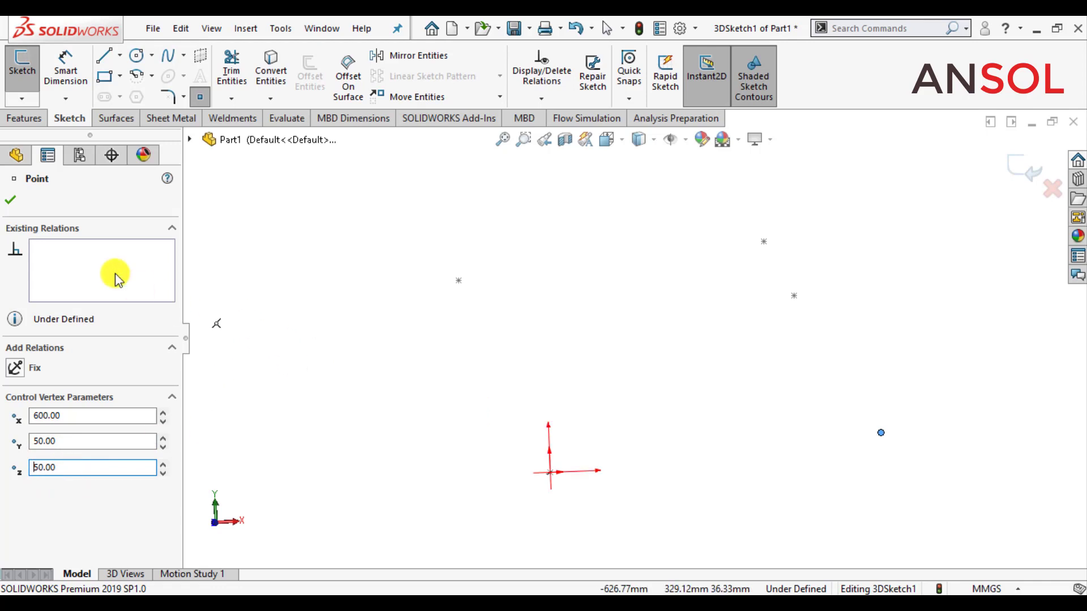
pyautogui.click(10, 202)
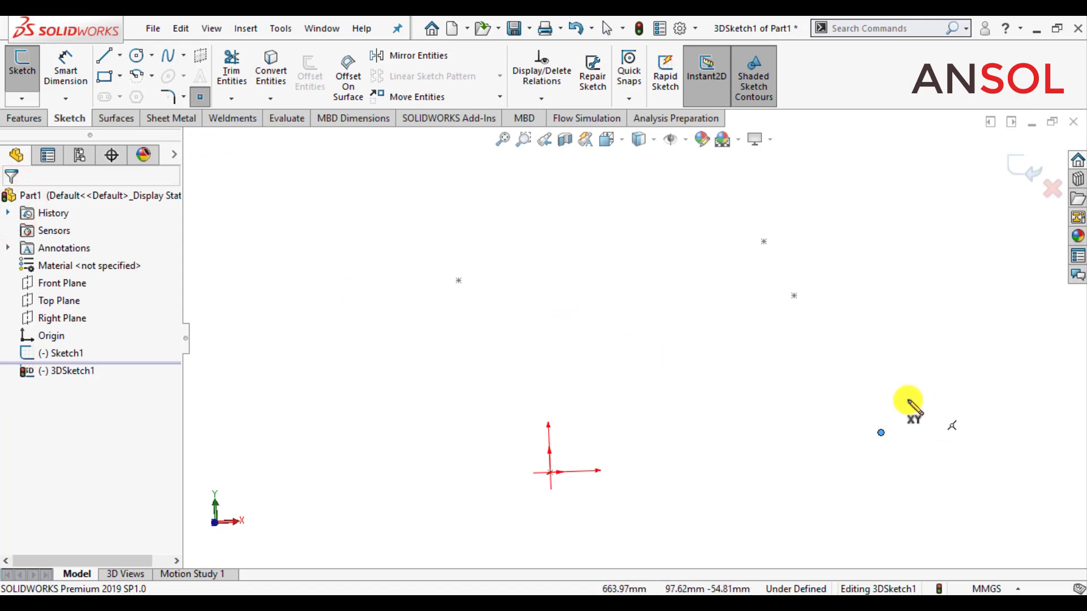
pyautogui.click(198, 97)
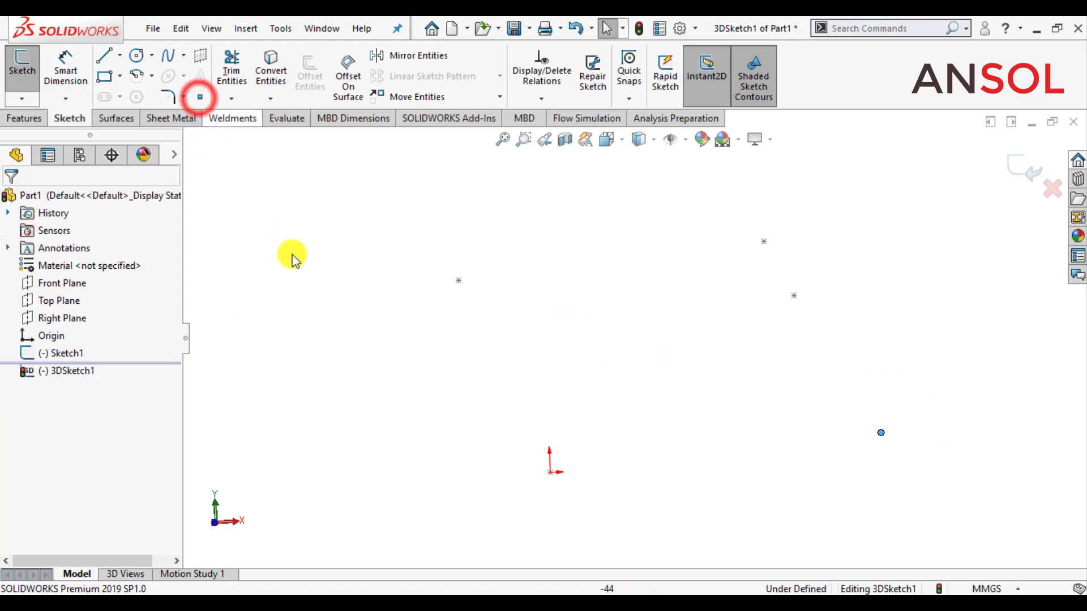
# Add a second point to the 3D sketch and set its coordinates to X 600, Y 50 and Z -50 mm.
pyautogui.click(200, 96)
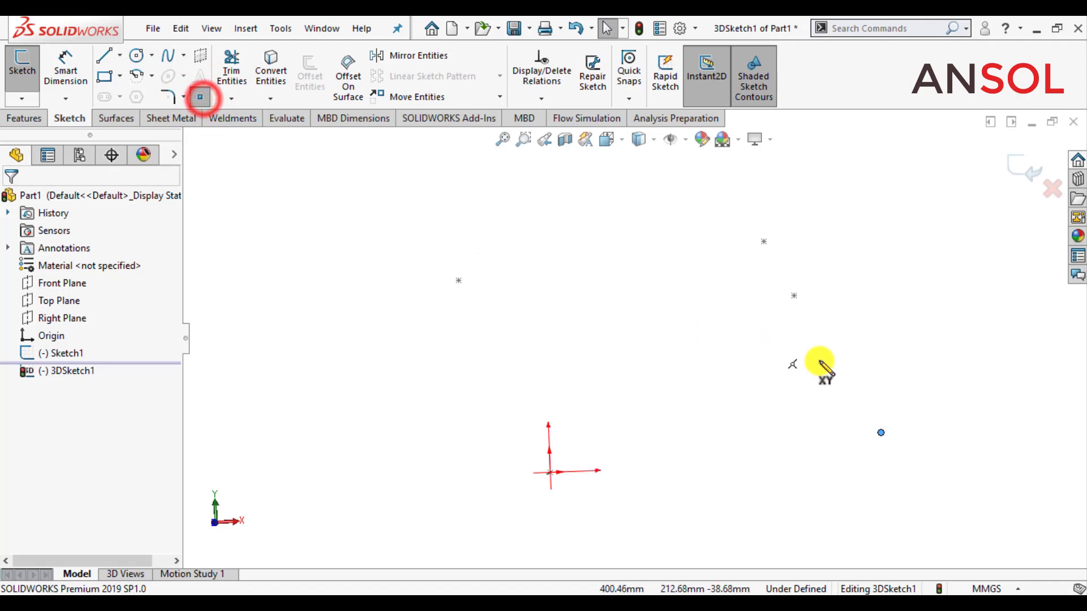
pyautogui.click(878, 386)
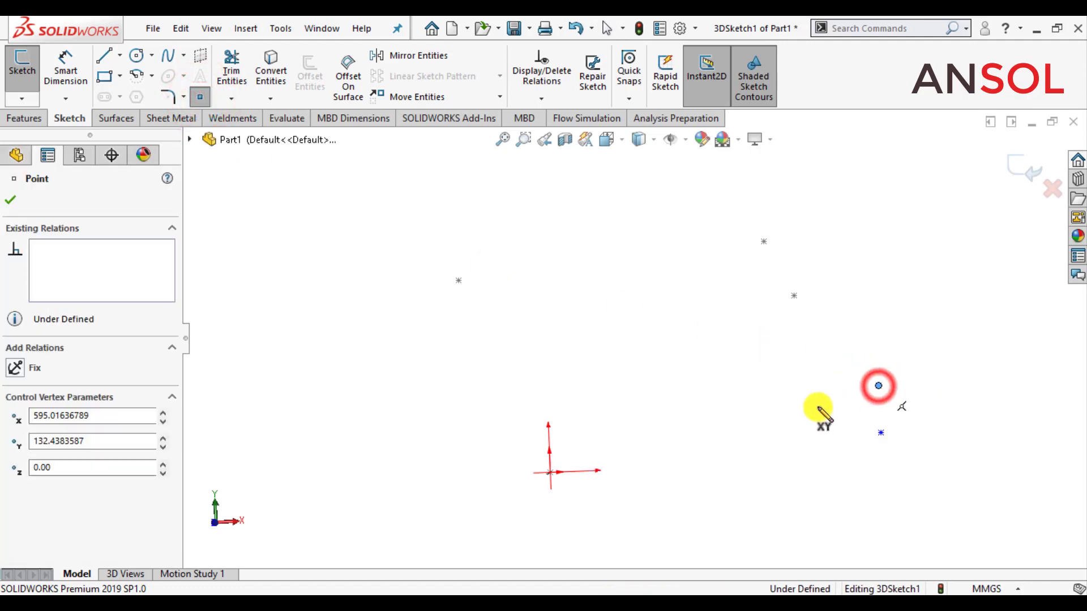
pyautogui.doubleClick(35, 415)
pyautogui.press('BackSpace')
pyautogui.write('0.00')
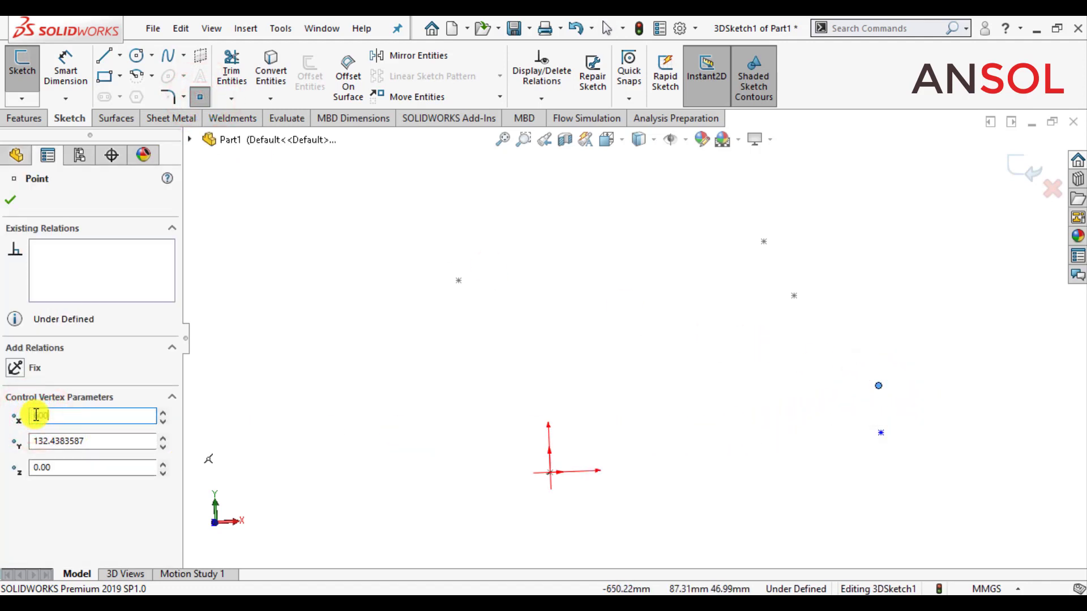
pyautogui.doubleClick(49, 442)
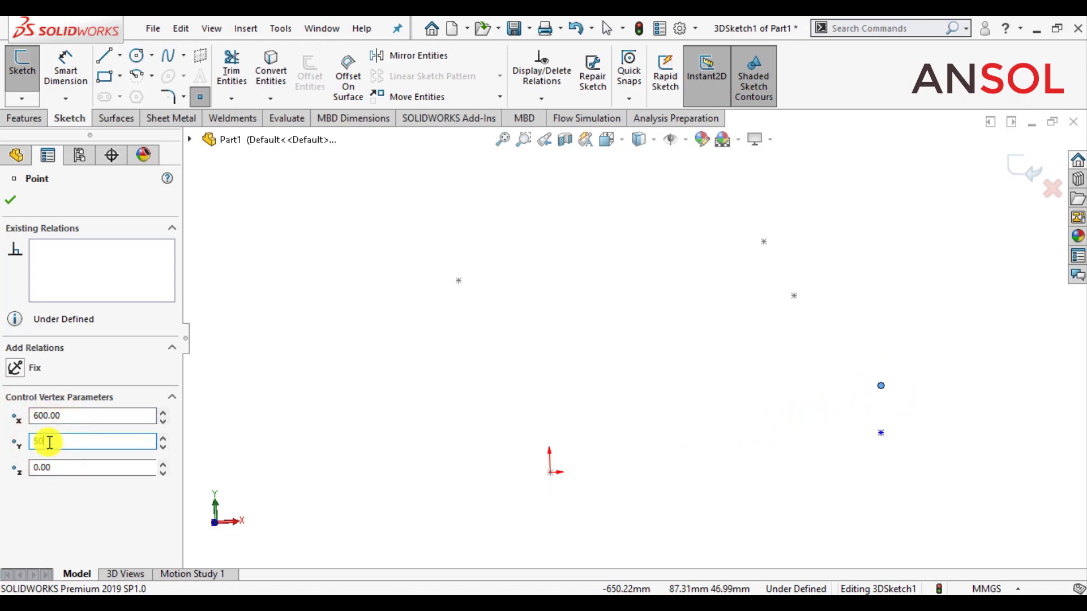
pyautogui.doubleClick(54, 469)
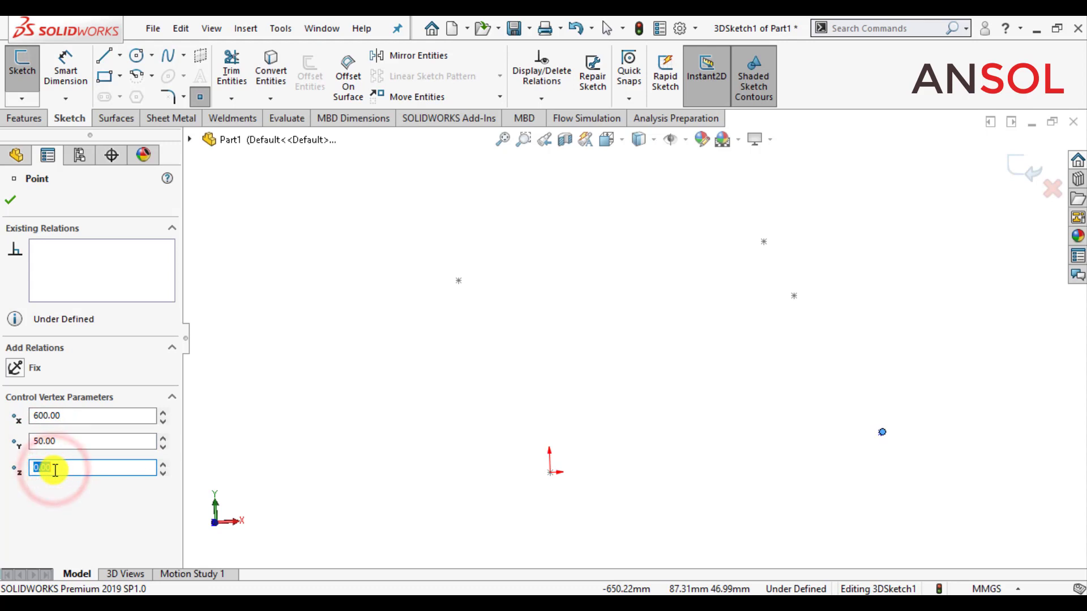
pyautogui.write('-5')
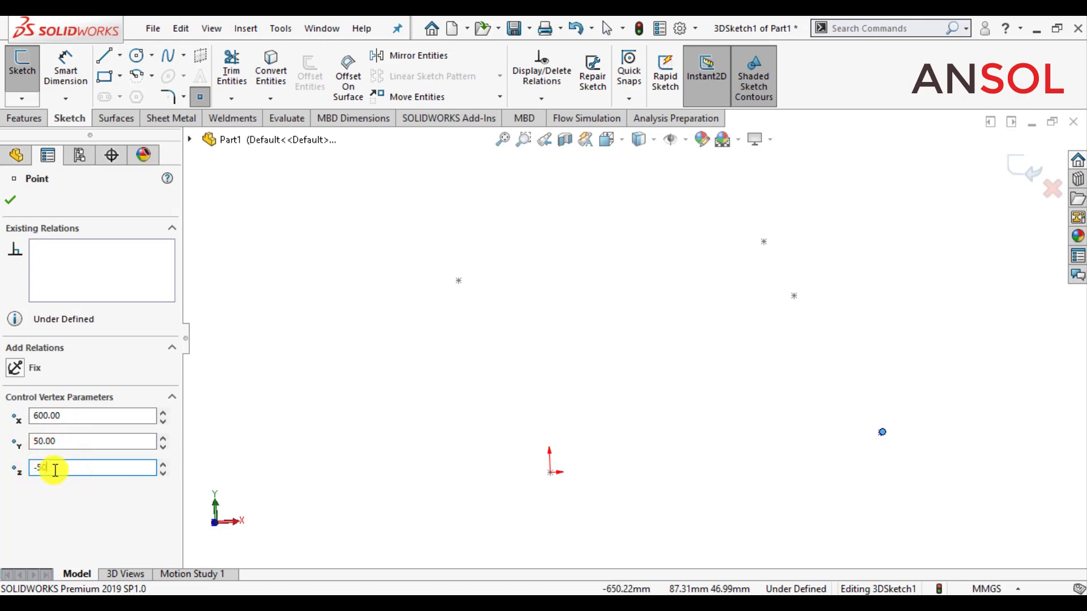
pyautogui.click(11, 203)
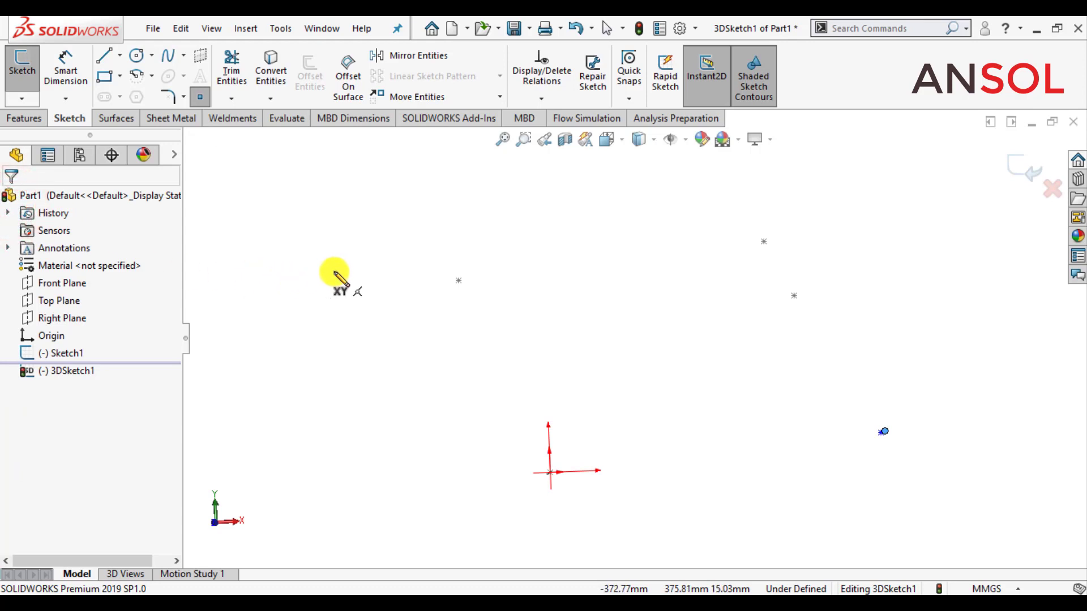
pyautogui.press('Escape')
# Check the X, Y and Z coordinates of the two points in the 3D sketch.
pyautogui.scroll(-2, 941, 450)
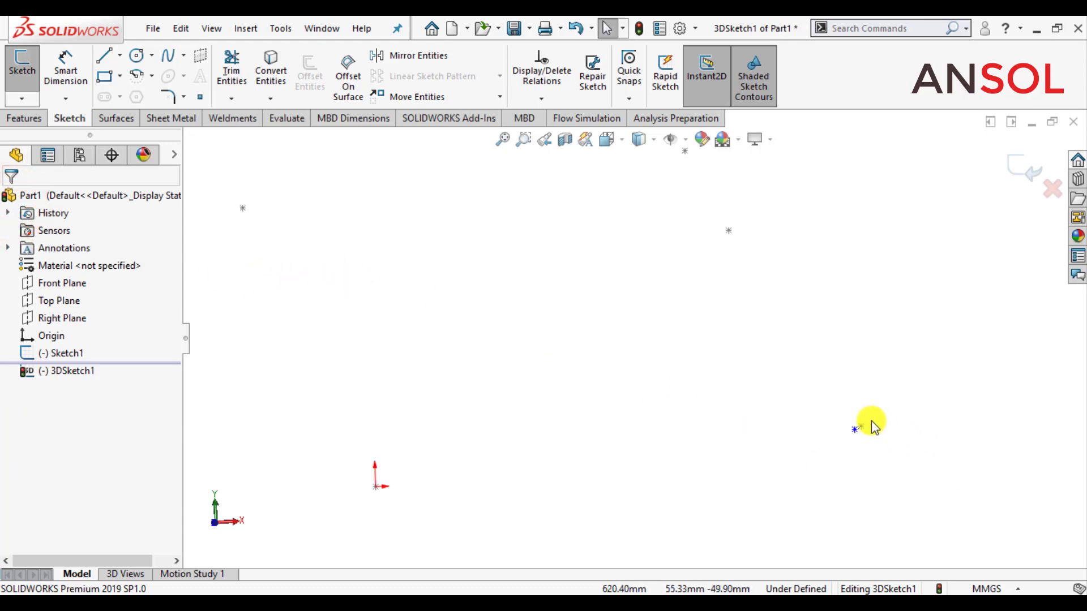
pyautogui.moveTo(851, 383)
pyautogui.mouseDown(button='middle')
pyautogui.moveTo(791, 388)
pyautogui.moveTo(762, 417)
pyautogui.mouseUp(button='middle')
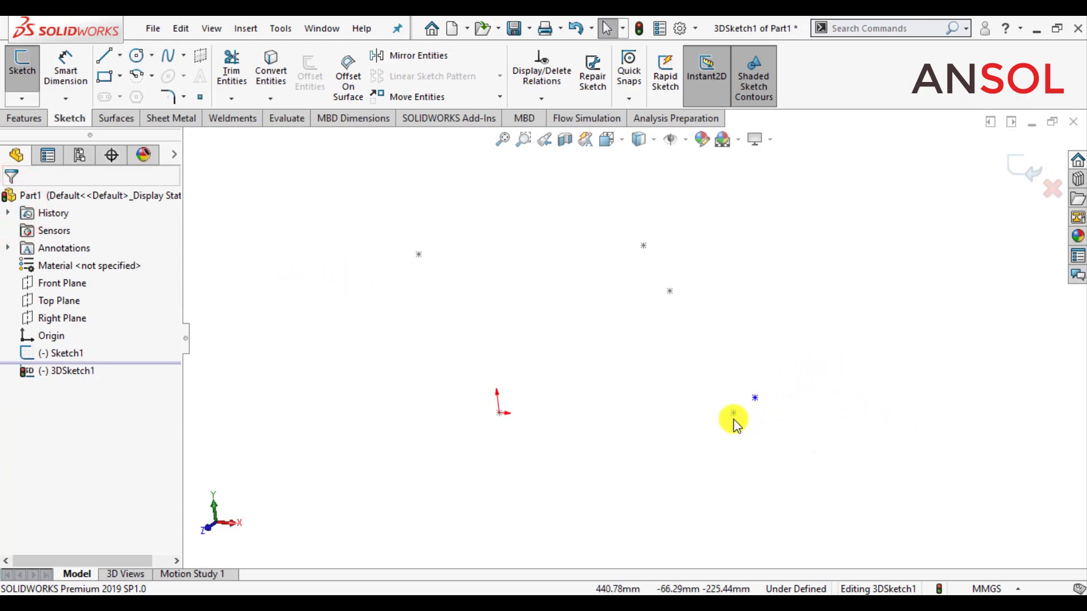
pyautogui.click(733, 413)
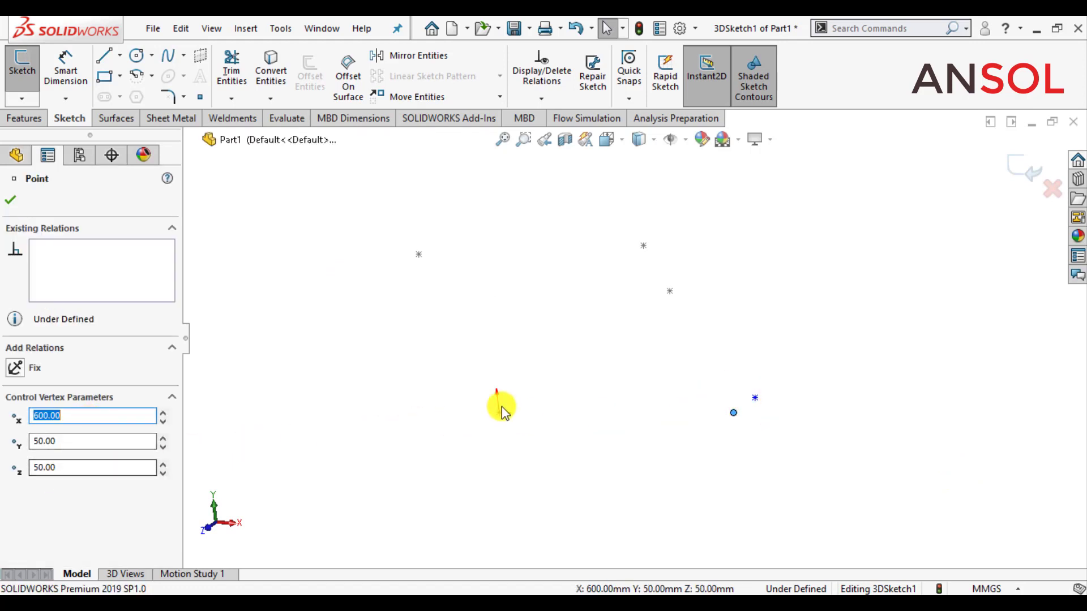
pyautogui.click(756, 399)
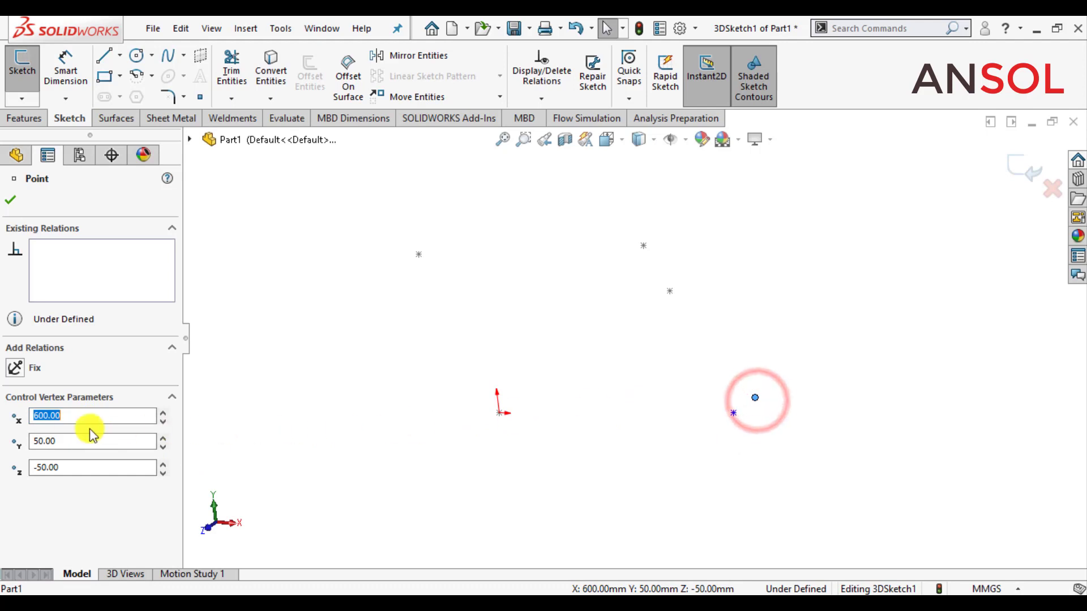
pyautogui.click(10, 200)
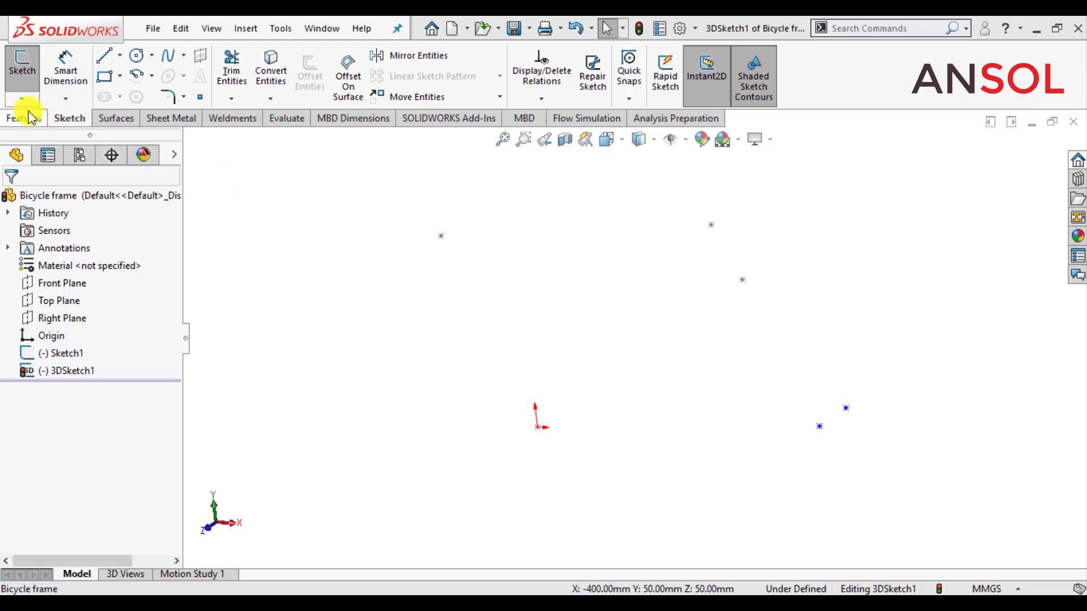
# Add a 3D sketch point on the negative X side and set its coordinates to X -450, Y 50 and Z 50 mm.
pyautogui.click(19, 102)
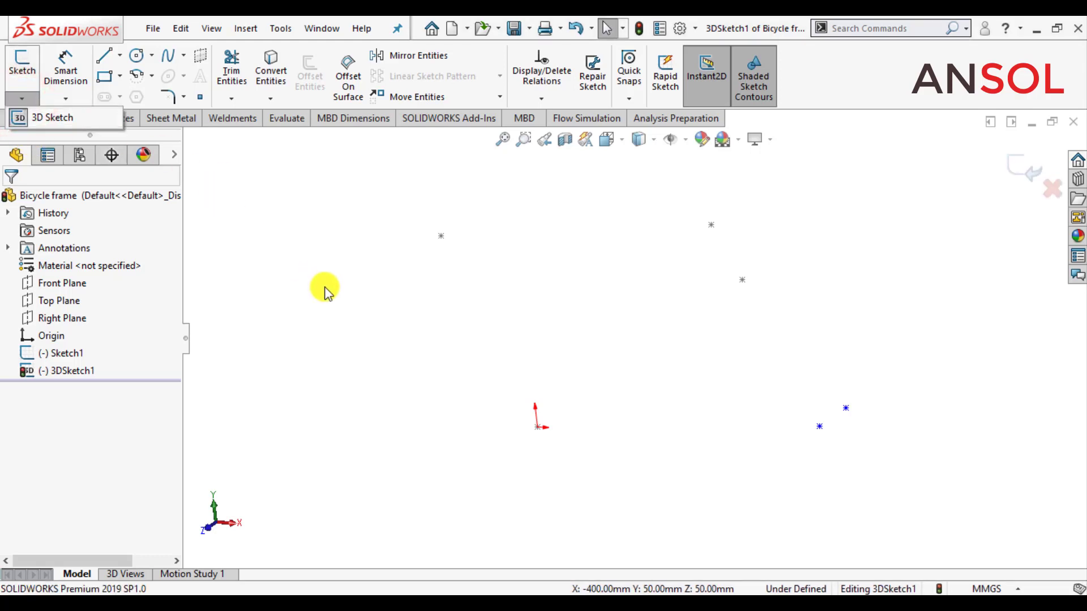
pyautogui.click(49, 116)
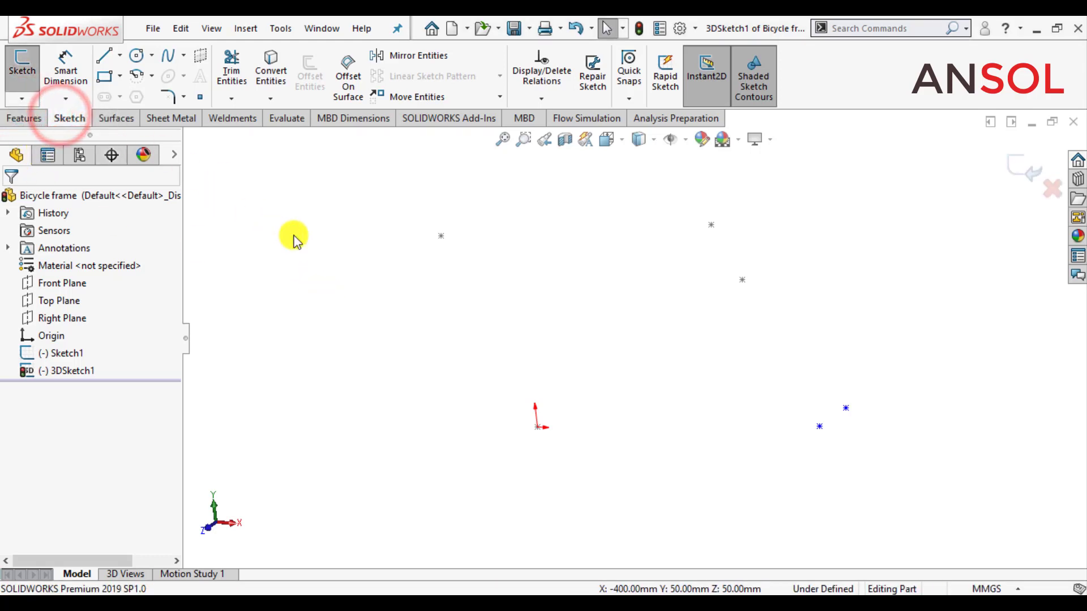
pyautogui.click(200, 97)
pyautogui.click(360, 368)
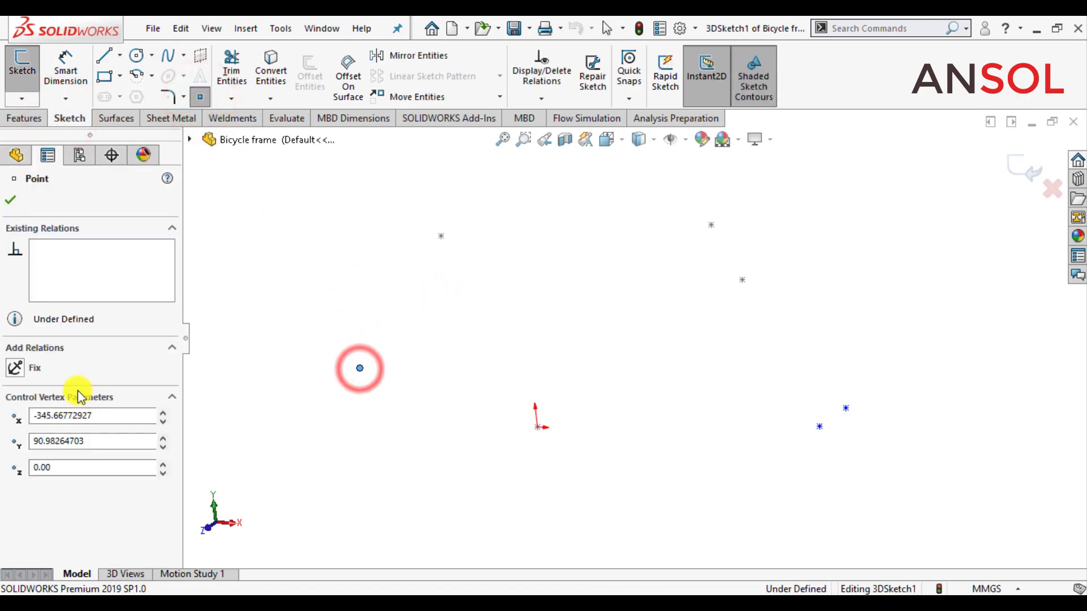
pyautogui.doubleClick(64, 415)
pyautogui.write('-4')
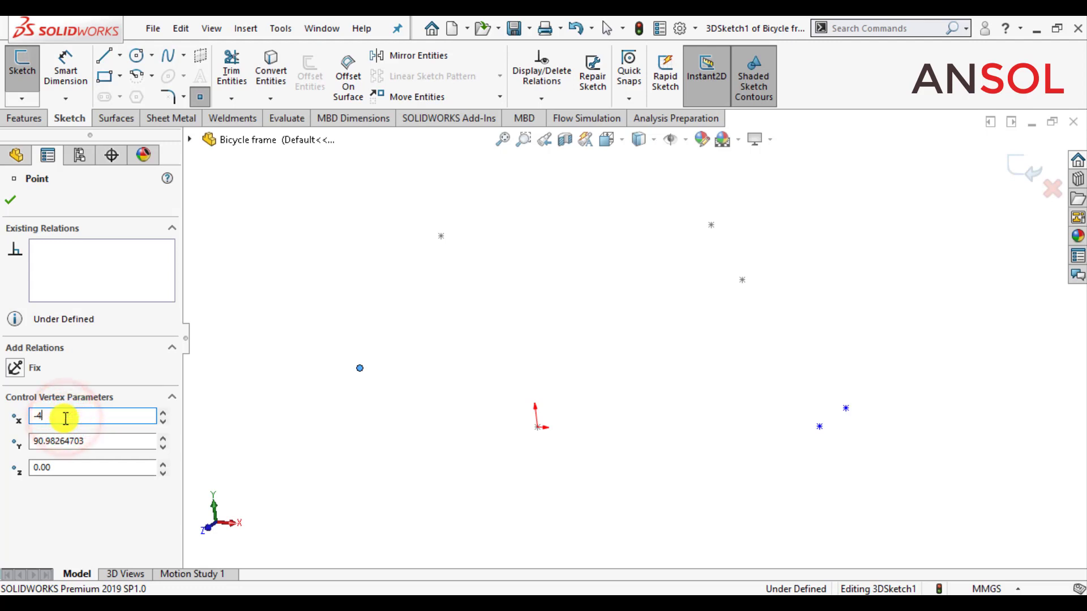
pyautogui.write('50')
pyautogui.doubleClick(54, 441)
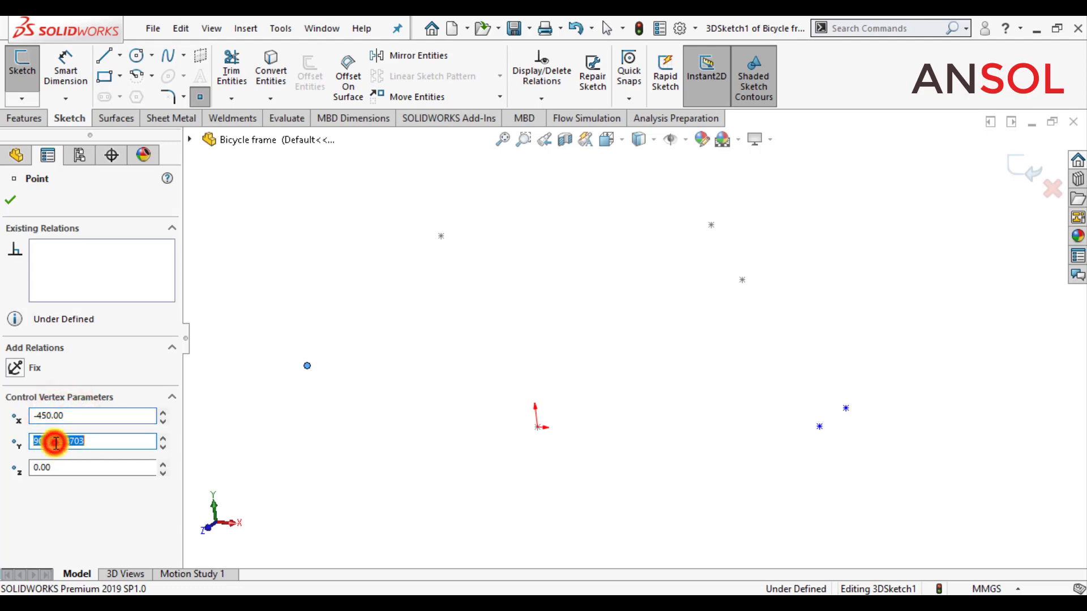
pyautogui.write('50')
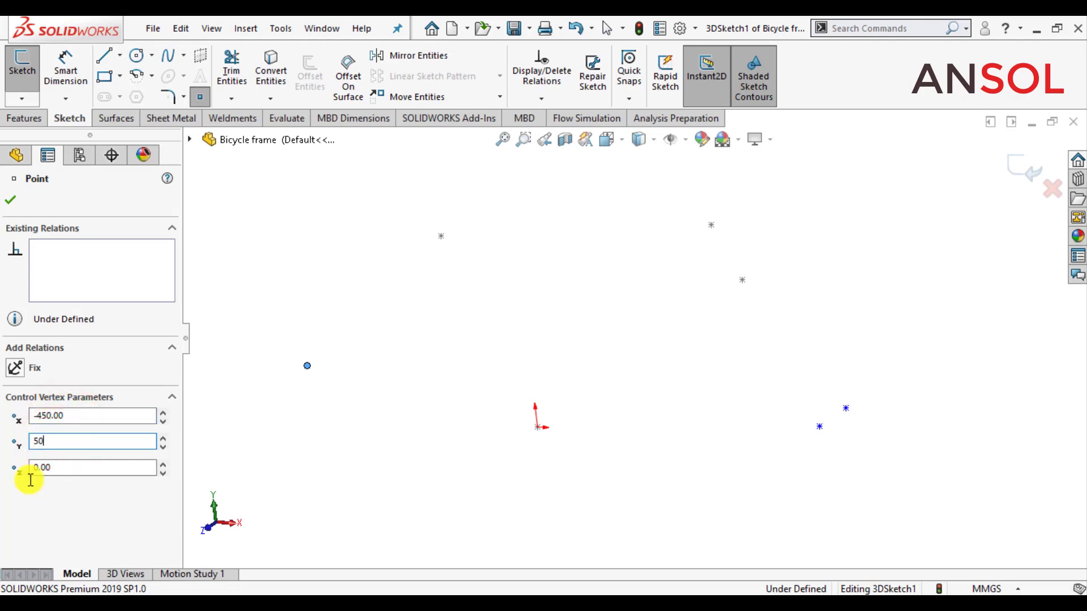
pyautogui.doubleClick(45, 467)
pyautogui.write('5')
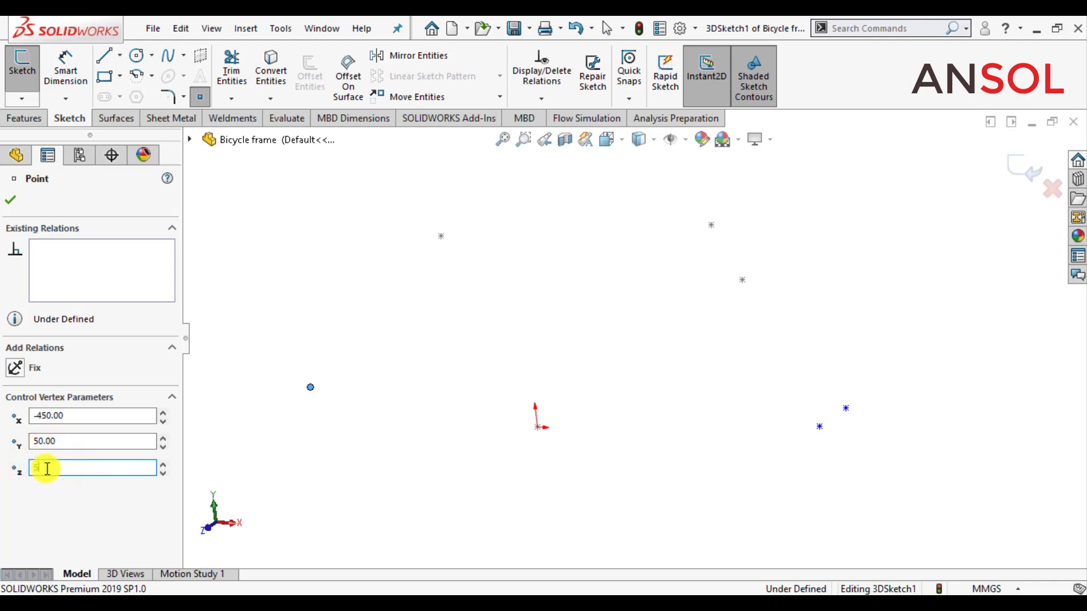
pyautogui.press('Return')
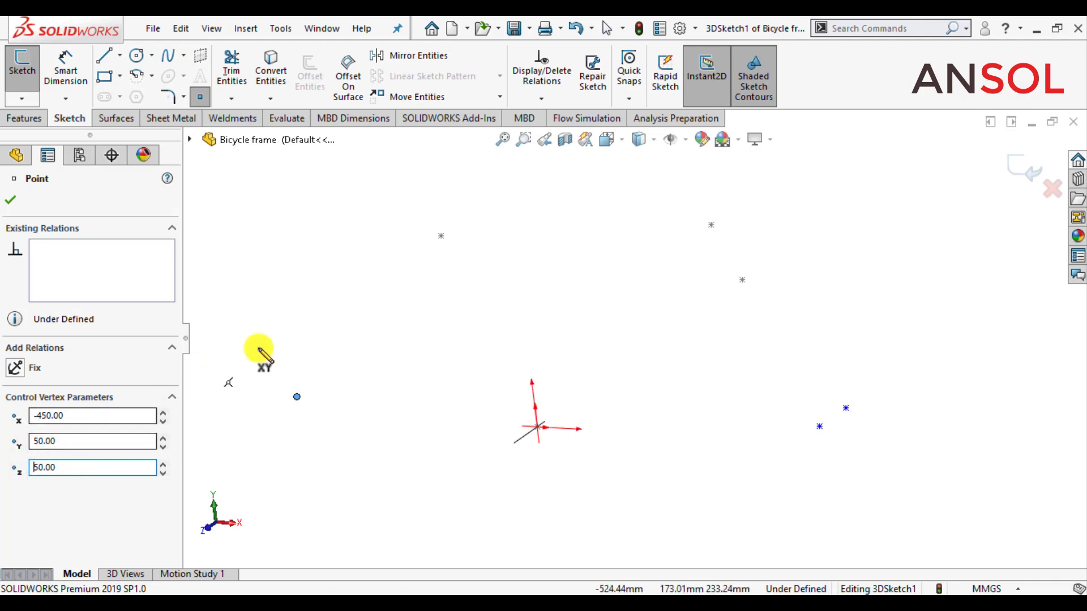
# Add a fourth point to the 3D sketch and set its coordinates to X -450, Y 50 and Z -50 mm.
pyautogui.click(346, 312)
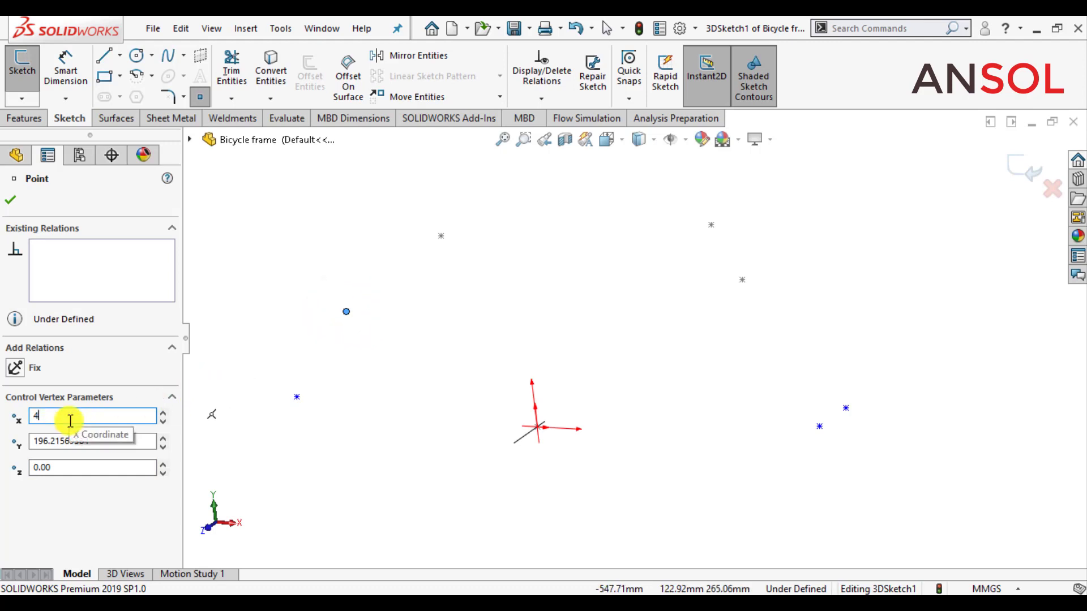
pyautogui.doubleClick(59, 441)
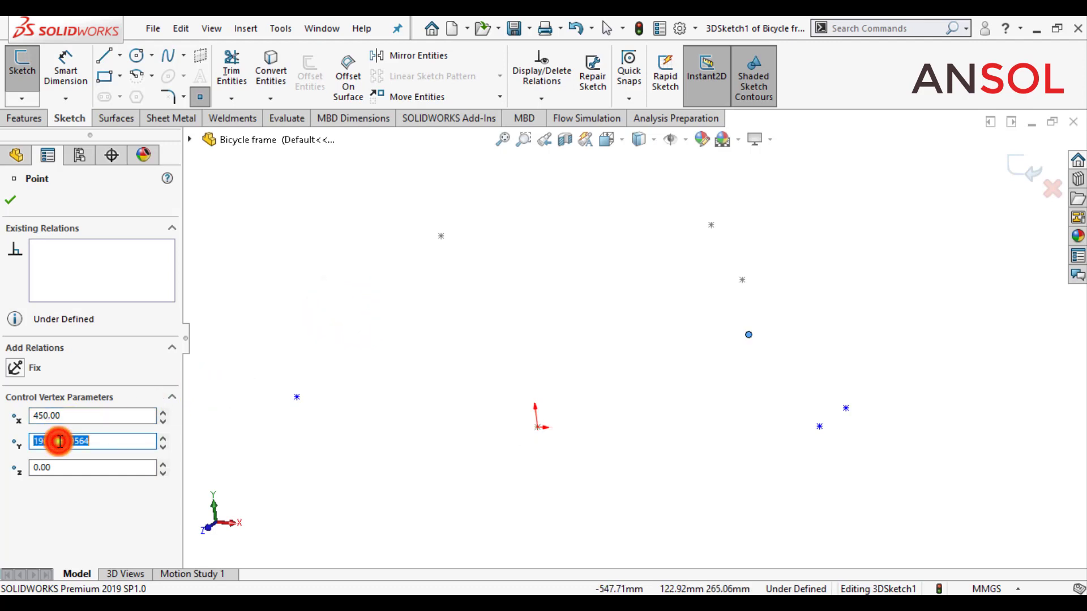
pyautogui.write('50')
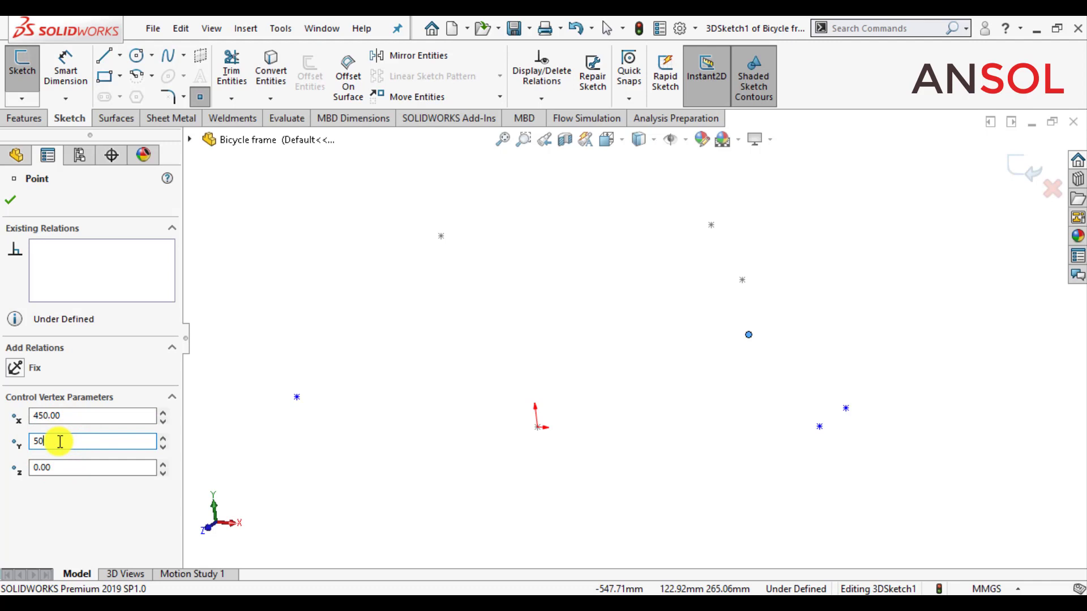
pyautogui.press('Return')
pyautogui.doubleClick(55, 470)
pyautogui.write('-5')
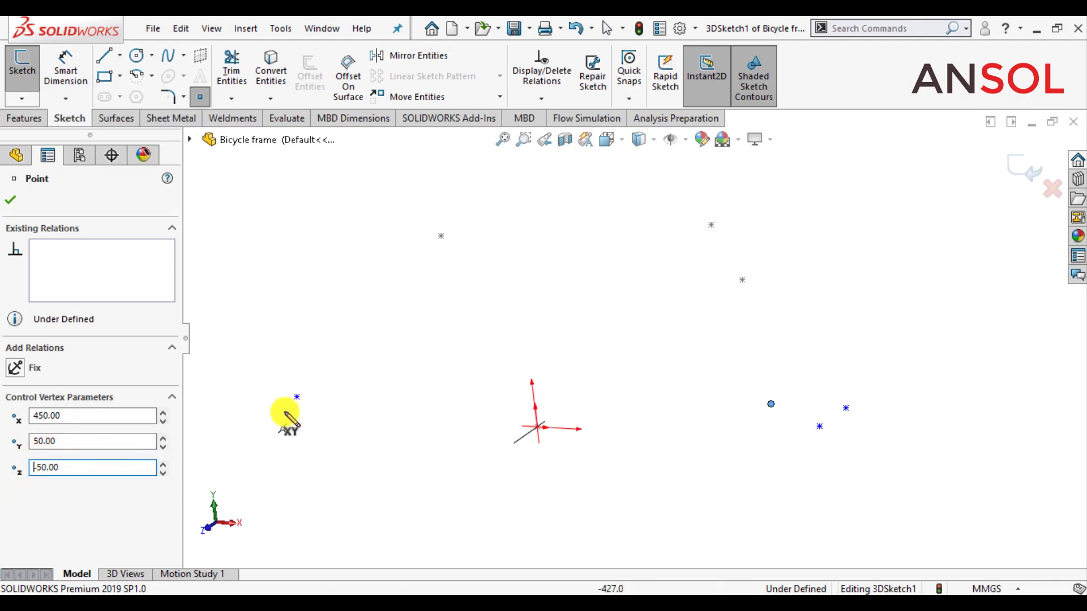
pyautogui.scroll(1, 391, 390)
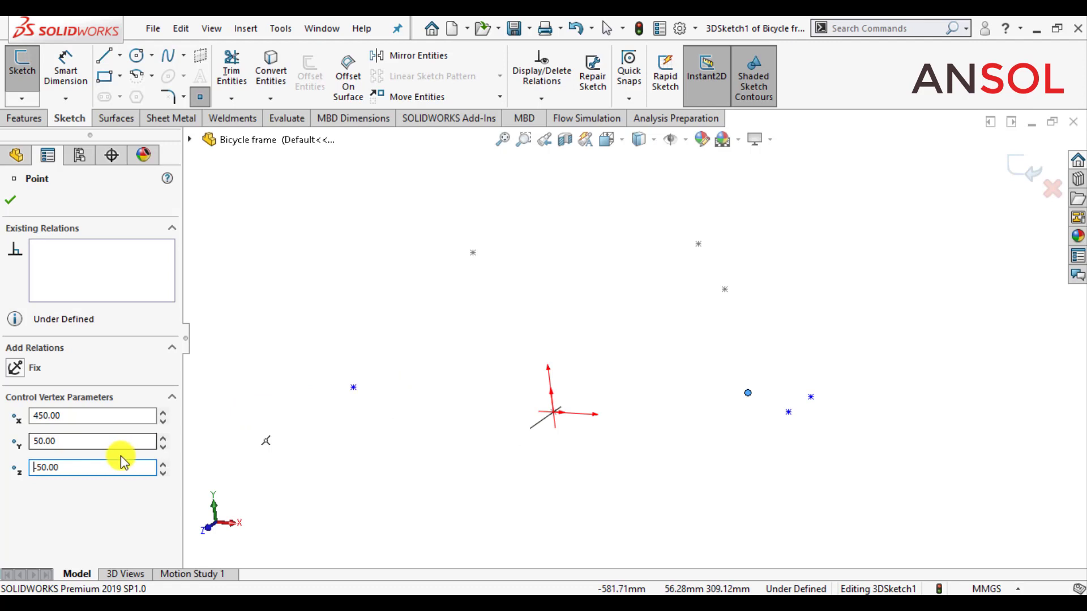
pyautogui.click(35, 414)
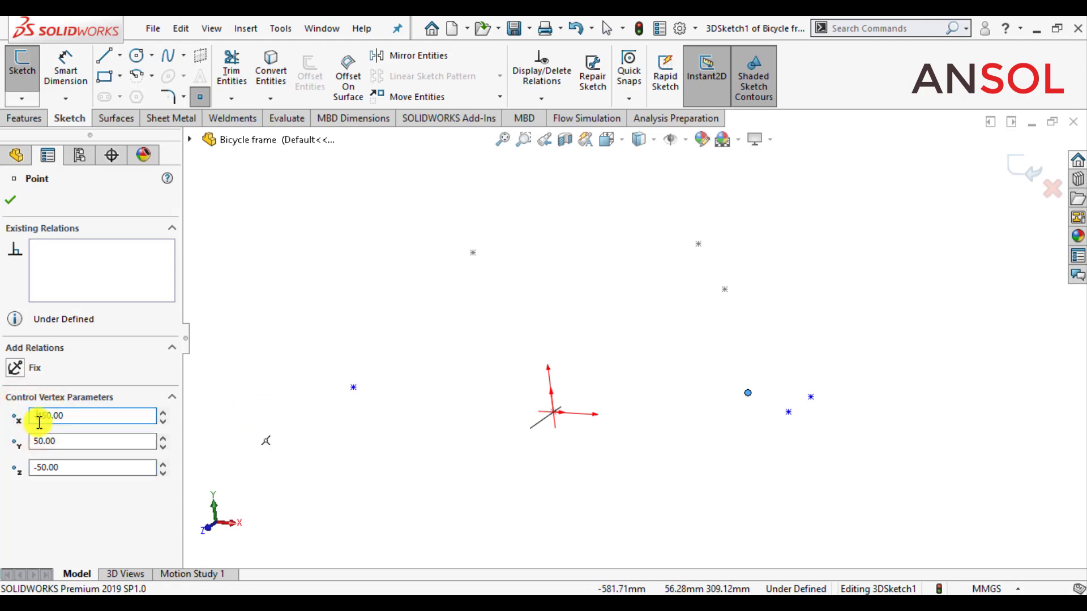
pyautogui.click(12, 205)
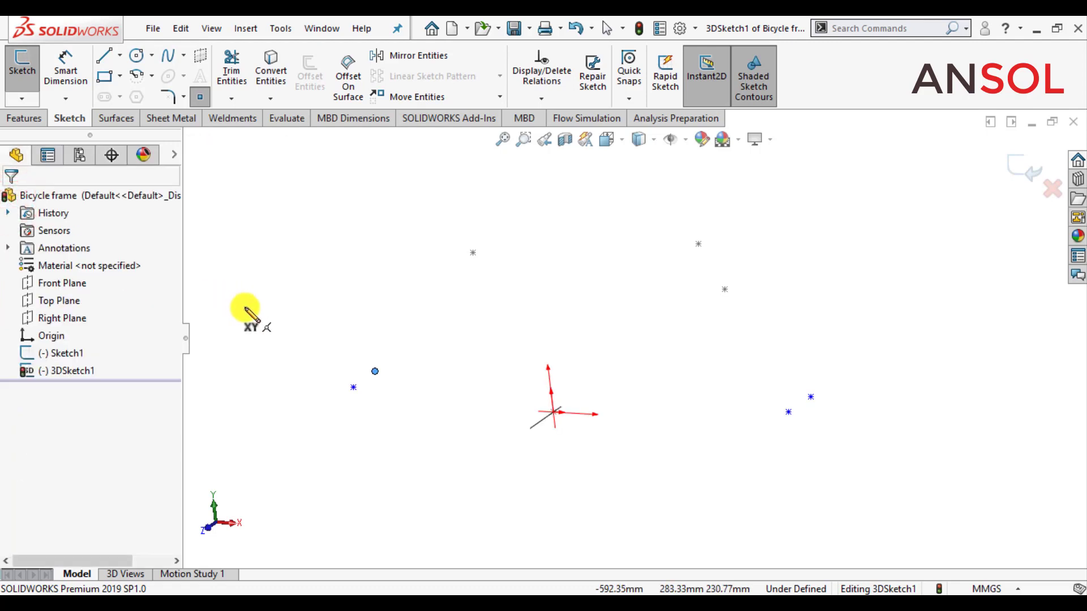
# Finish the 3D sketch containing the four points and start another new 3D sketch.
pyautogui.click(1025, 168)
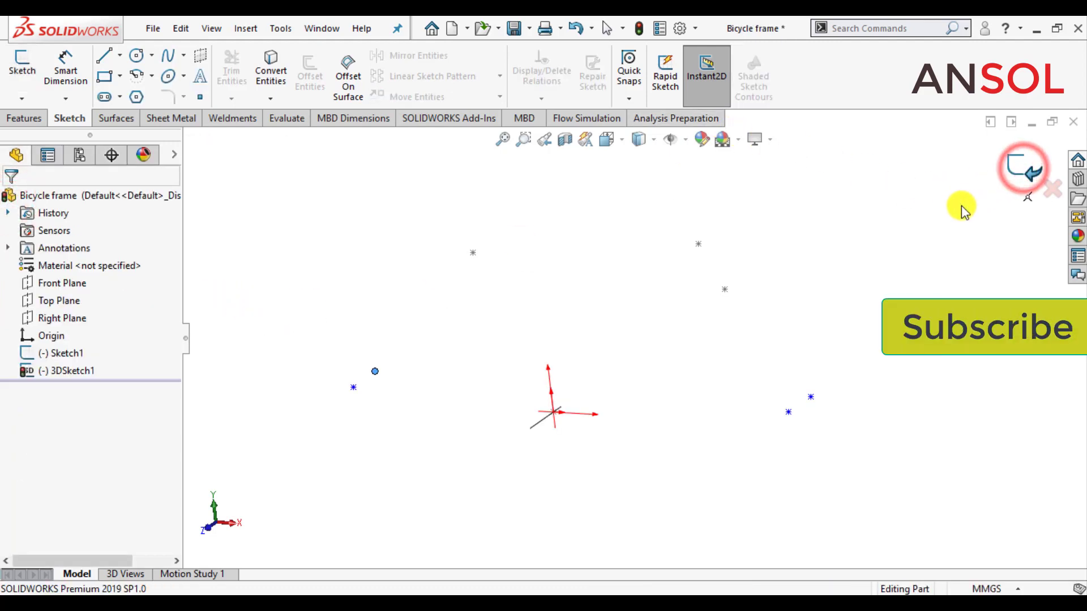
pyautogui.moveTo(691, 366)
pyautogui.mouseDown(button='middle')
pyautogui.moveTo(614, 339)
pyautogui.moveTo(717, 307)
pyautogui.moveTo(764, 359)
pyautogui.moveTo(634, 327)
pyautogui.moveTo(628, 337)
pyautogui.moveTo(589, 296)
pyautogui.moveTo(535, 364)
pyautogui.moveTo(551, 407)
pyautogui.moveTo(616, 325)
pyautogui.moveTo(582, 362)
pyautogui.mouseUp(button='middle')
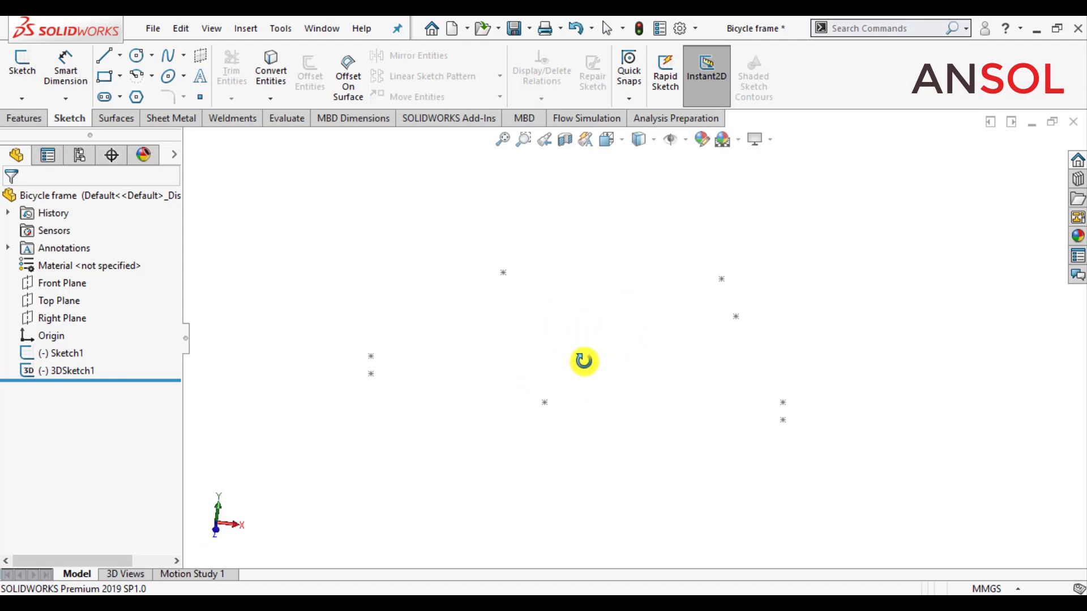
pyautogui.click(18, 102)
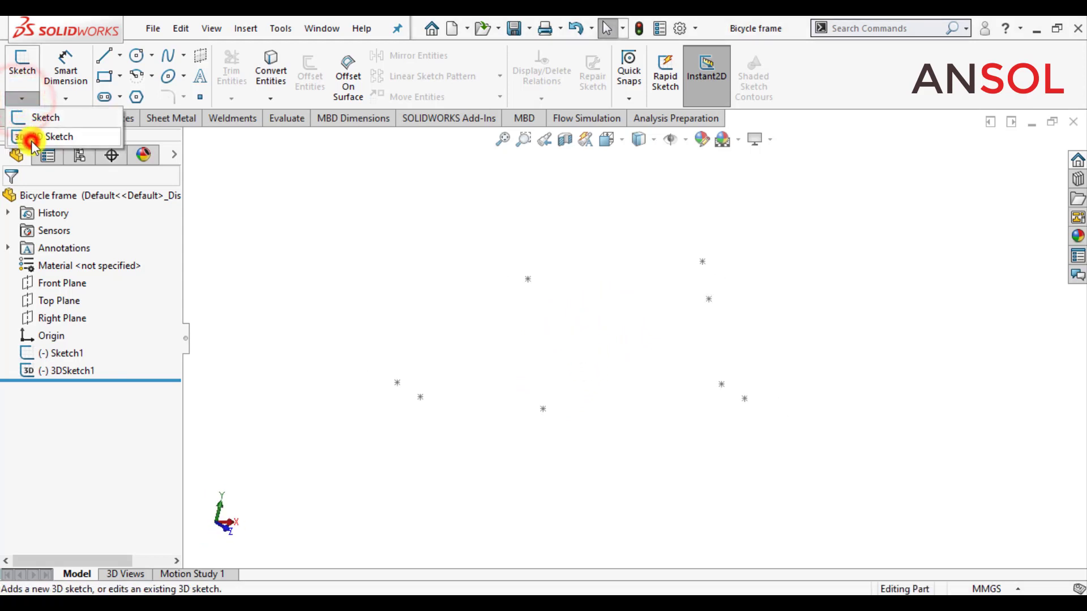
pyautogui.click(34, 136)
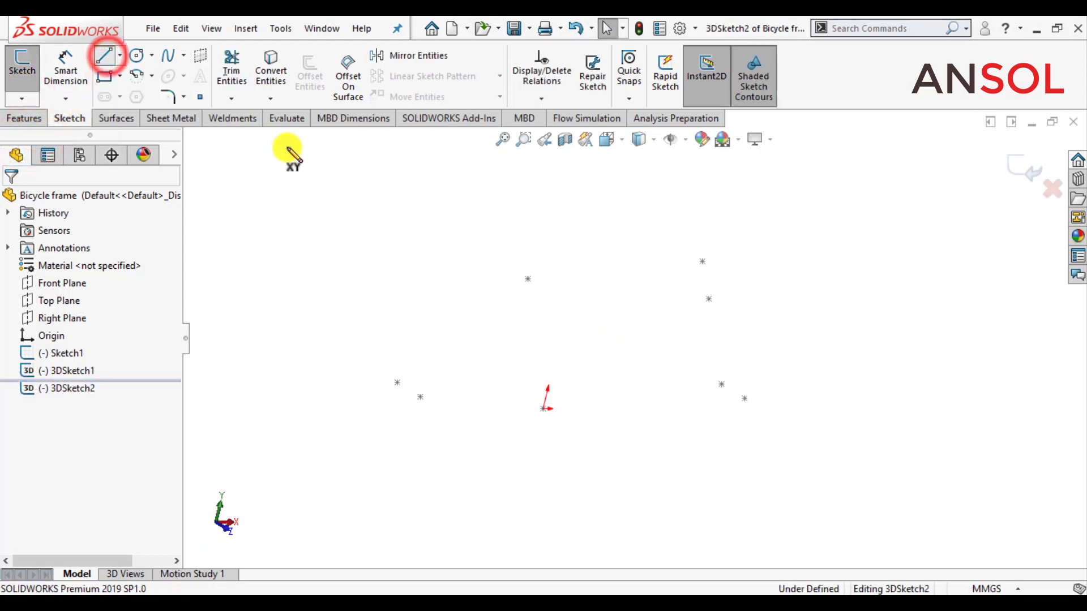
# Draw a closed four-line loop from the origin up to the X -150, Y 350 point, across to the highest right-hand point, down to the one below, and back.
pyautogui.click(543, 409)
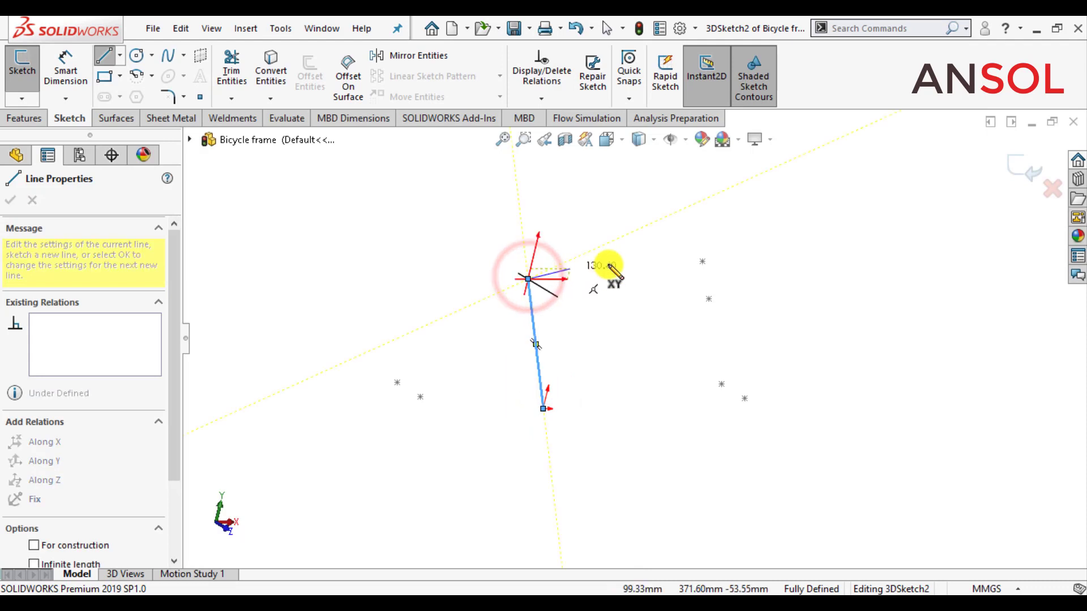
pyautogui.click(702, 261)
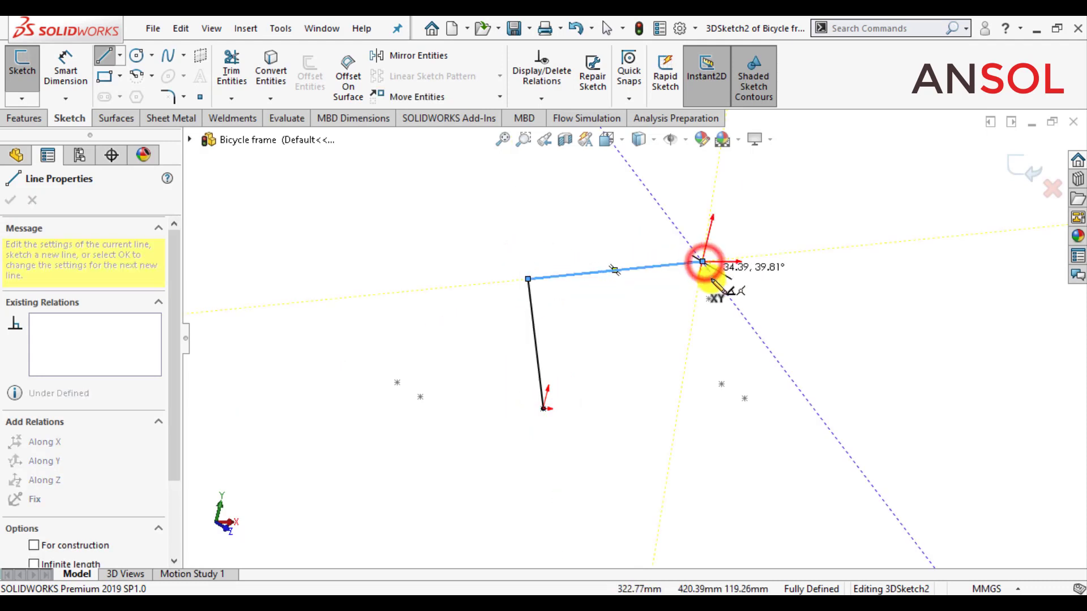
pyautogui.click(708, 298)
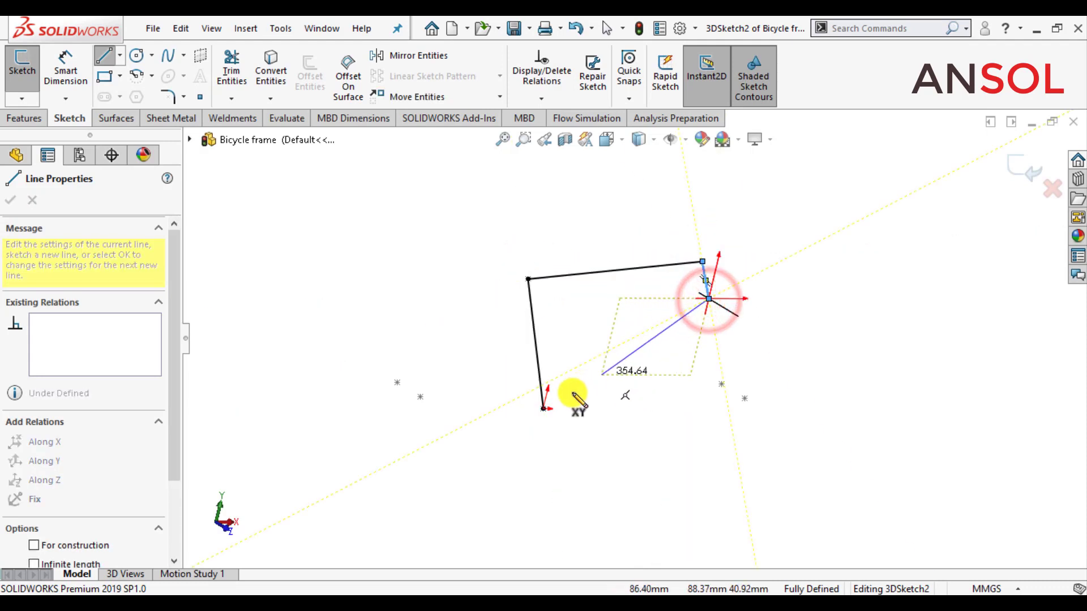
pyautogui.click(542, 409)
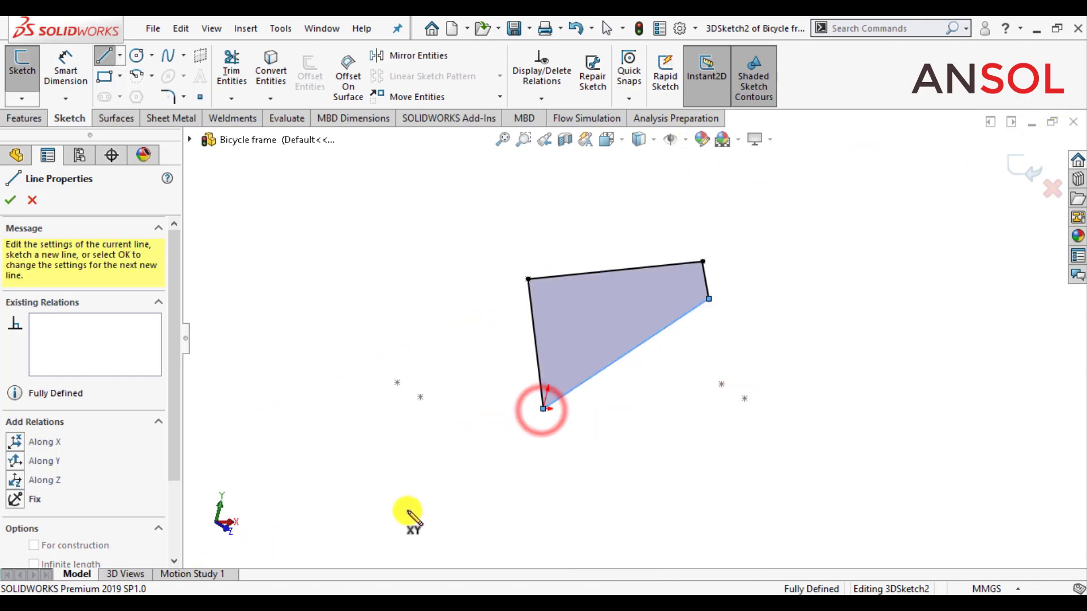
# Draw a line joining the two sketch points at X -450, Y 50, and end the line chain there.
pyautogui.moveTo(335, 463)
pyautogui.mouseDown(button='middle')
pyautogui.moveTo(368, 478)
pyautogui.moveTo(359, 501)
pyautogui.mouseUp(button='middle')
pyautogui.scroll(-5, 451, 451)
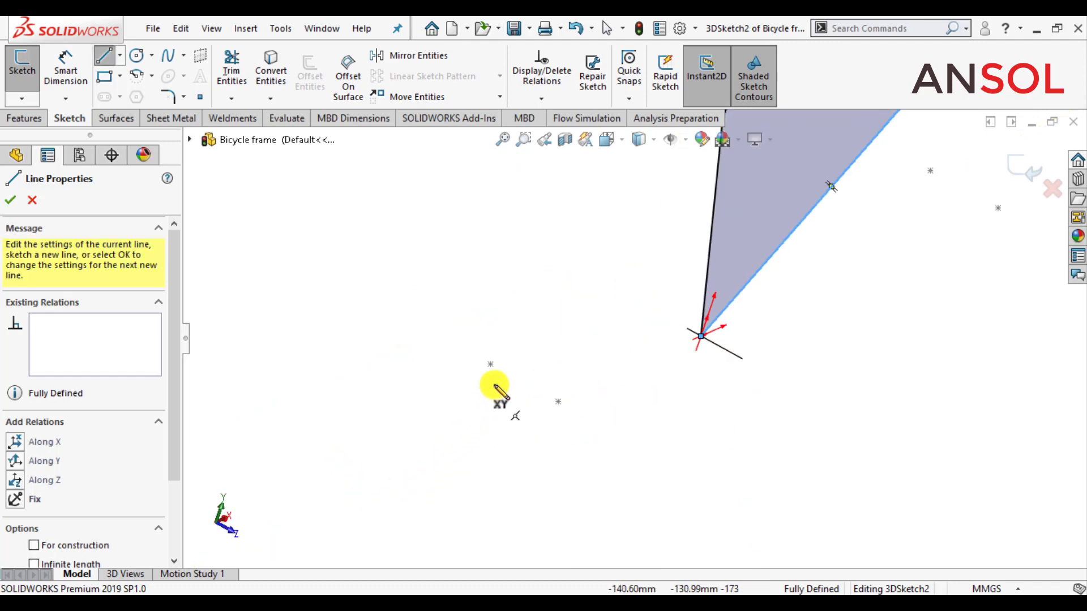
pyautogui.click(491, 363)
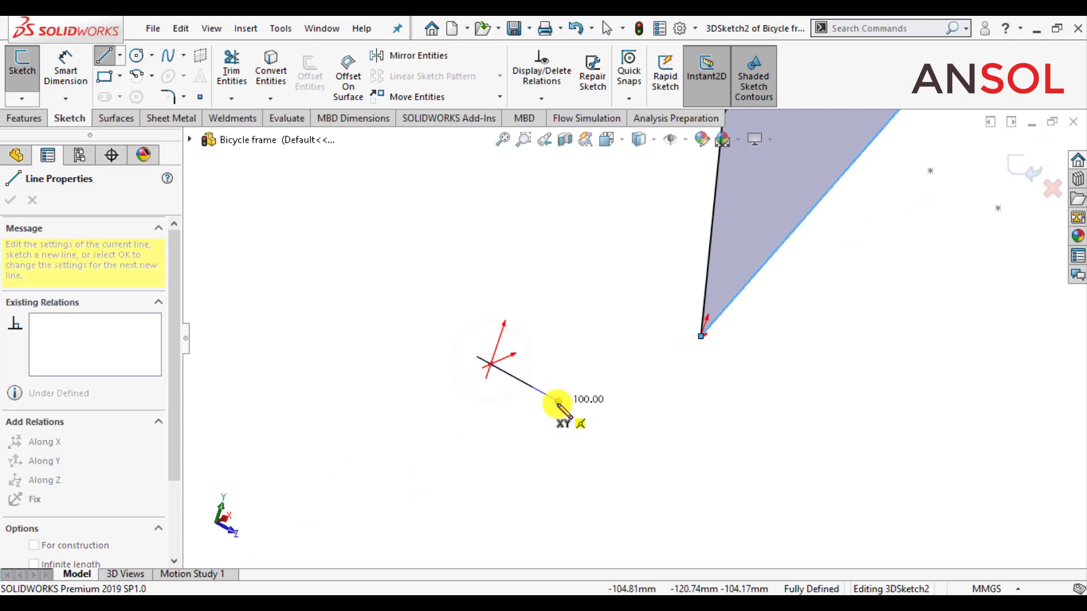
pyautogui.click(558, 403)
pyautogui.doubleClick(408, 480)
# Draw a line joining the two sketch points on the positive X side of the frame.
pyautogui.scroll(6, 444, 479)
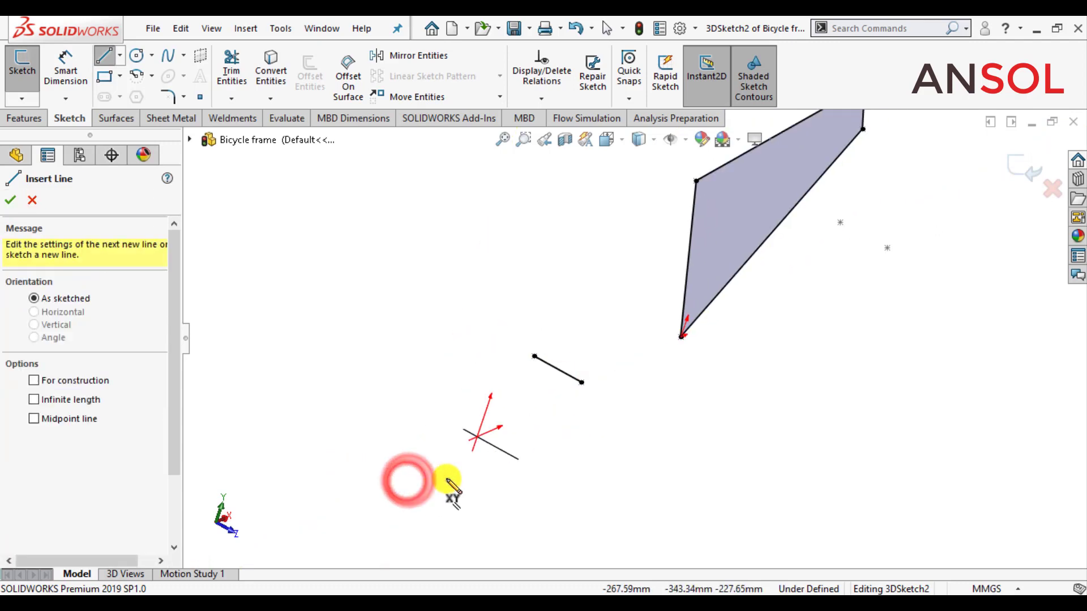
pyautogui.moveTo(661, 402)
pyautogui.mouseDown(button='middle')
pyautogui.moveTo(718, 323)
pyautogui.moveTo(601, 279)
pyautogui.moveTo(567, 390)
pyautogui.moveTo(655, 349)
pyautogui.mouseUp(button='middle')
pyautogui.scroll(-8, 654, 349)
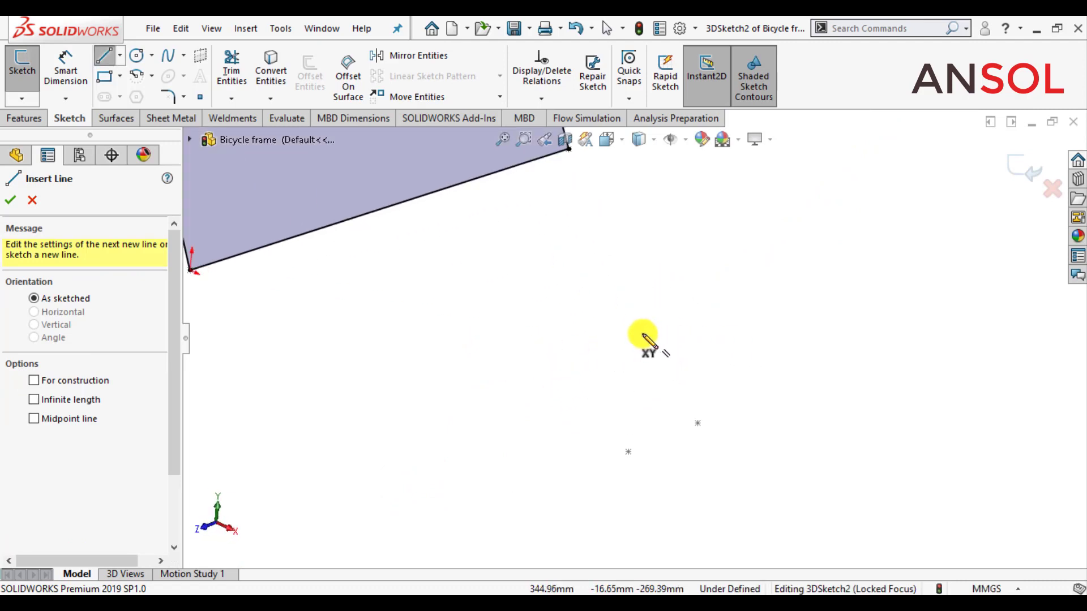
pyautogui.click(695, 424)
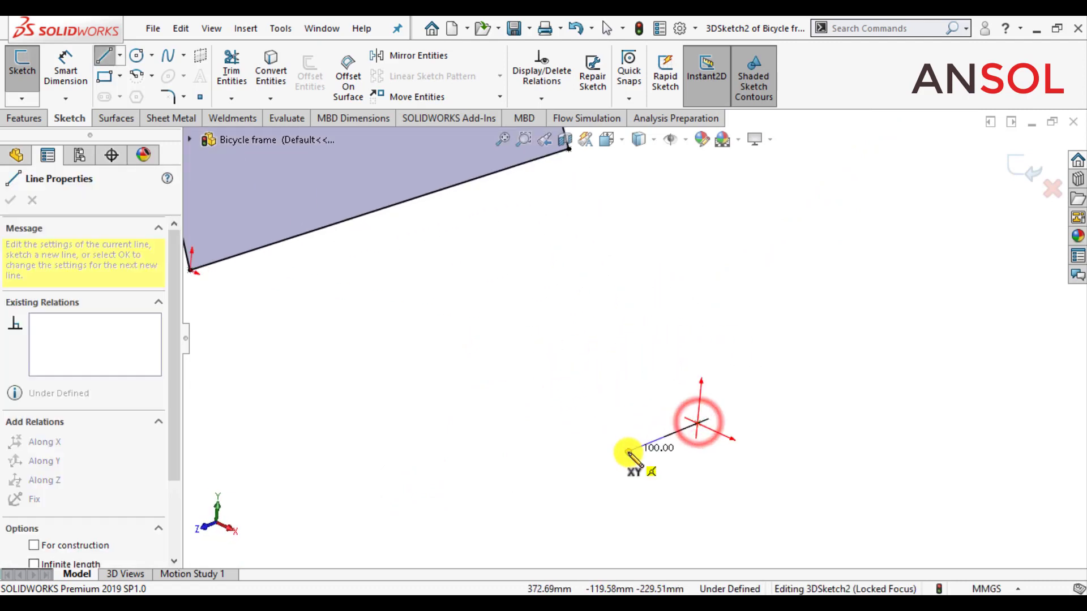
pyautogui.click(629, 452)
# Draw two fork lines linking the closed loop's lower front corner with each end of the short front line.
pyautogui.scroll(5, 578, 419)
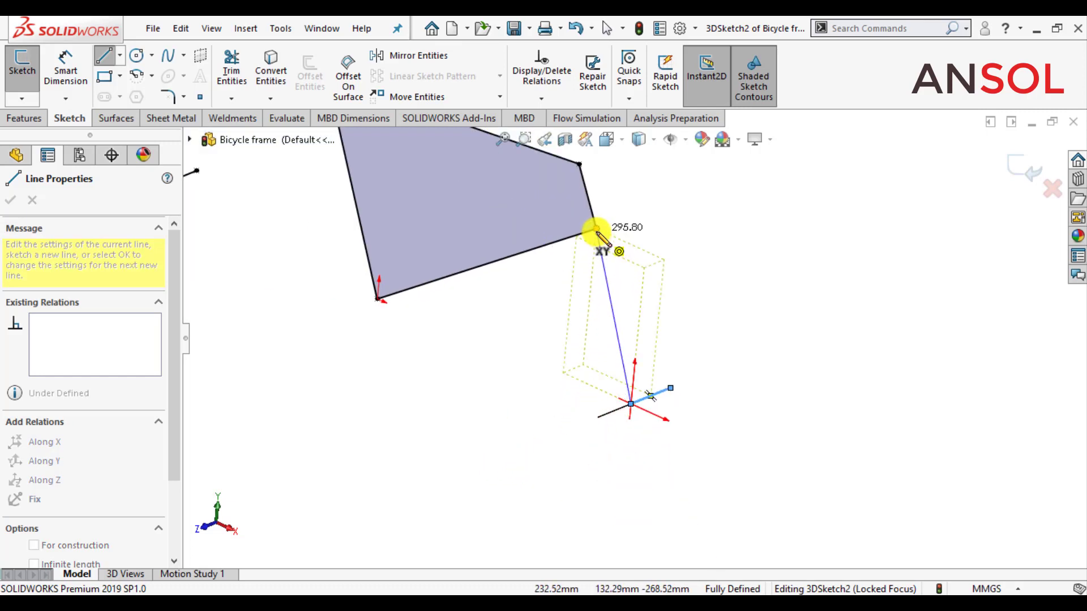
pyautogui.click(596, 231)
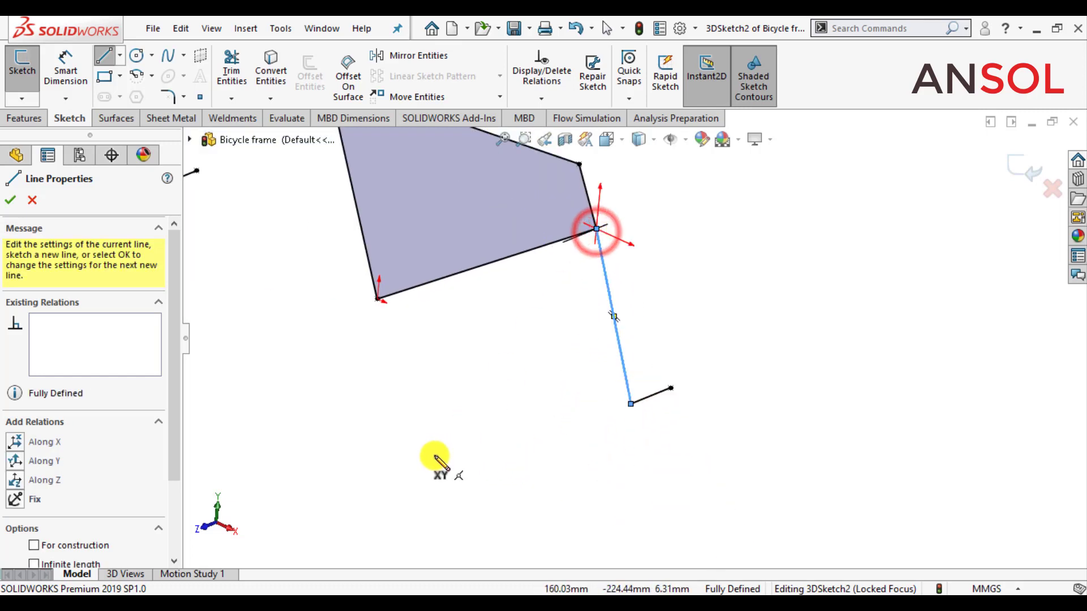
pyautogui.click(596, 230)
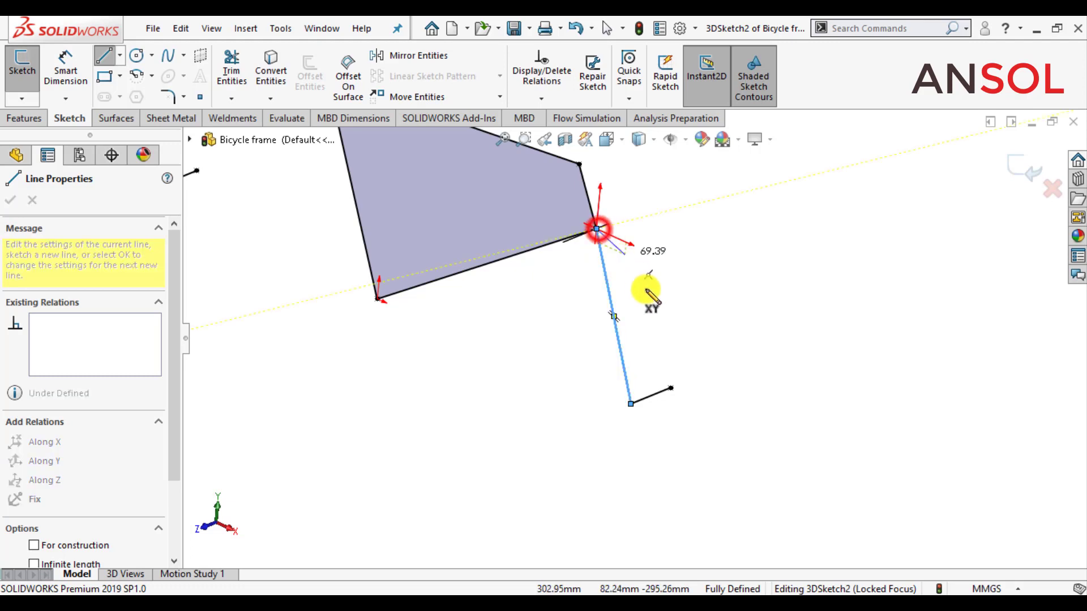
pyautogui.click(671, 389)
# Draw two lines from the loop's X -150, Y 350 corner to each end of the short rear line.
pyautogui.scroll(4, 565, 473)
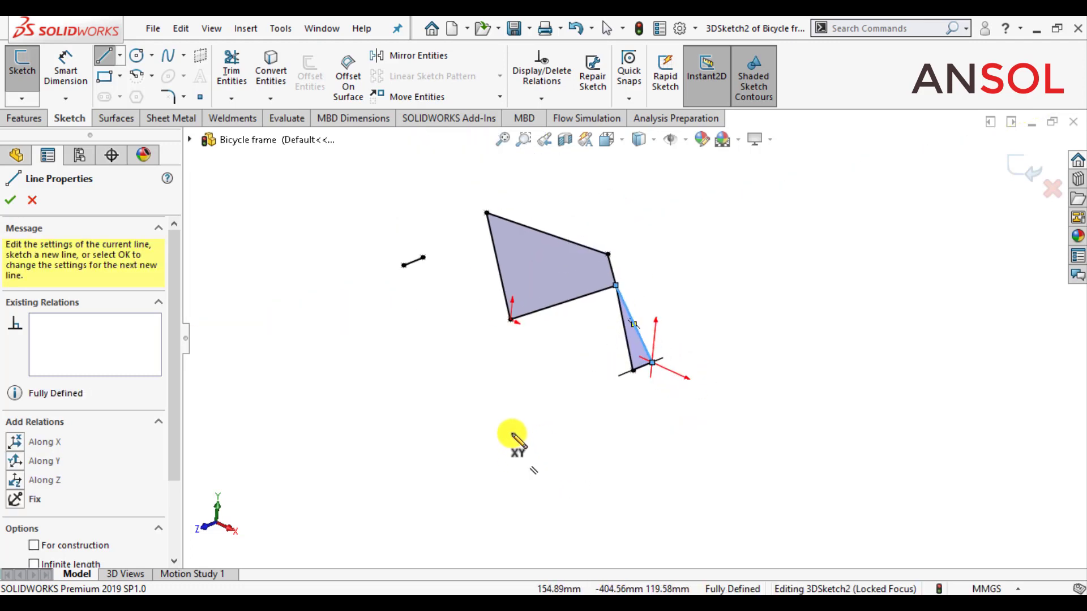
pyautogui.moveTo(511, 436)
pyautogui.mouseDown(button='middle')
pyautogui.moveTo(562, 324)
pyautogui.moveTo(648, 375)
pyautogui.moveTo(566, 403)
pyautogui.moveTo(565, 374)
pyautogui.mouseUp(button='middle')
pyautogui.scroll(-2, 523, 310)
pyautogui.moveTo(515, 321)
pyautogui.mouseDown(button='middle')
pyautogui.moveTo(534, 311)
pyautogui.moveTo(533, 347)
pyautogui.mouseUp(button='middle')
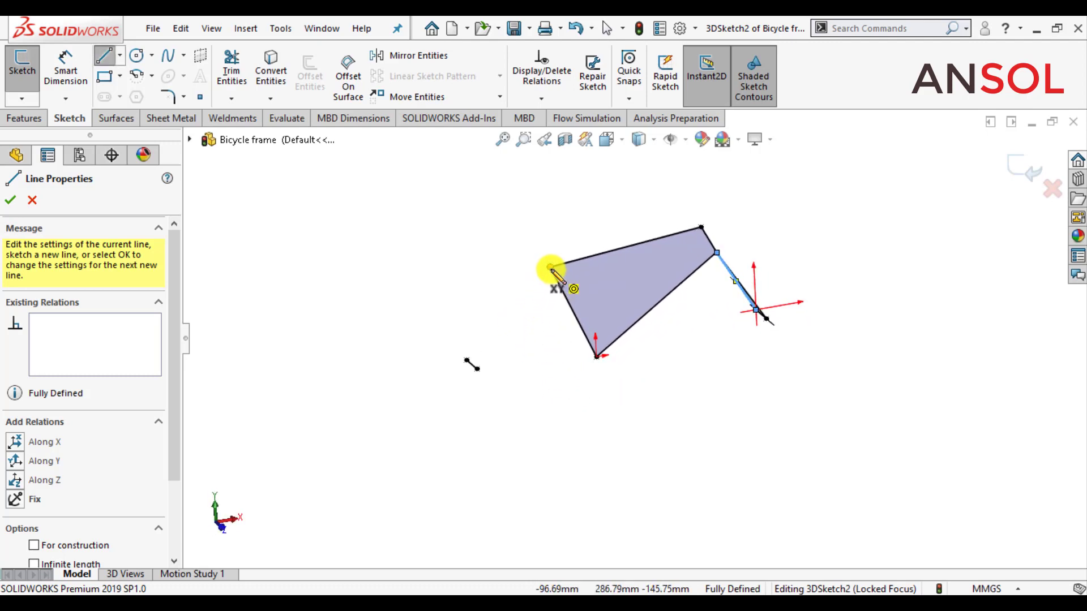
pyautogui.scroll(-3, 533, 292)
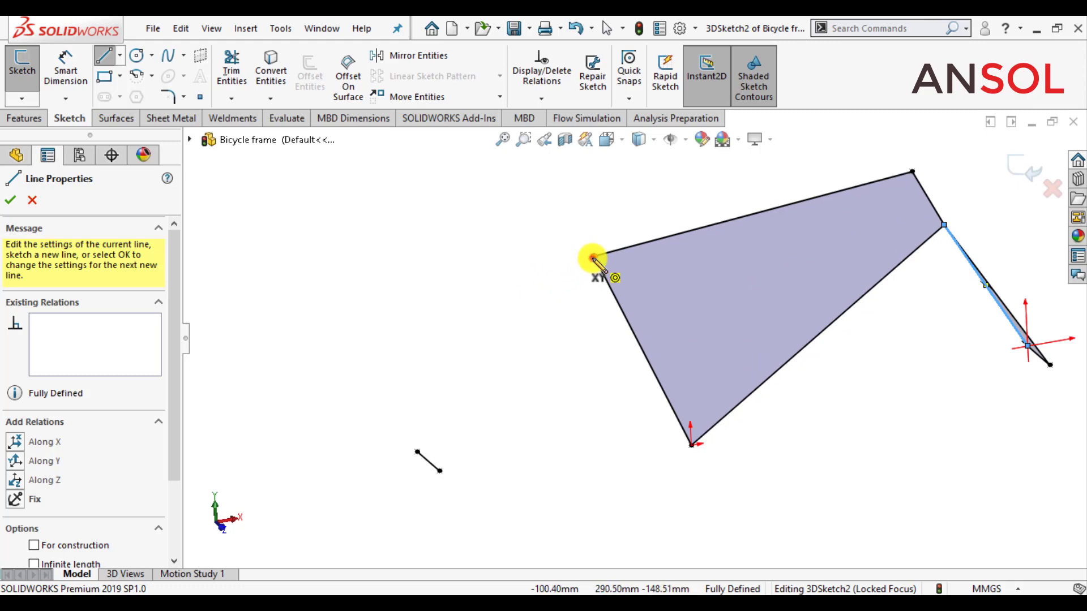
pyautogui.click(593, 259)
pyautogui.click(440, 470)
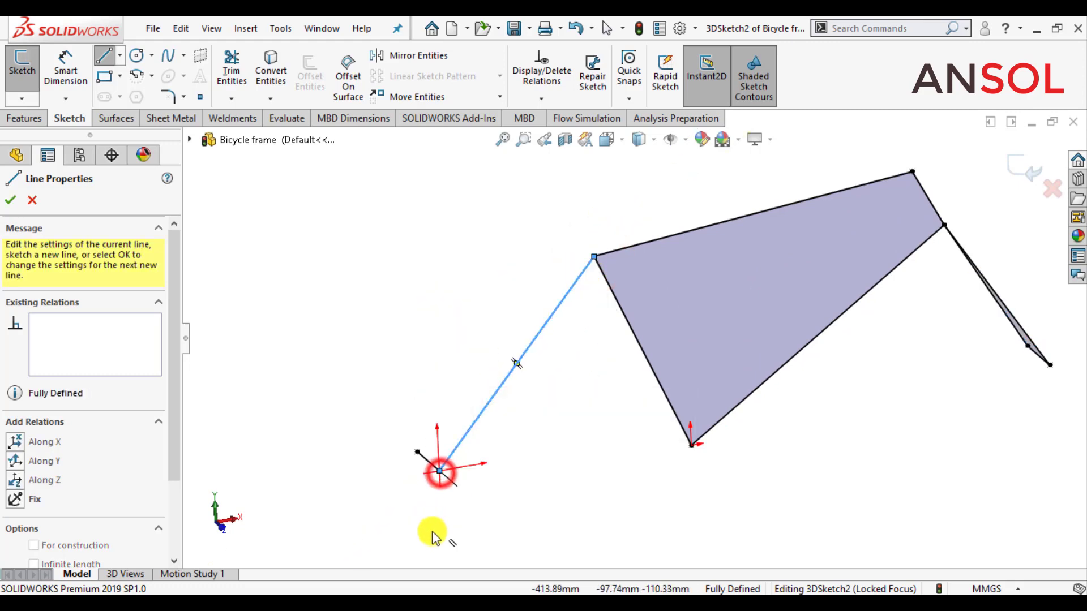
pyautogui.click(593, 258)
pyautogui.click(417, 452)
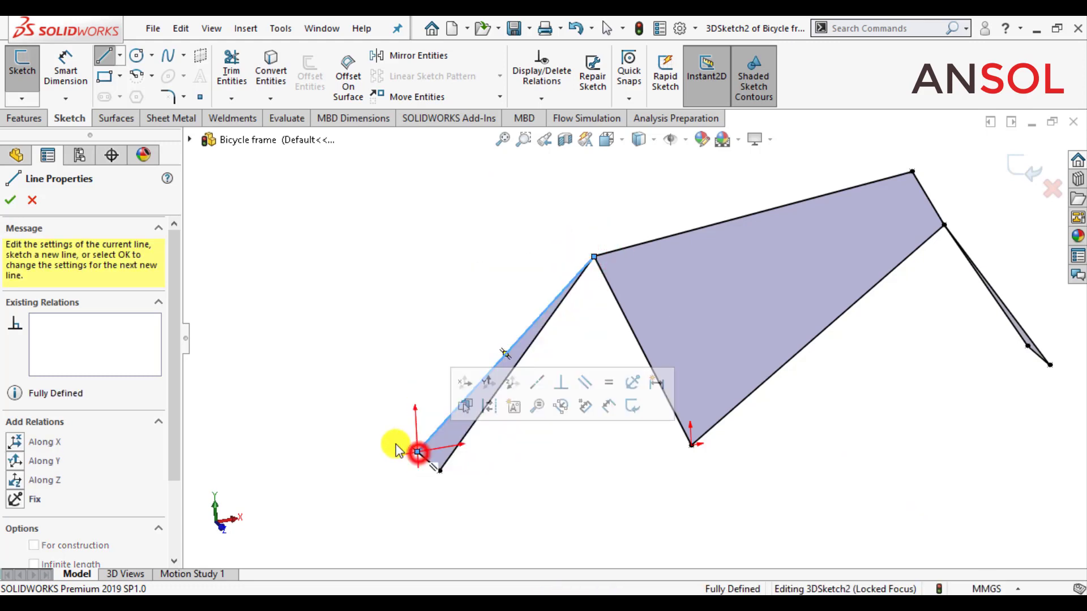
# Draw two lines from the ends of the short rear line to the origin and end the Line command.
pyautogui.moveTo(384, 517)
pyautogui.mouseDown(button='middle')
pyautogui.moveTo(441, 463)
pyautogui.moveTo(553, 417)
pyautogui.moveTo(621, 393)
pyautogui.moveTo(660, 409)
pyautogui.mouseUp(button='middle')
pyautogui.scroll(-3, 667, 412)
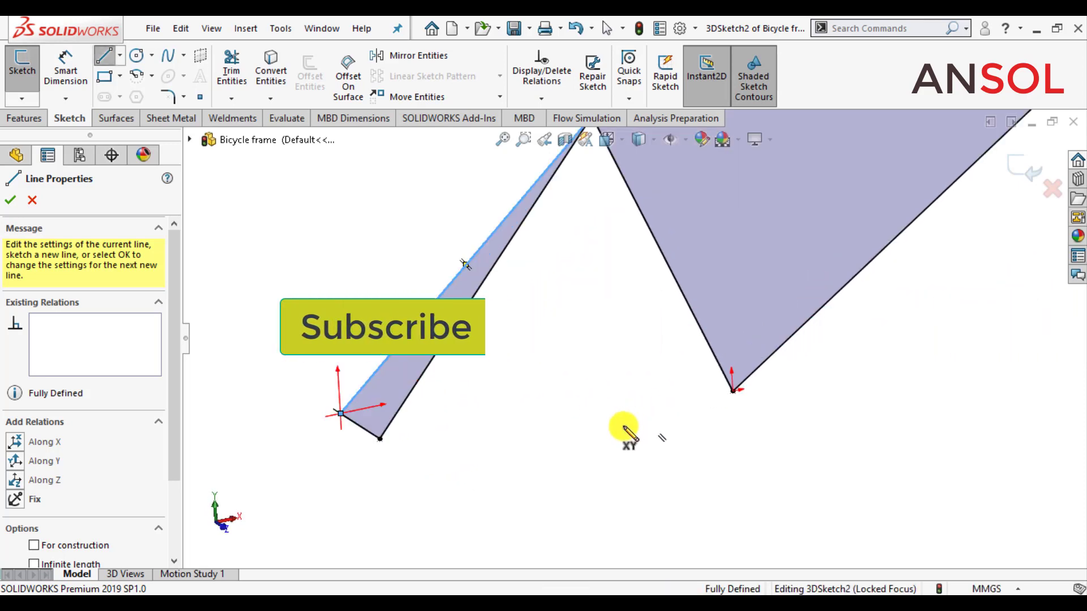
pyautogui.click(378, 440)
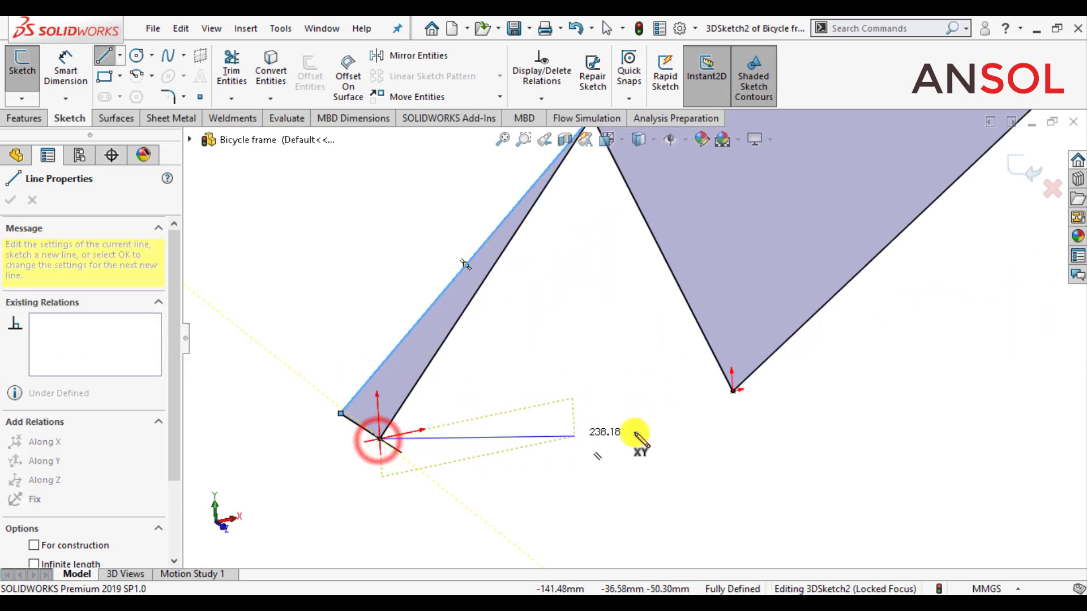
pyautogui.click(732, 391)
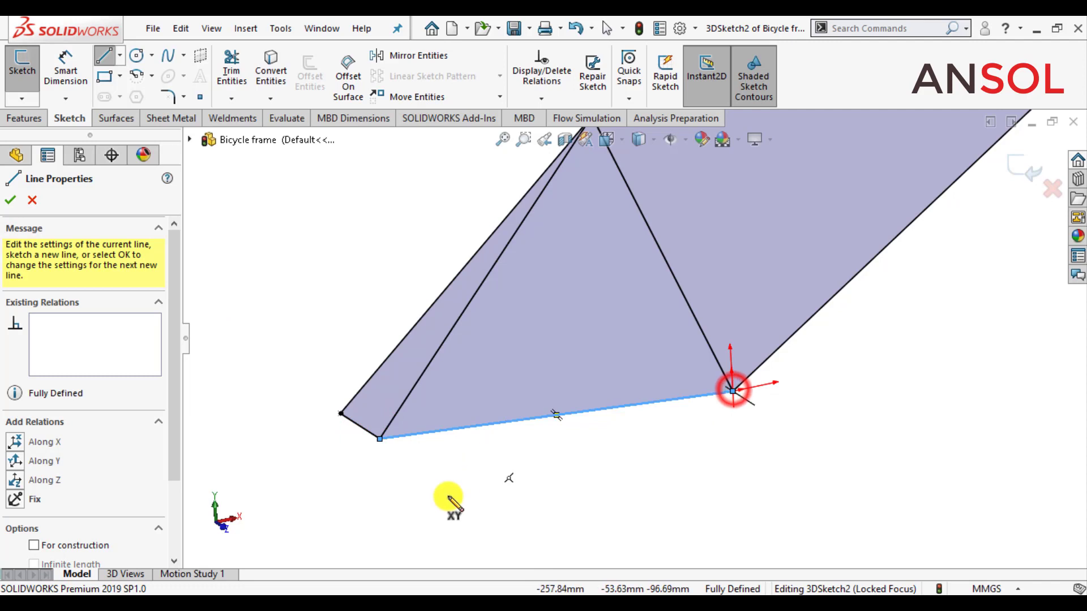
pyautogui.click(341, 414)
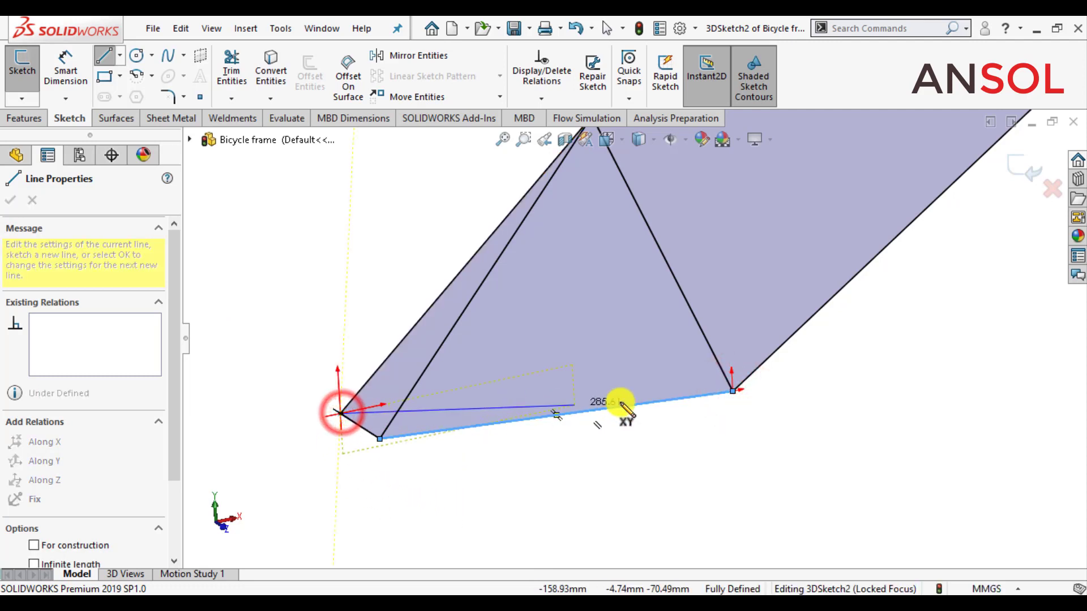
pyautogui.click(735, 389)
pyautogui.scroll(5, 511, 481)
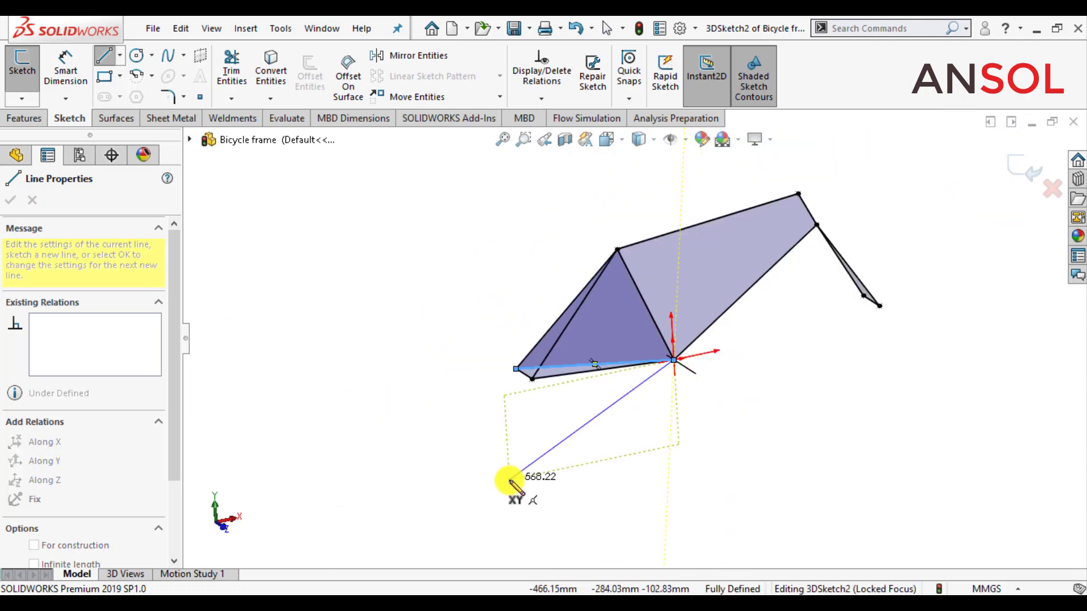
pyautogui.press('Escape')
# Finish the 3D sketch of the bicycle frame, leaving nothing selected and the weldment commands available.
pyautogui.moveTo(594, 419)
pyautogui.mouseDown(button='middle')
pyautogui.moveTo(601, 413)
pyautogui.moveTo(524, 388)
pyautogui.moveTo(568, 458)
pyautogui.moveTo(559, 475)
pyautogui.mouseUp(button='middle')
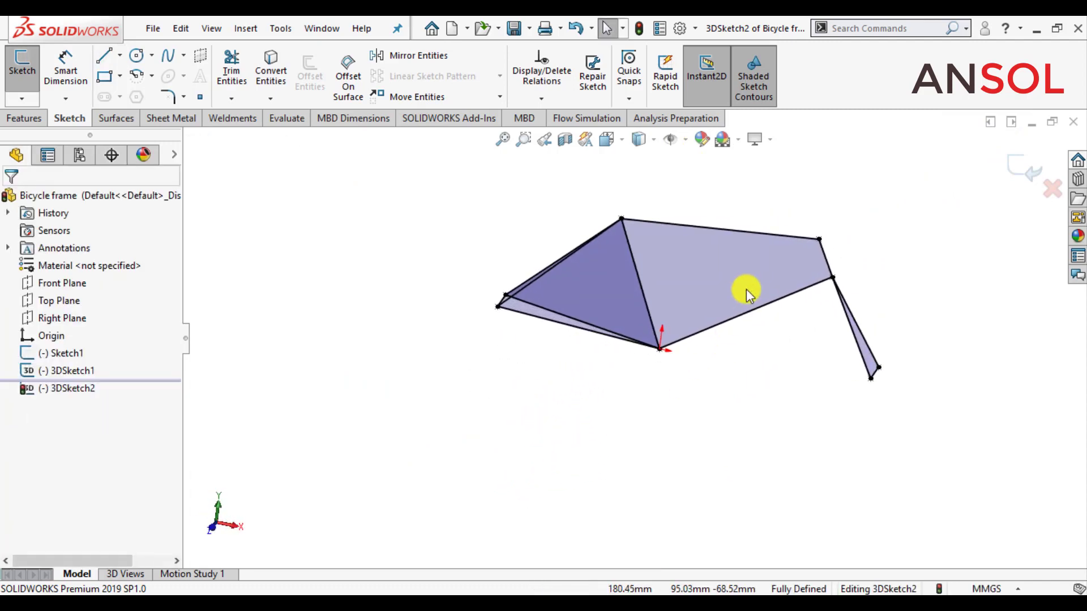
pyautogui.scroll(-1, 747, 290)
pyautogui.scroll(-1, 717, 339)
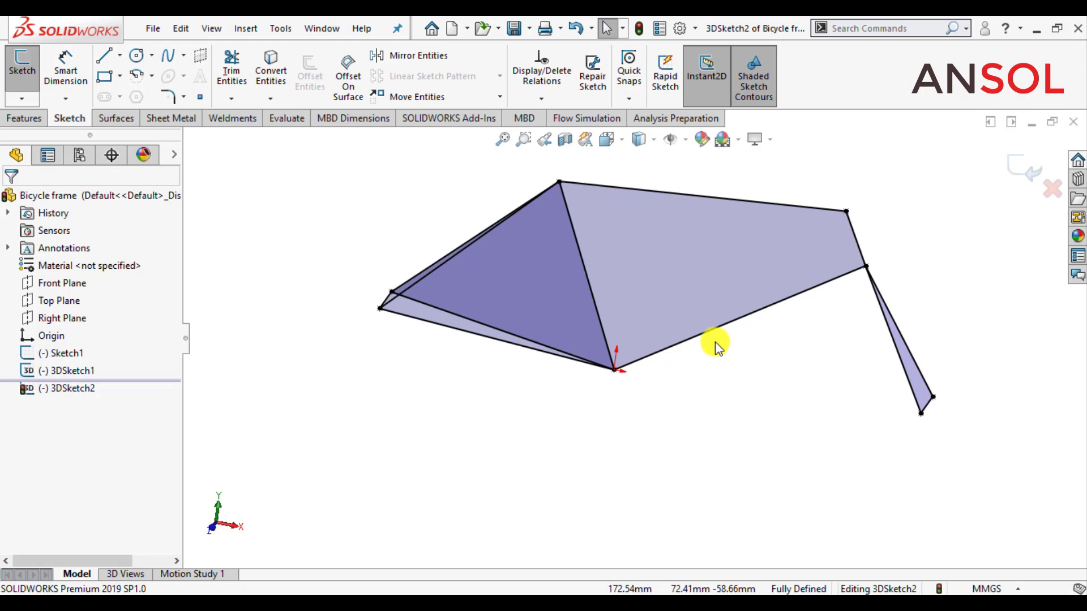
pyautogui.moveTo(714, 342)
pyautogui.mouseDown(button='middle')
pyautogui.moveTo(485, 444)
pyautogui.moveTo(513, 408)
pyautogui.moveTo(562, 415)
pyautogui.moveTo(534, 488)
pyautogui.mouseUp(button='middle')
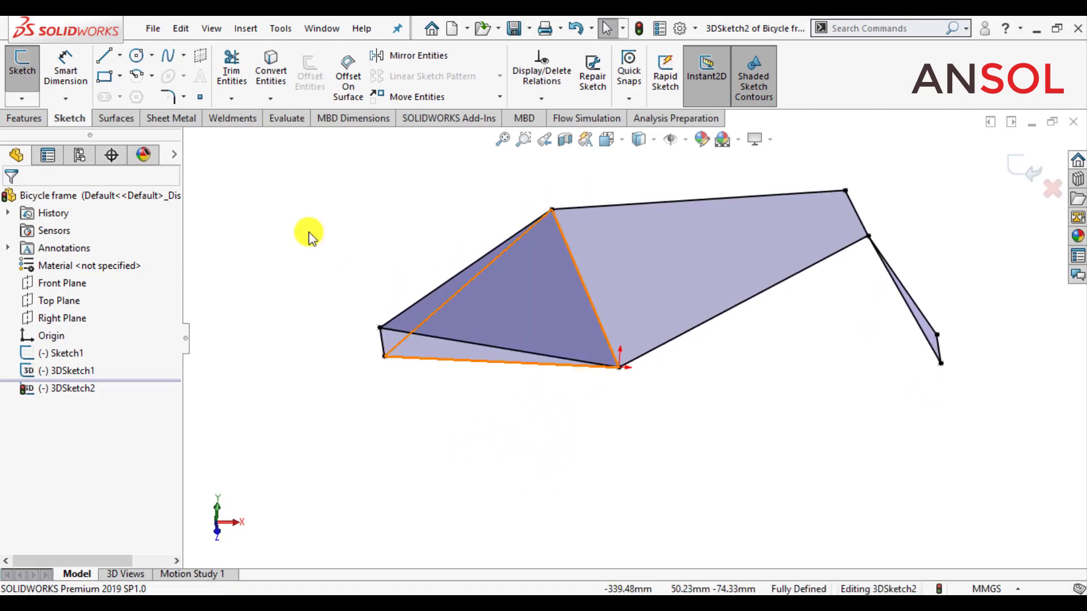
pyautogui.click(225, 125)
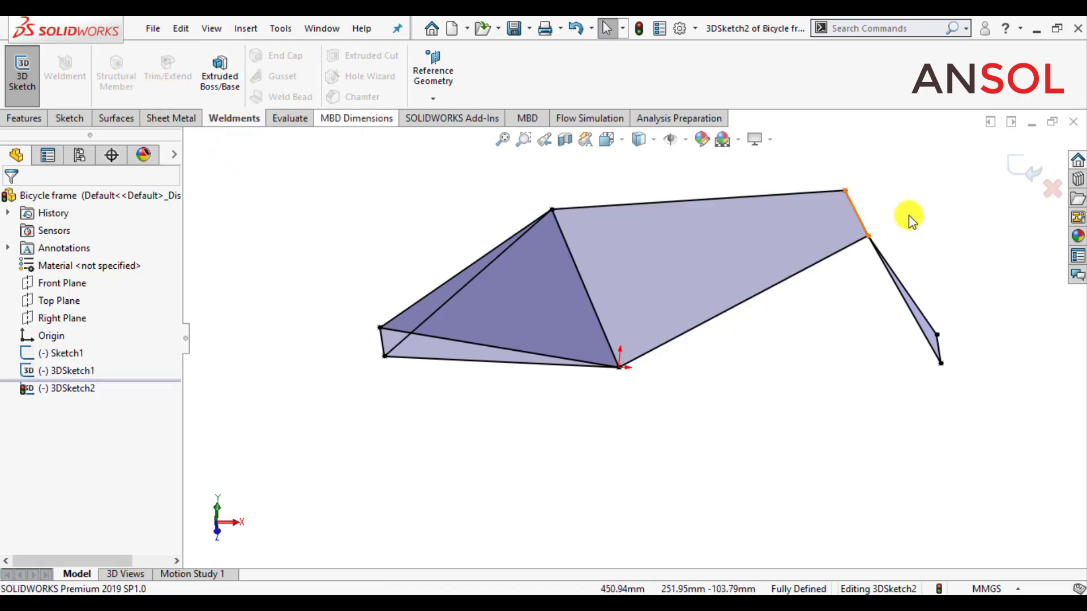
pyautogui.click(1033, 168)
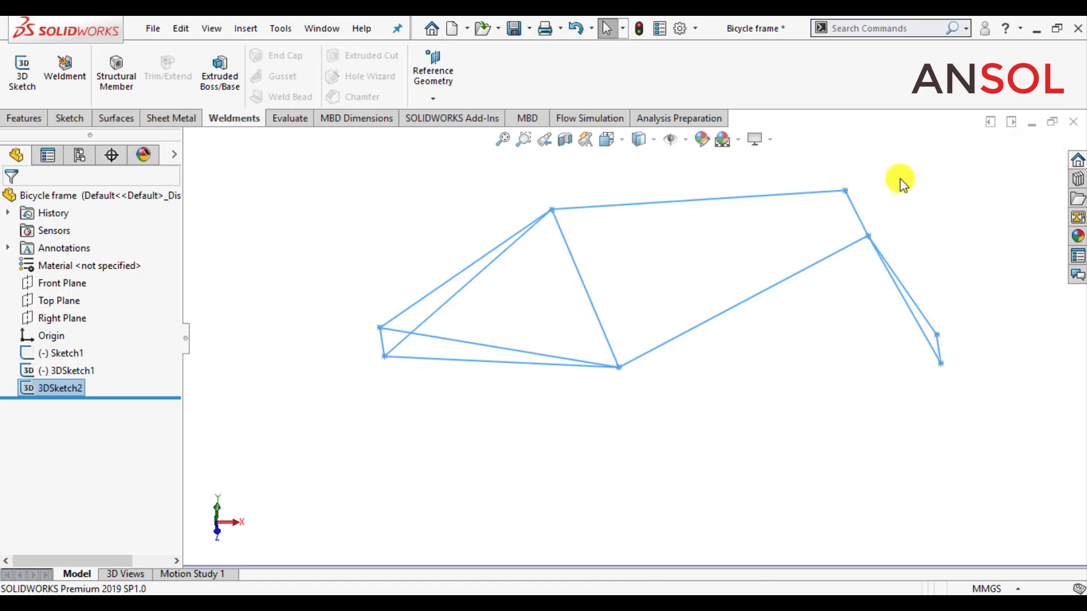
pyautogui.click(313, 438)
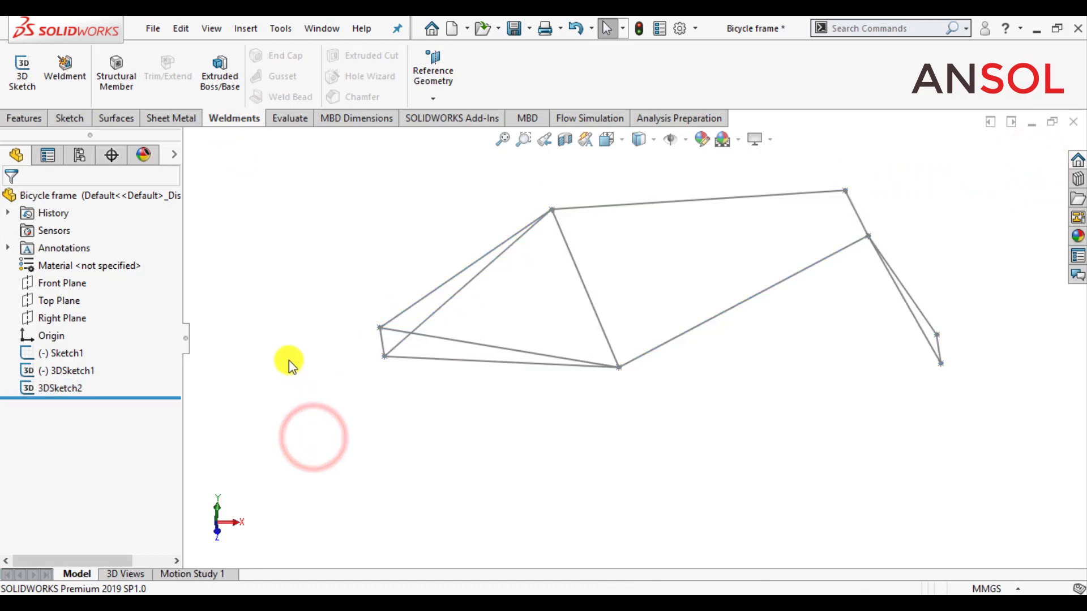
# Start a structural member with the iso configured pipe profile in size 26.9 x 3.2, ready for path selection.
pyautogui.click(106, 67)
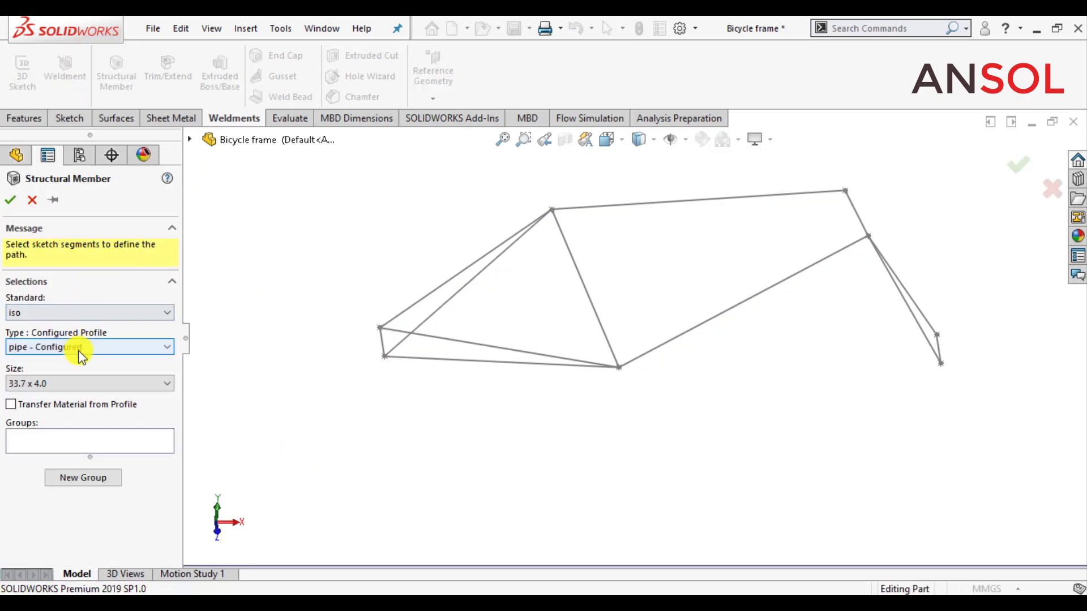
pyautogui.click(73, 384)
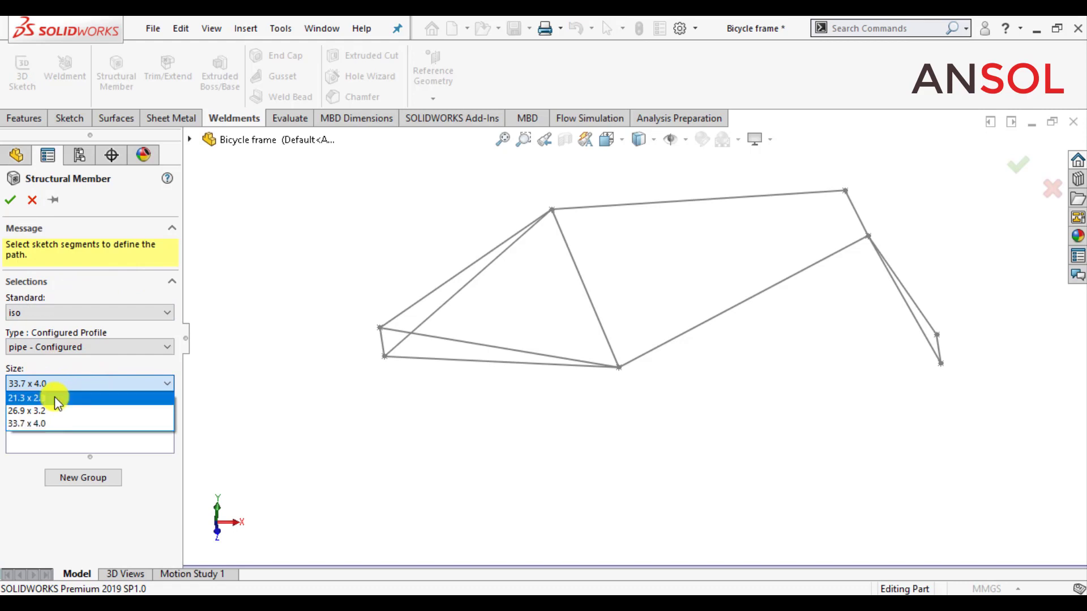
pyautogui.click(47, 411)
pyautogui.click(38, 442)
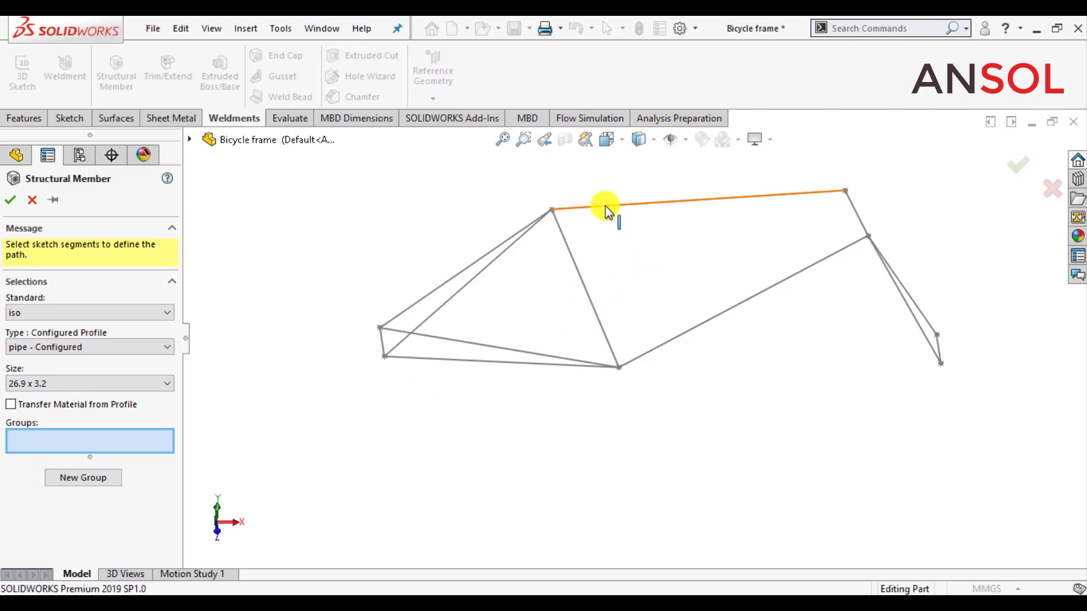
# Add the four lines of the main closed frame loop to the structural member's first group.
pyautogui.click(867, 222)
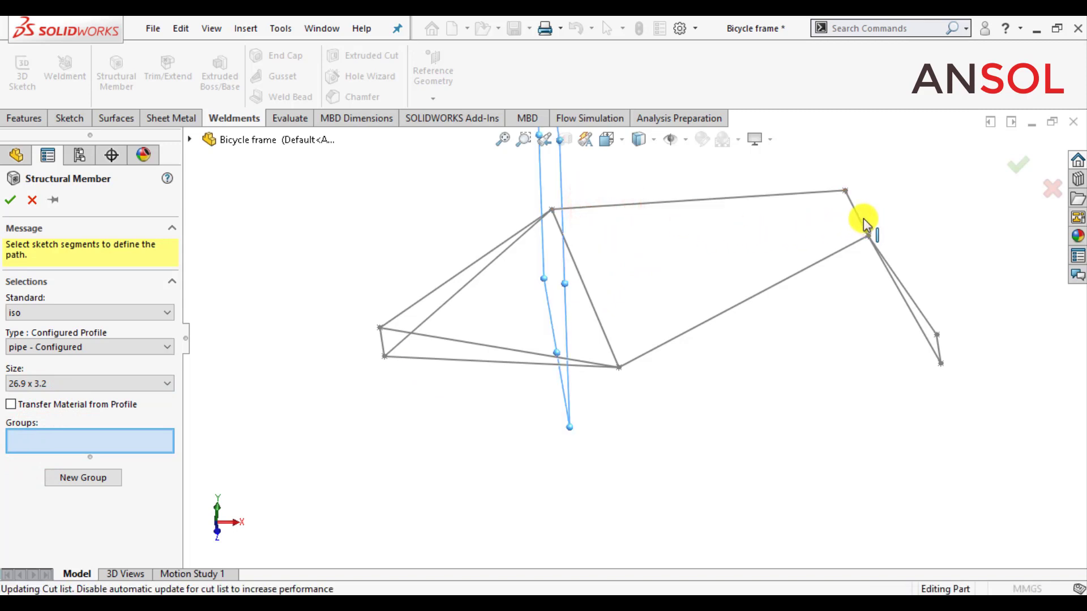
pyautogui.click(859, 218)
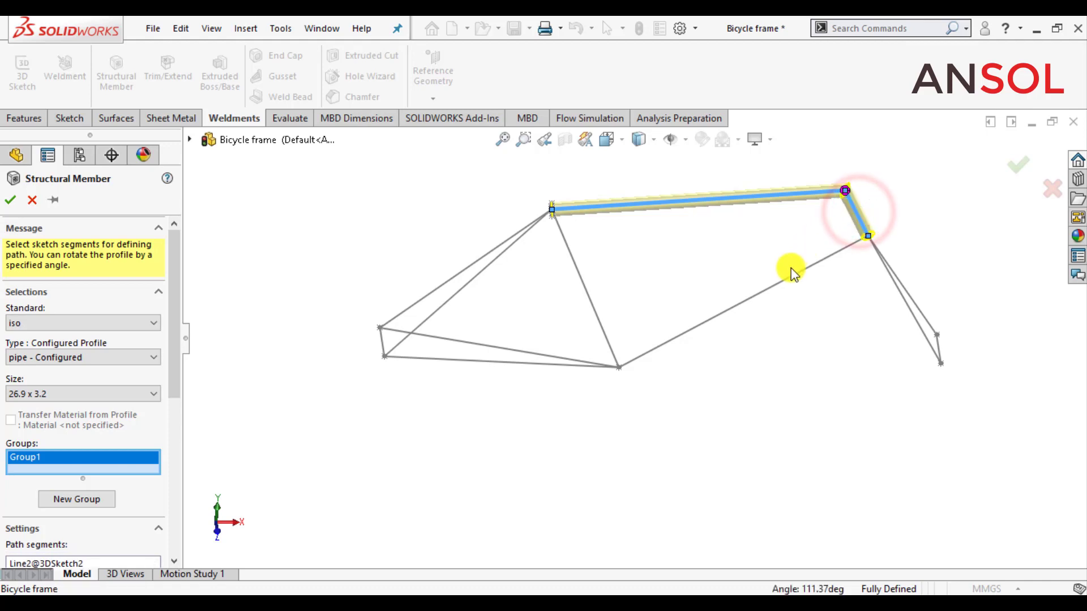
pyautogui.click(787, 284)
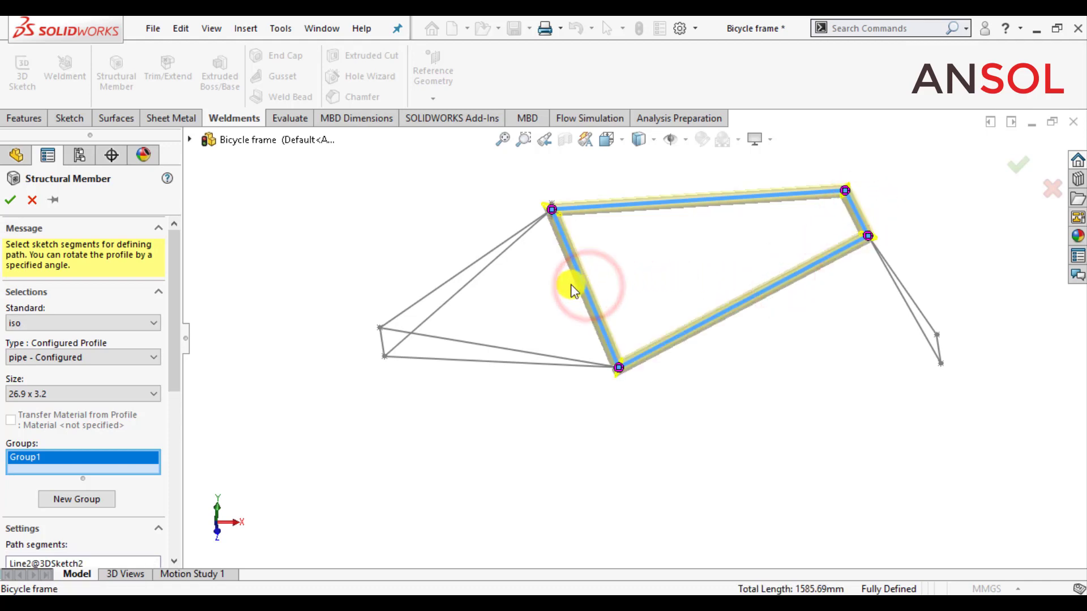
# Add a second group with the two lines from the origin to the rear ends plus the short rear line, and start a third group.
pyautogui.click(74, 501)
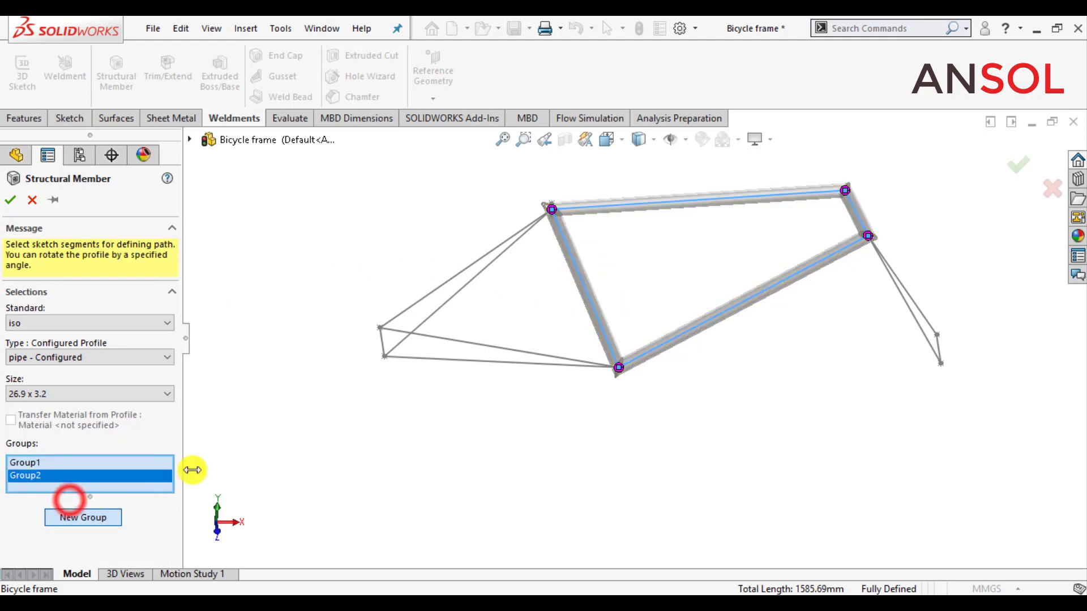
pyautogui.moveTo(352, 449); pyautogui.dragTo(364, 467, button='middle')
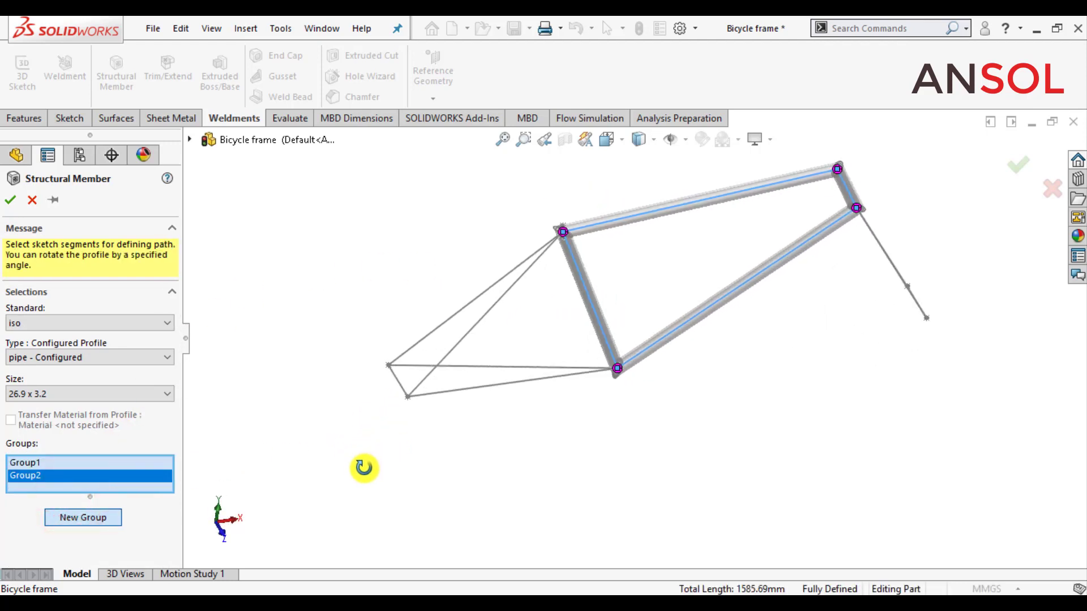
pyautogui.click(477, 391)
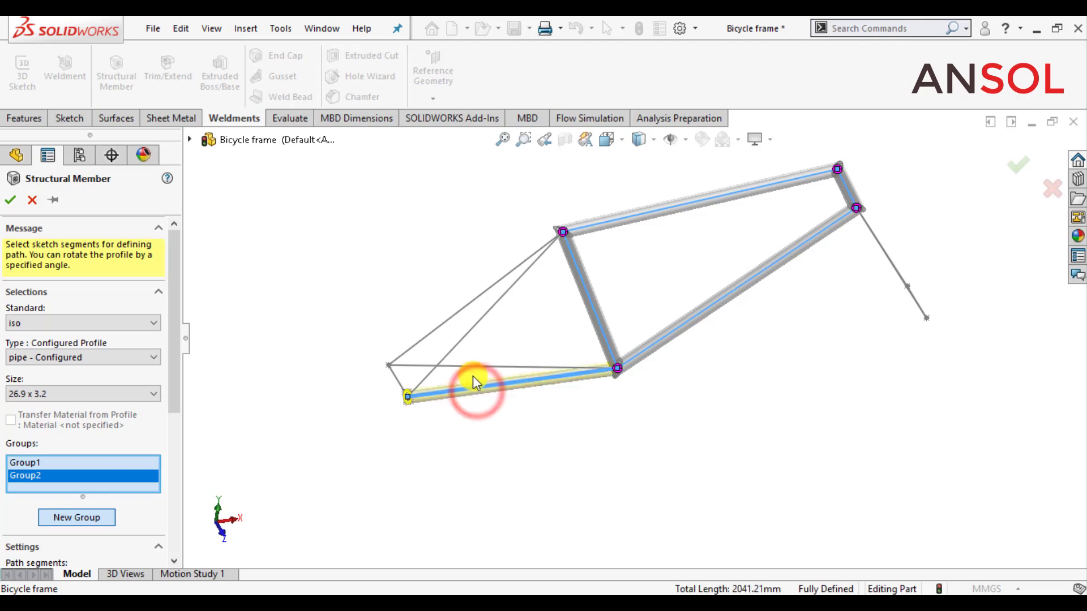
pyautogui.click(471, 367)
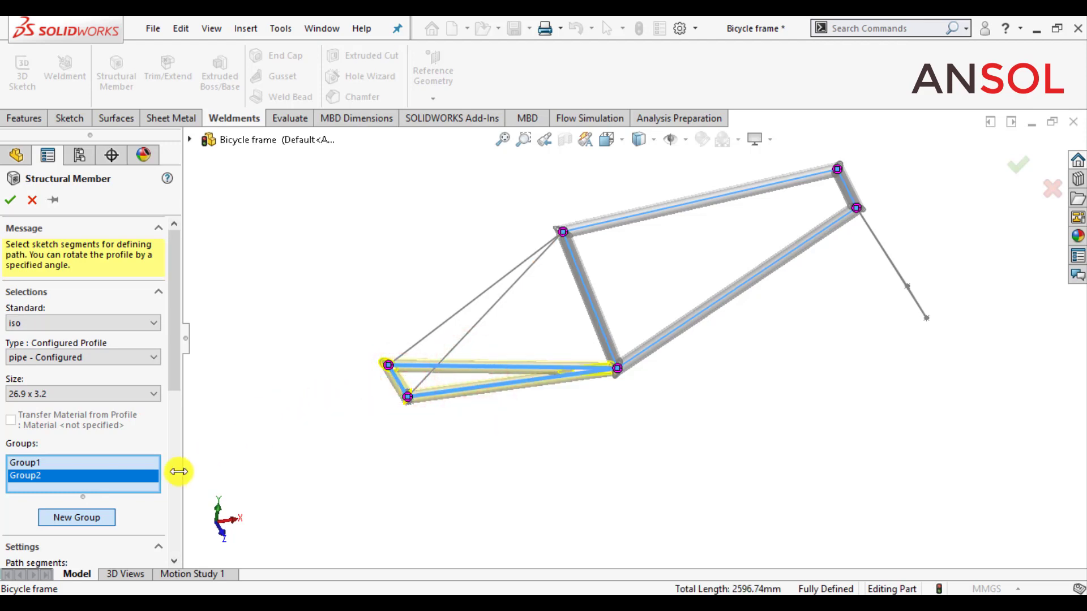
pyautogui.click(99, 519)
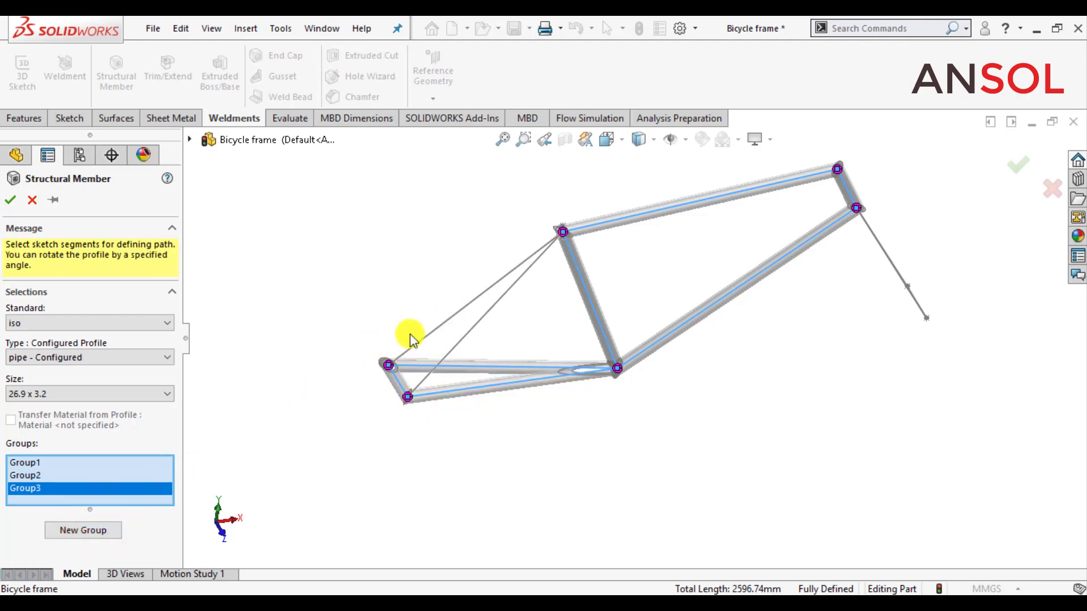
# Add the two lines from the seat joint to the rear ends to the third group, and start a fourth group.
pyautogui.click(428, 337)
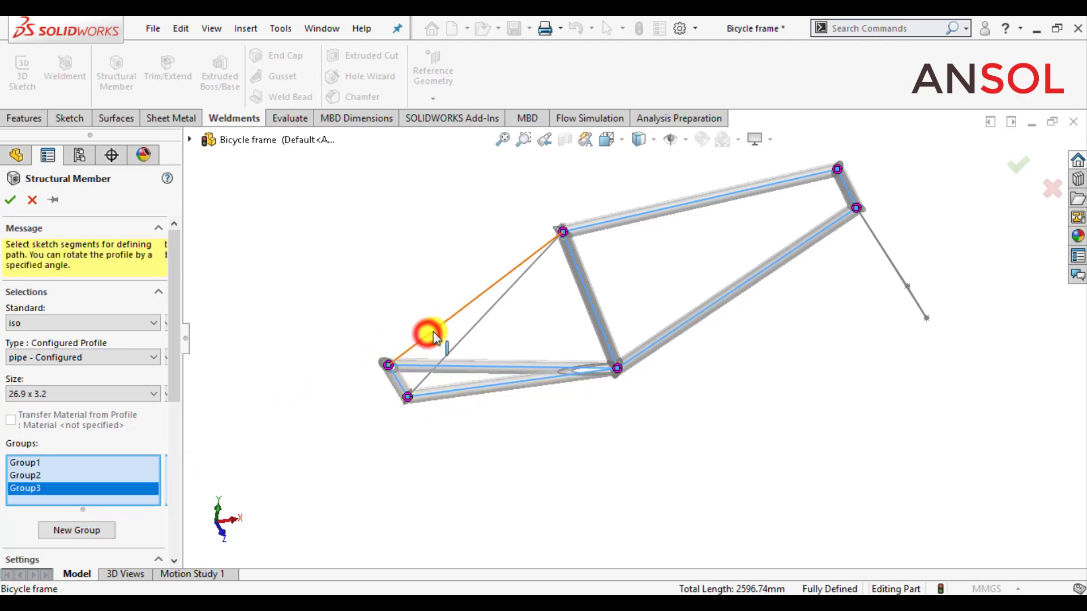
pyautogui.click(461, 341)
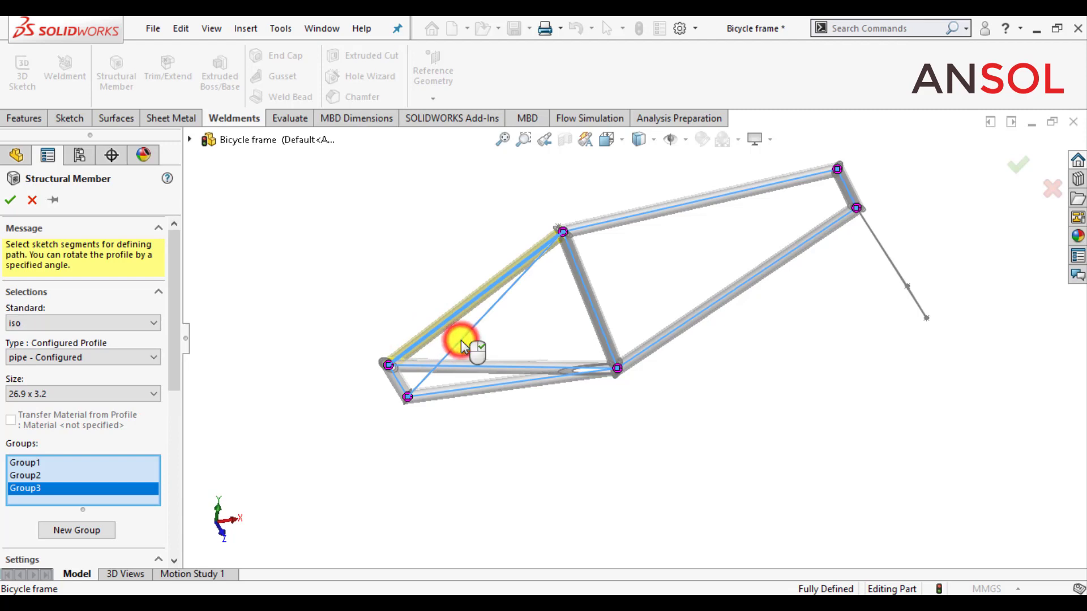
pyautogui.click(97, 532)
# Add the three lines of the front fork triangle to the fourth group and complete the structural member.
pyautogui.moveTo(837, 372); pyautogui.dragTo(760, 417, button='middle')
pyautogui.click(817, 355)
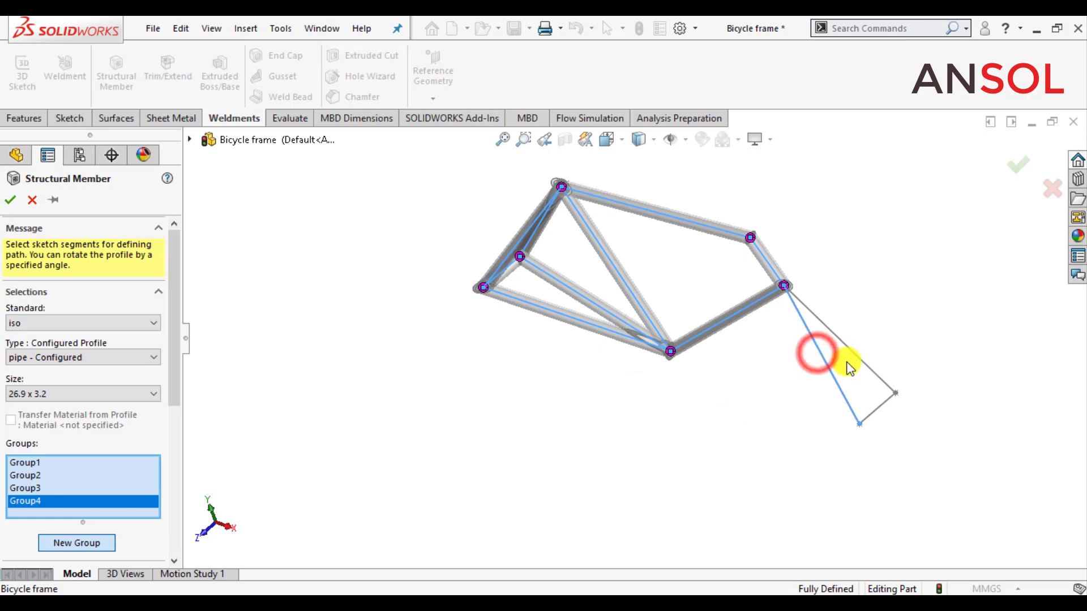
pyautogui.click(877, 412)
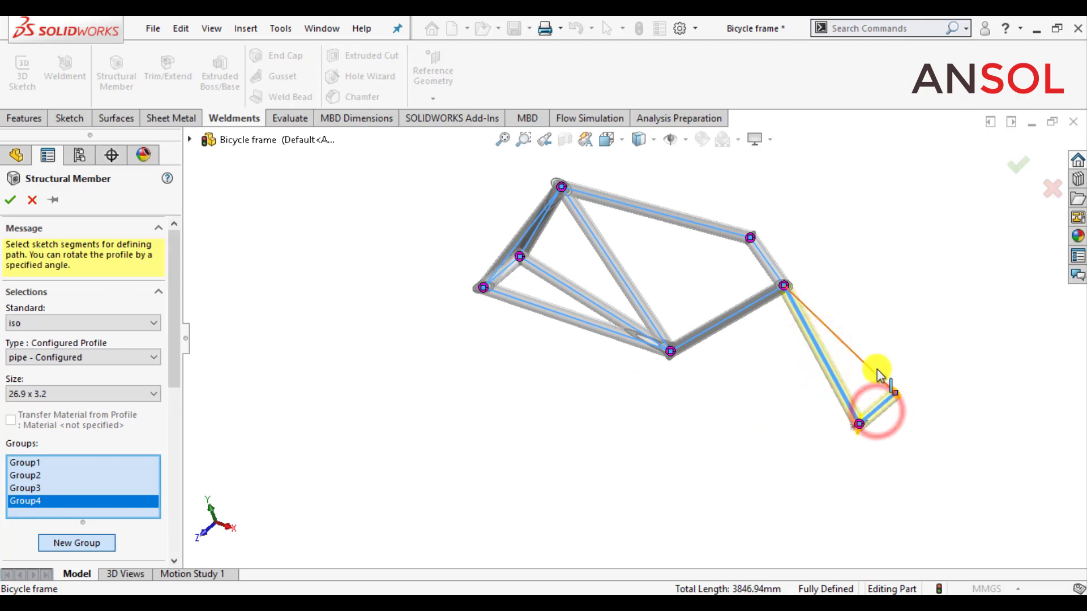
pyautogui.click(870, 371)
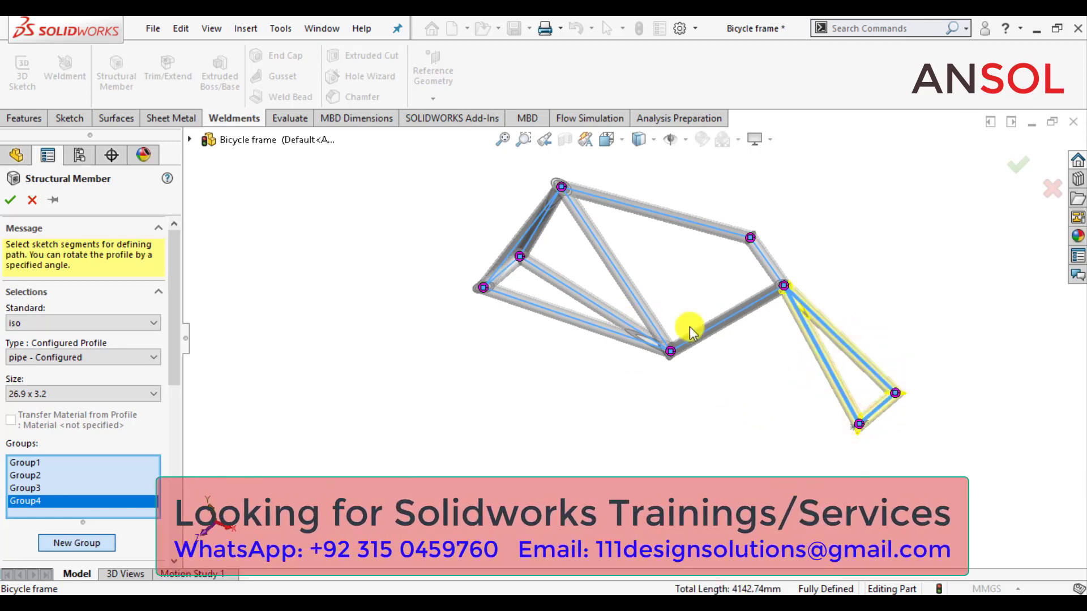
pyautogui.click(11, 201)
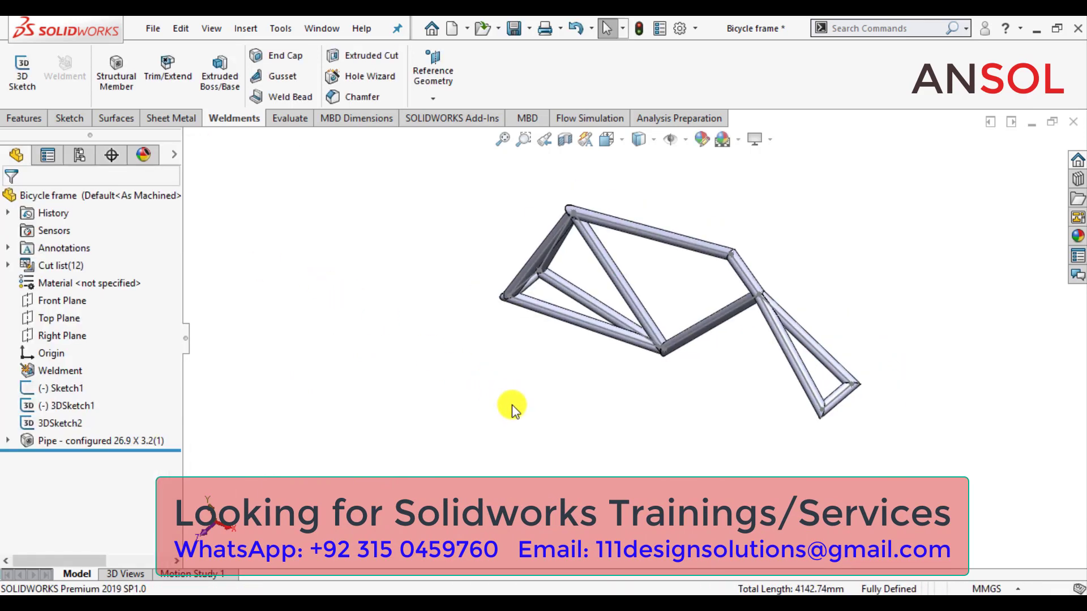
pyautogui.moveTo(516, 412); pyautogui.dragTo(502, 338, button='middle')
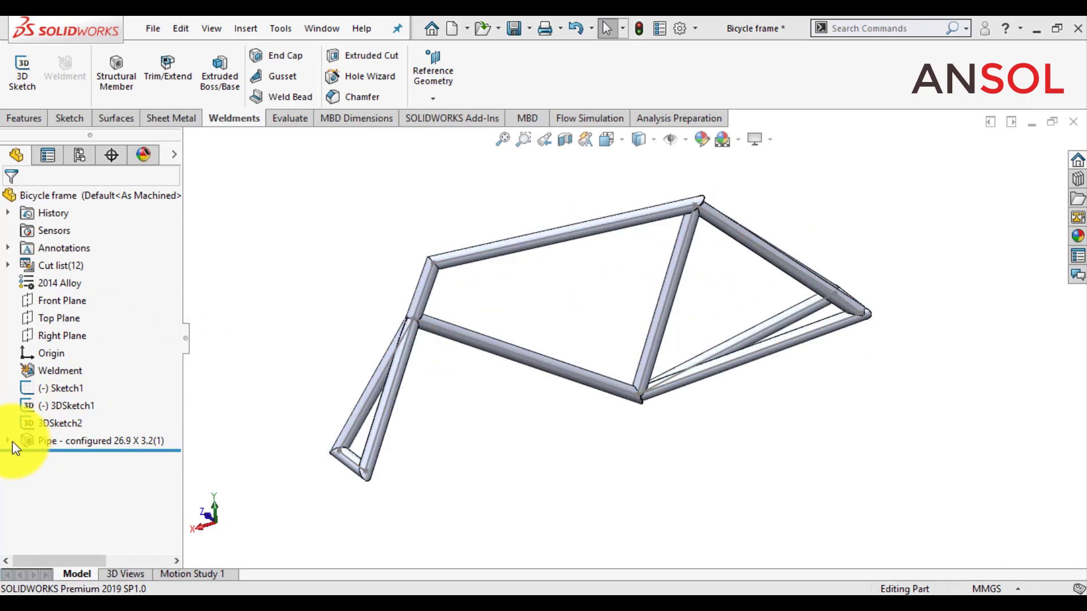
# Open the profile sketch of the pipe structural member for editing, with both circles and their dimensions viewed face-on.
pyautogui.click(8, 440)
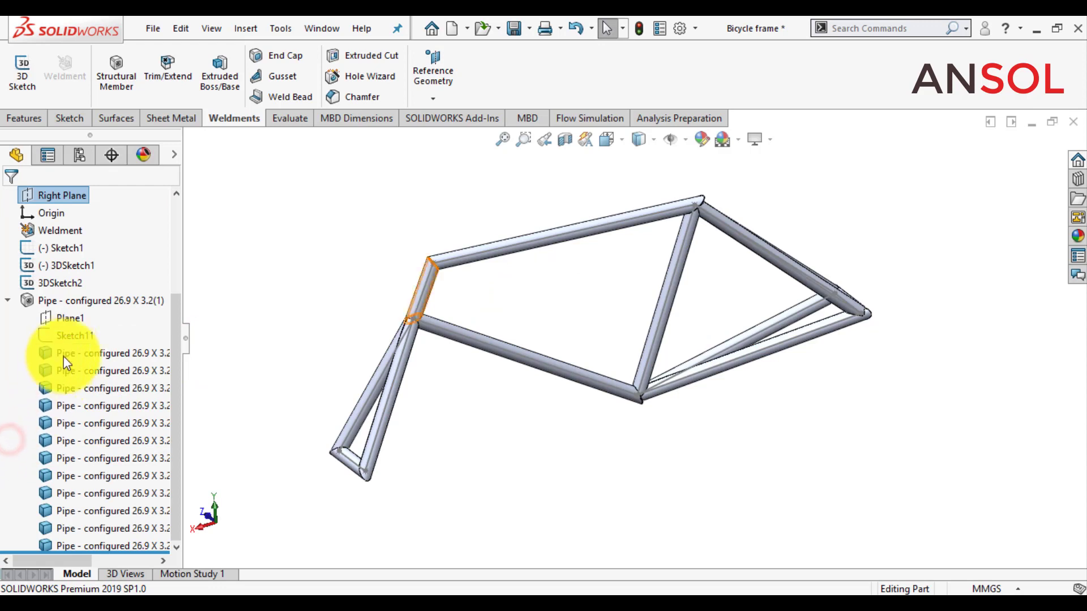
pyautogui.click(74, 337)
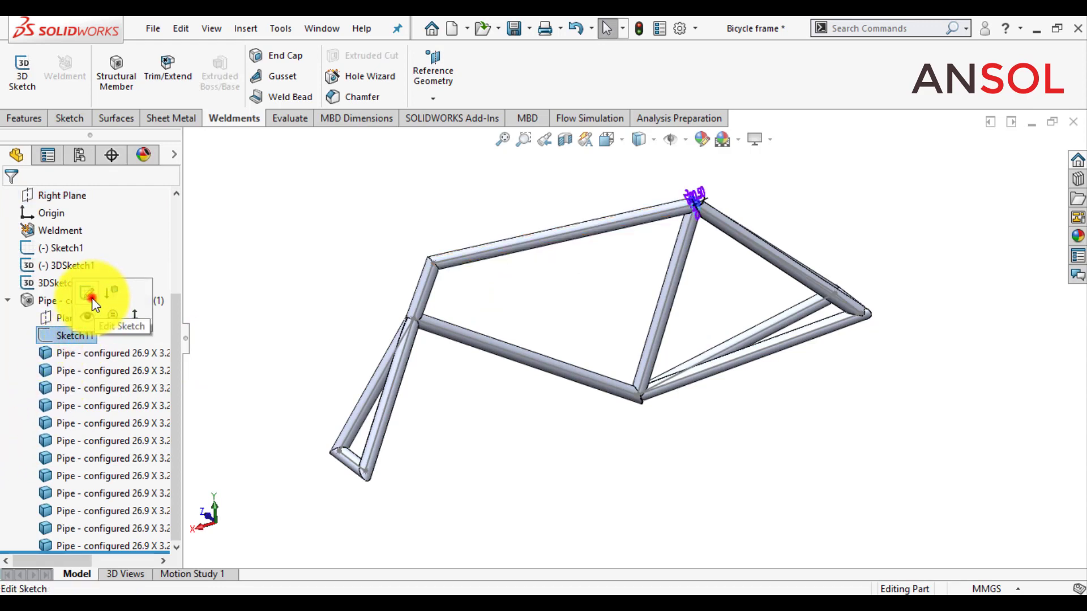
pyautogui.click(92, 298)
pyautogui.click(625, 141)
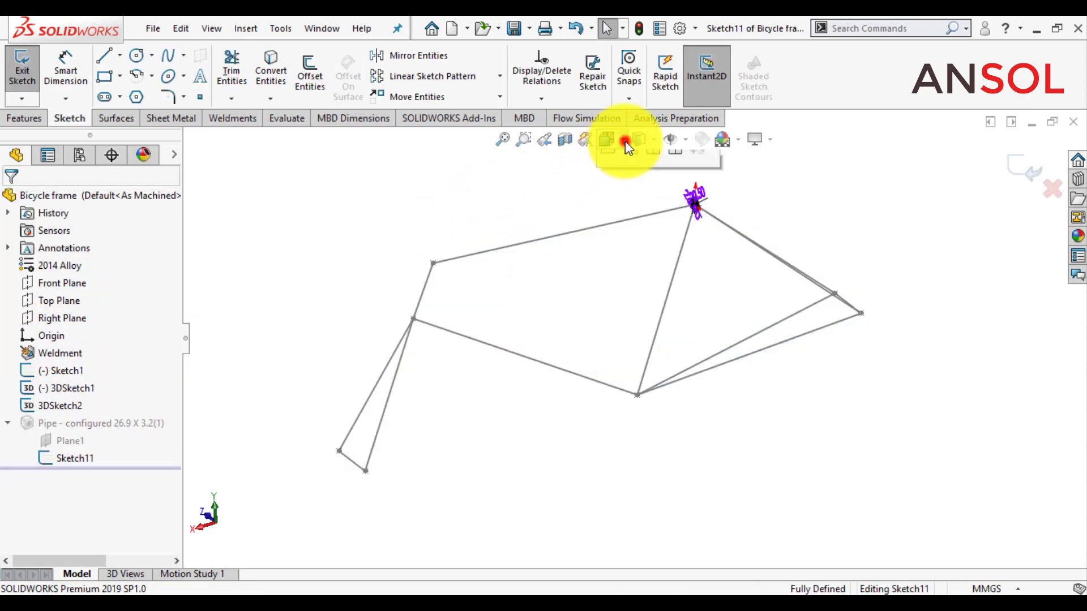
pyautogui.click(695, 226)
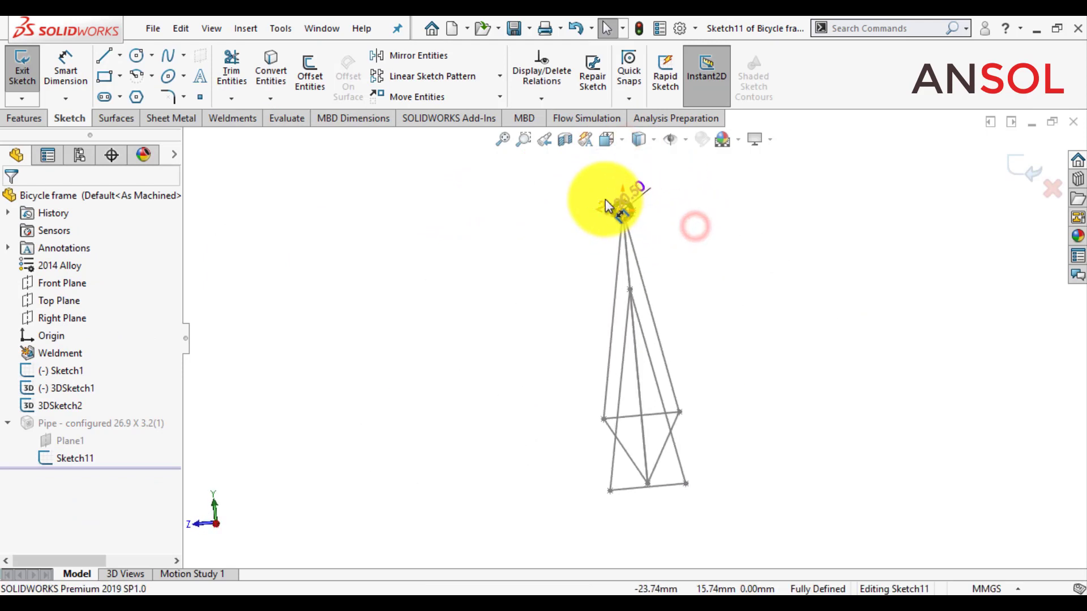
pyautogui.scroll(-10, 606, 199)
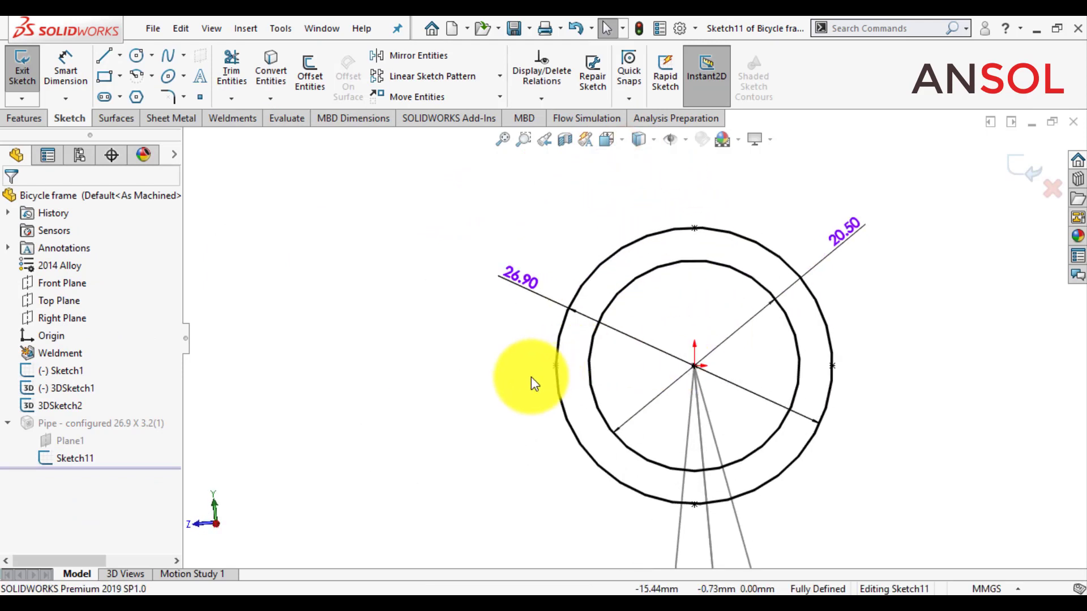
# Set the outer diameter of the pipe profile to 24 mm.
pyautogui.click(525, 280)
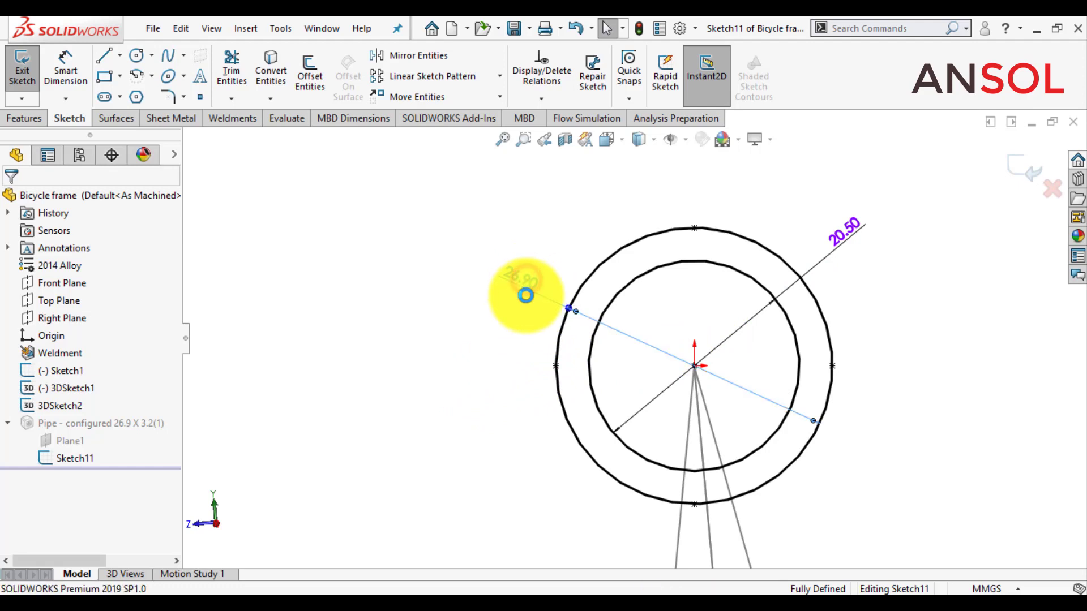
pyautogui.doubleClick(525, 295)
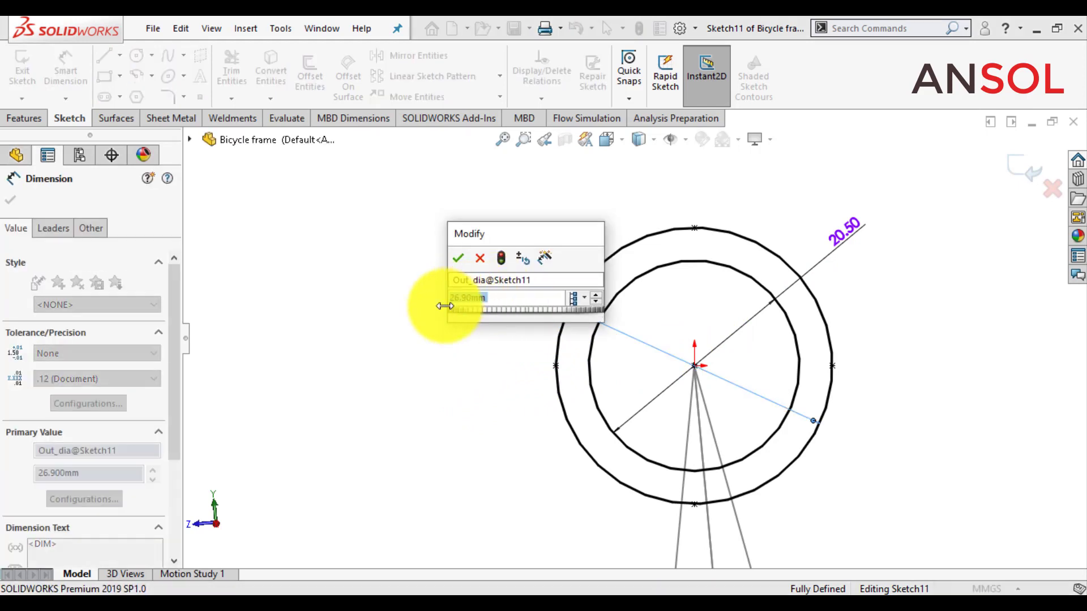
pyautogui.write('2')
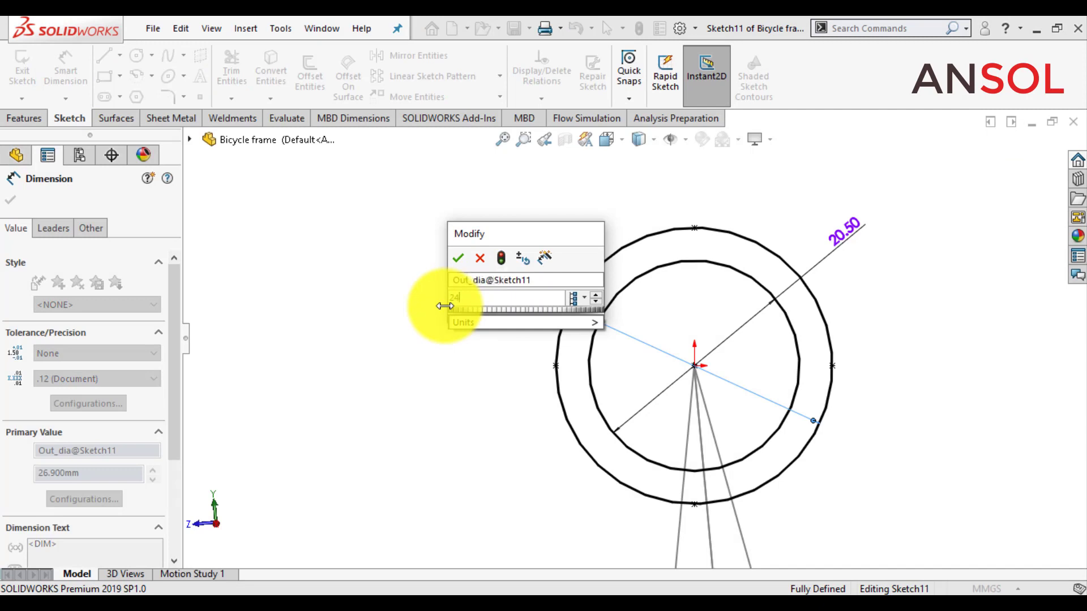
pyautogui.write('4')
pyautogui.press('Return')
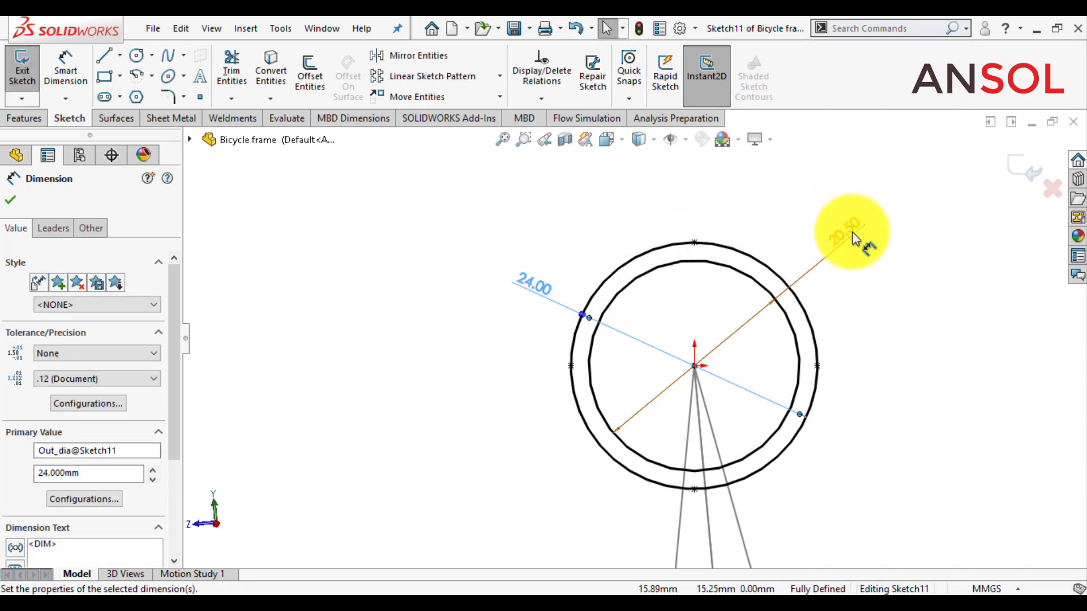
# Set the inner diameter of the pipe profile to 20 mm and exit the profile sketch.
pyautogui.click(851, 233)
pyautogui.doubleClick(851, 233)
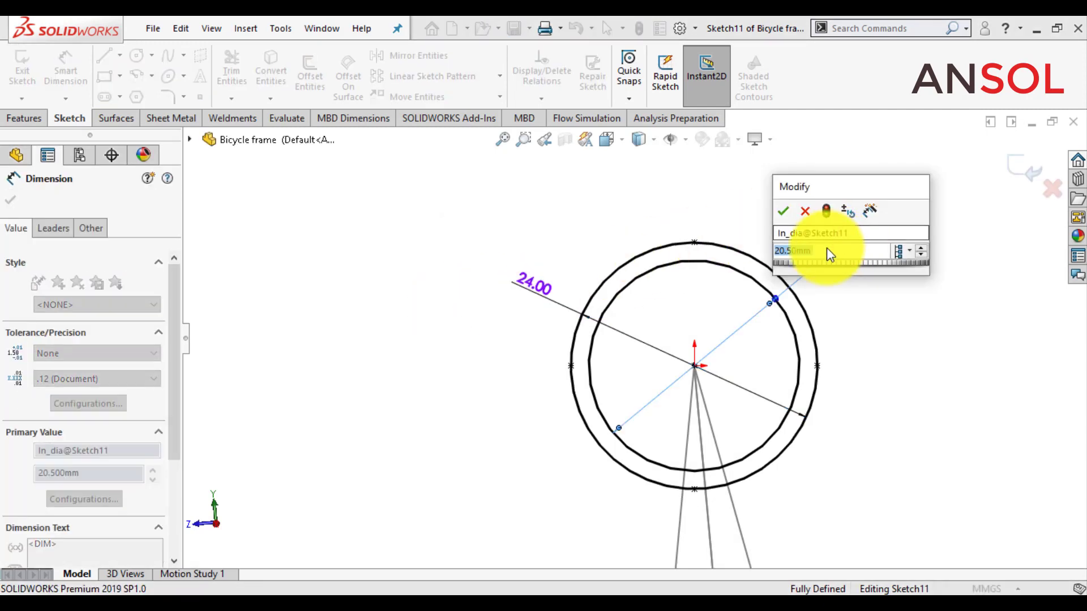
pyautogui.write('20')
pyautogui.press('Return')
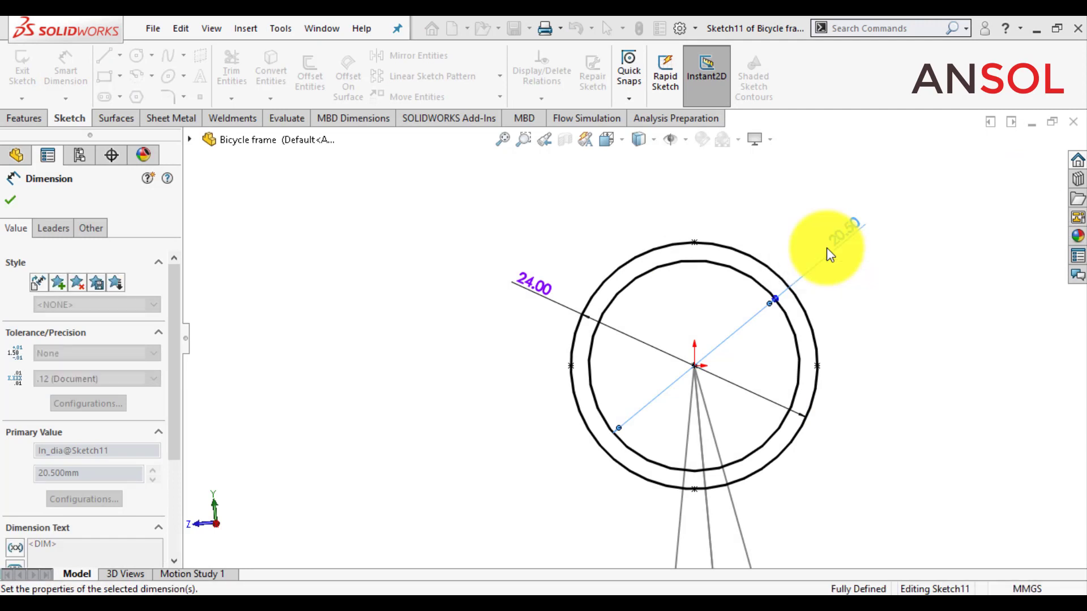
pyautogui.click(10, 199)
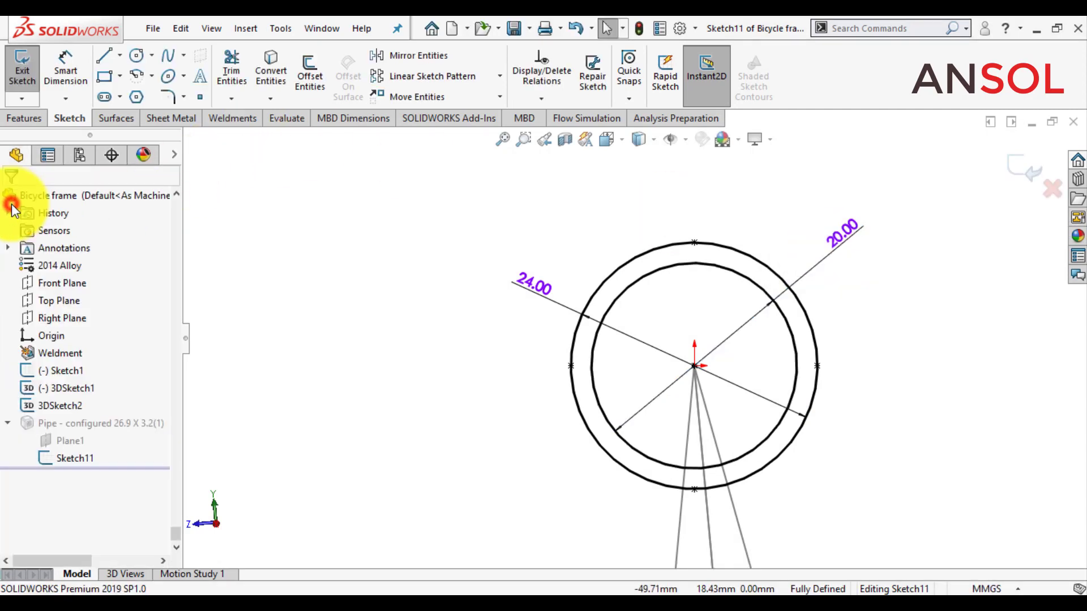
pyautogui.scroll(4, 635, 339)
pyautogui.click(1023, 168)
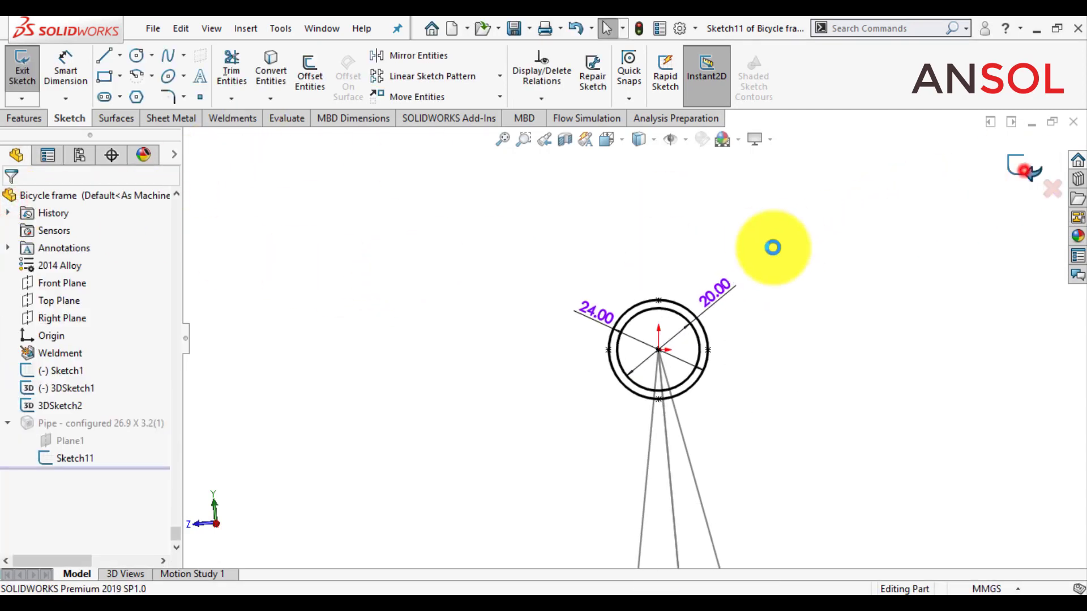
# Check the diameter of the resized lower main tube and inspect the joints of the whole frame.
pyautogui.scroll(6, 642, 278)
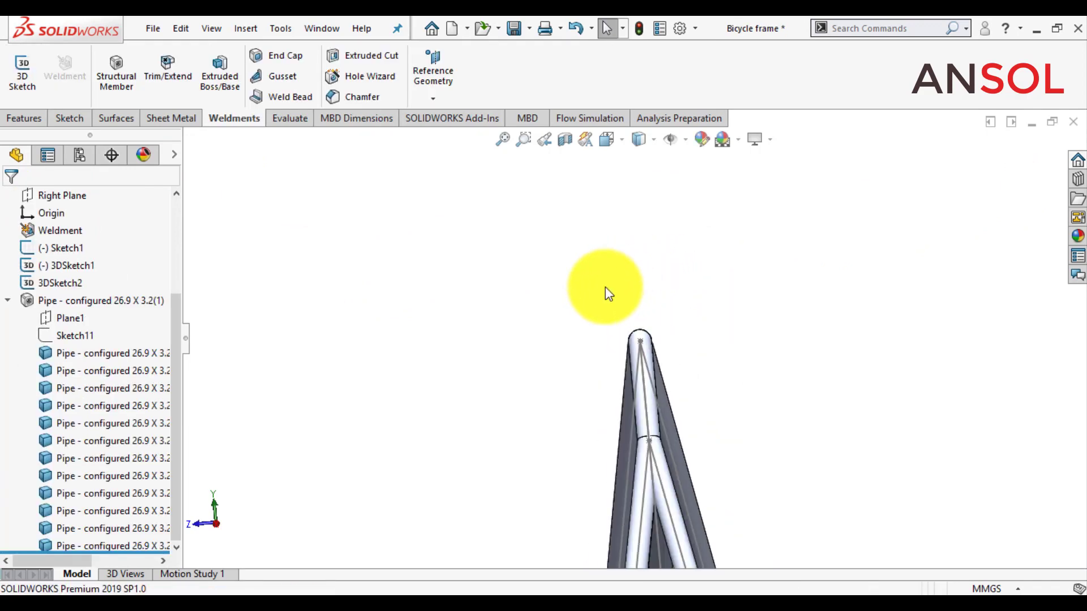
pyautogui.moveTo(607, 310); pyautogui.dragTo(631, 369, button='middle')
pyautogui.scroll(-6, 630, 368)
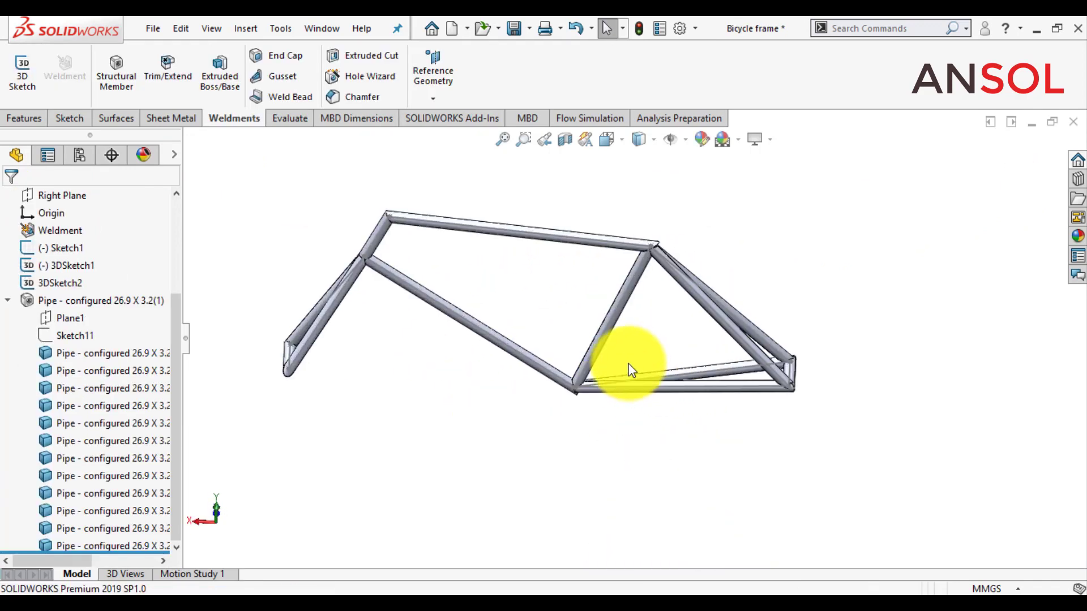
pyautogui.click(468, 367)
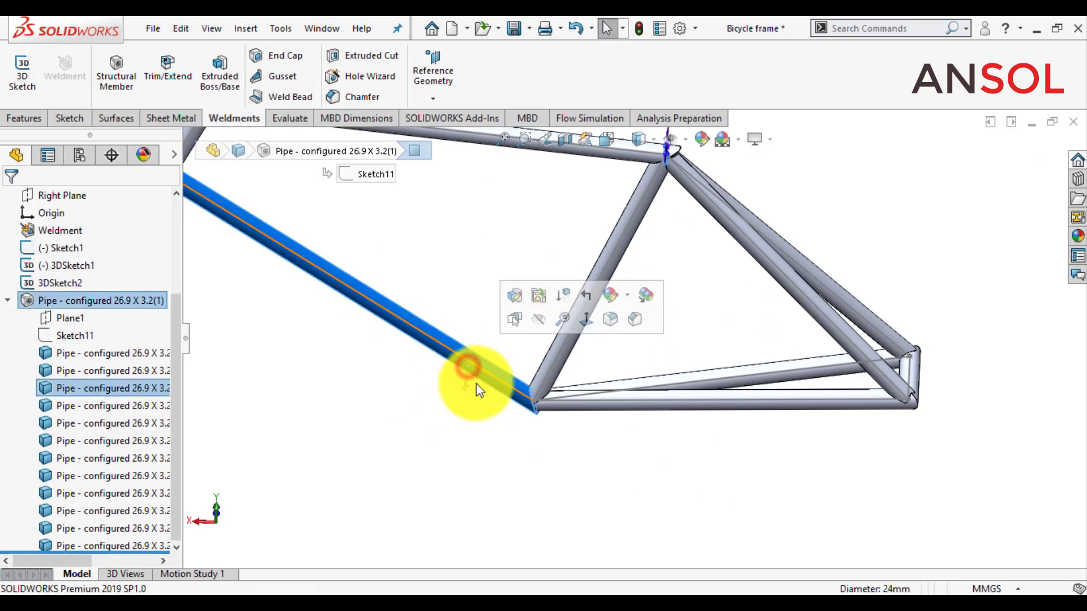
pyautogui.click(612, 493)
pyautogui.scroll(5, 629, 470)
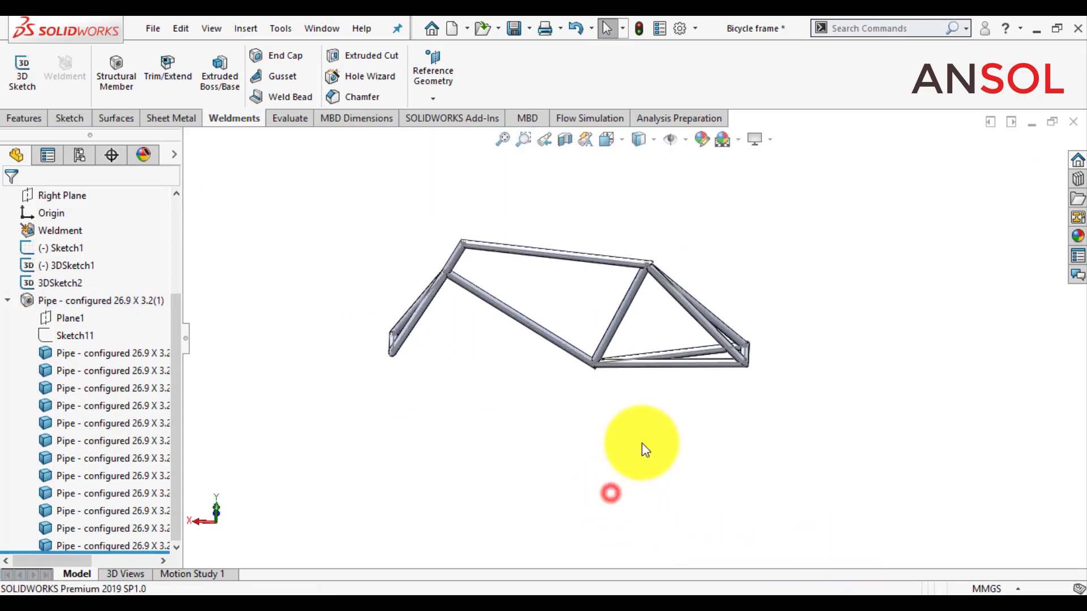
pyautogui.moveTo(643, 449); pyautogui.dragTo(692, 395, button='middle')
pyautogui.scroll(-4, 561, 270)
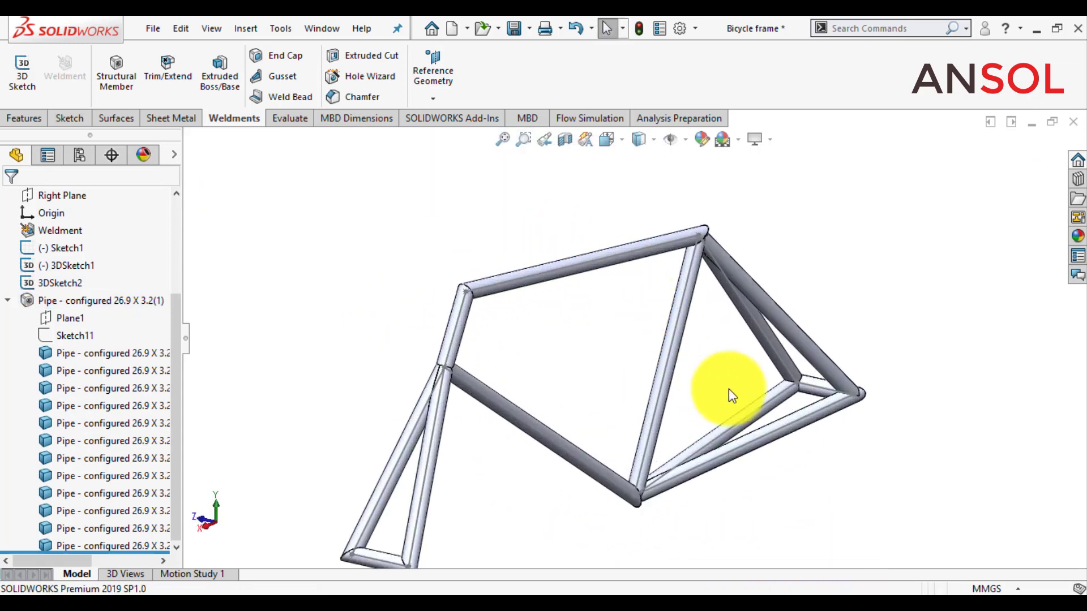
pyautogui.scroll(2, 732, 437)
pyautogui.scroll(-2, 708, 432)
pyautogui.scroll(3, 712, 438)
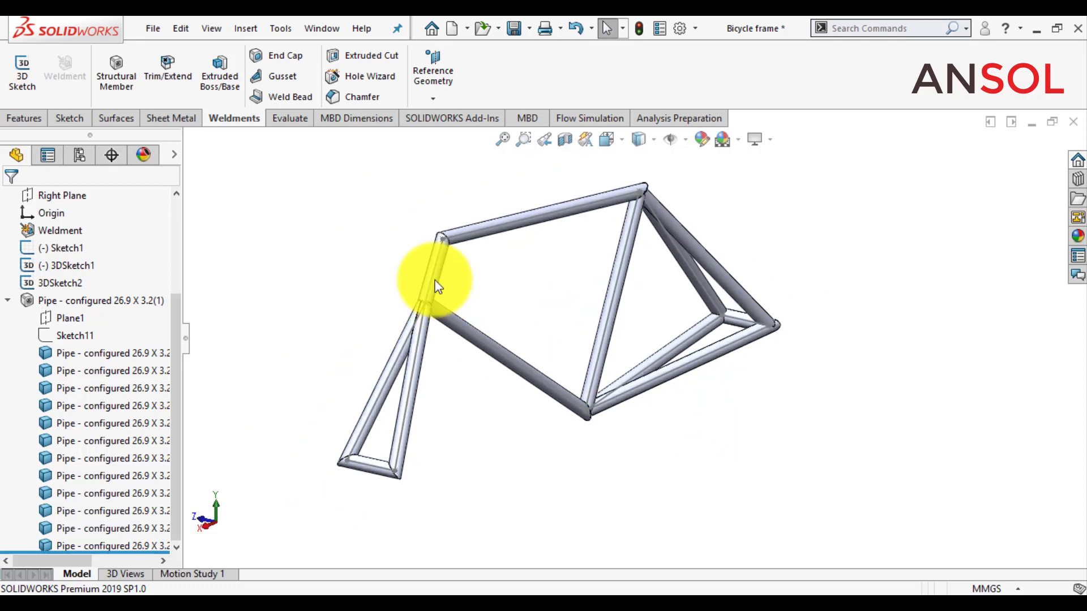
pyautogui.scroll(-3, 436, 283)
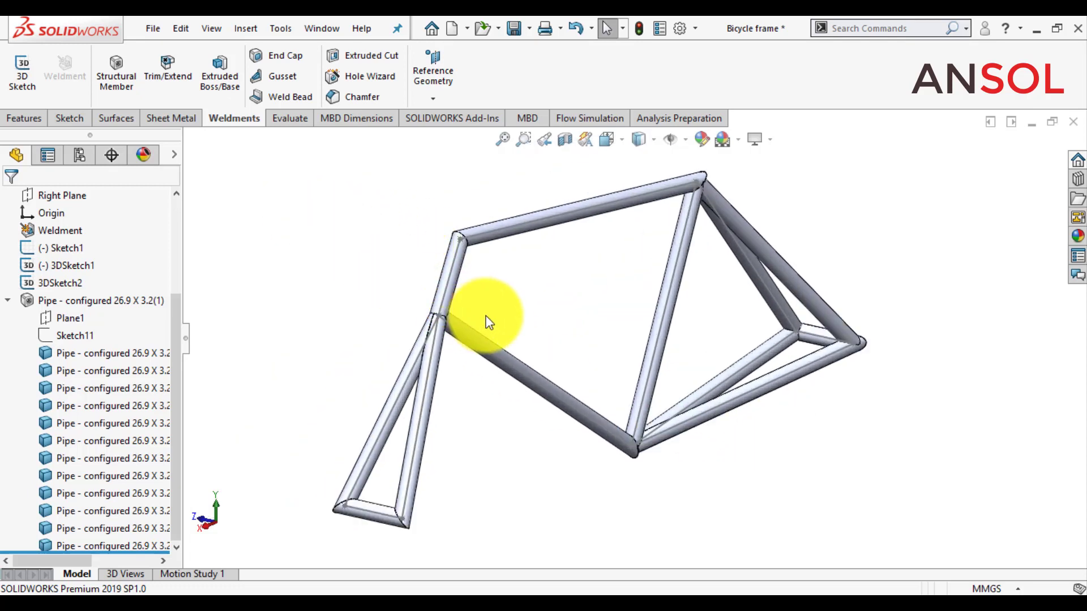
pyautogui.scroll(-2, 485, 315)
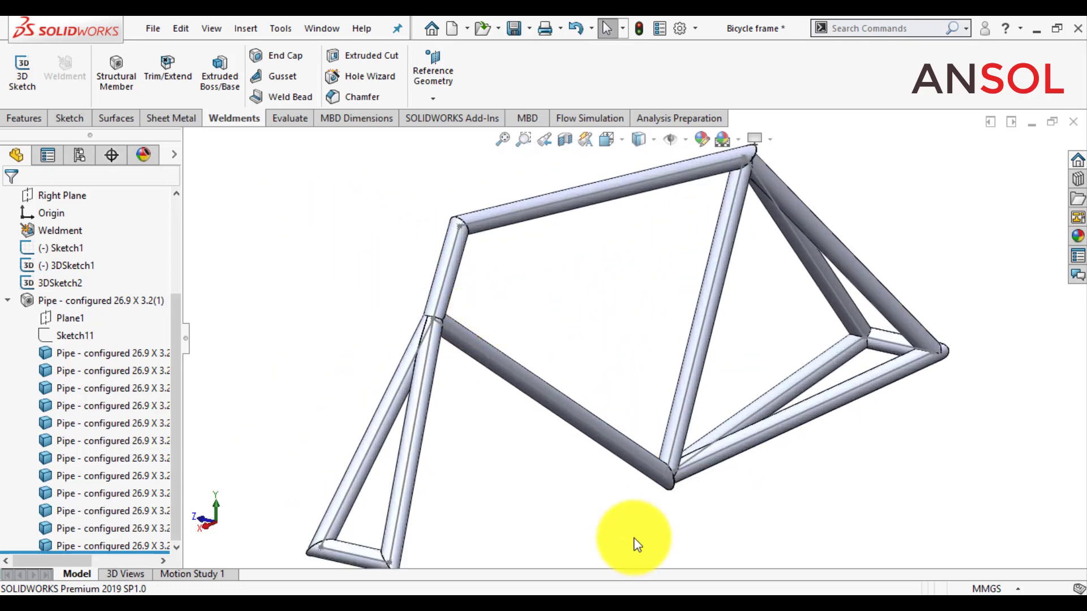
pyautogui.moveTo(597, 362); pyautogui.dragTo(590, 295, button='middle')
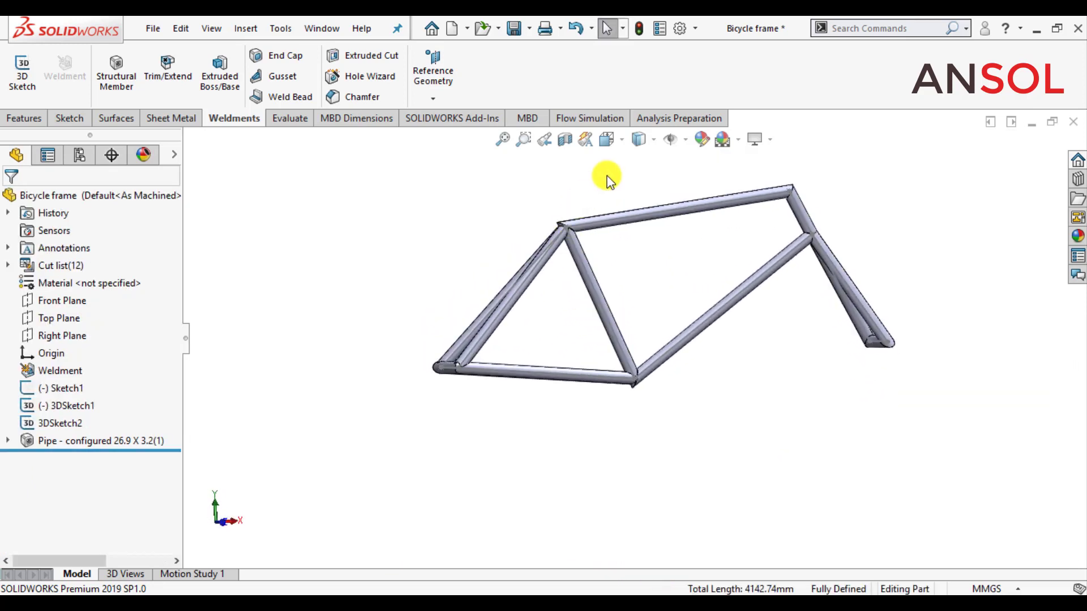
# Inspect the completed pipe frame from the front view and from the fork side.
pyautogui.click(621, 140)
pyautogui.click(694, 232)
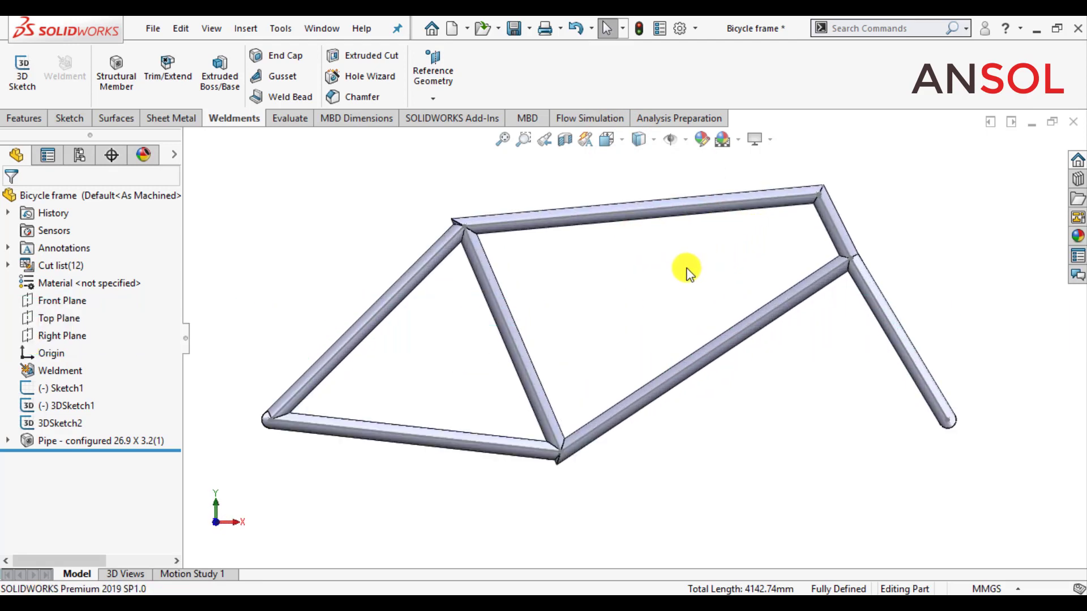
pyautogui.scroll(2, 686, 274)
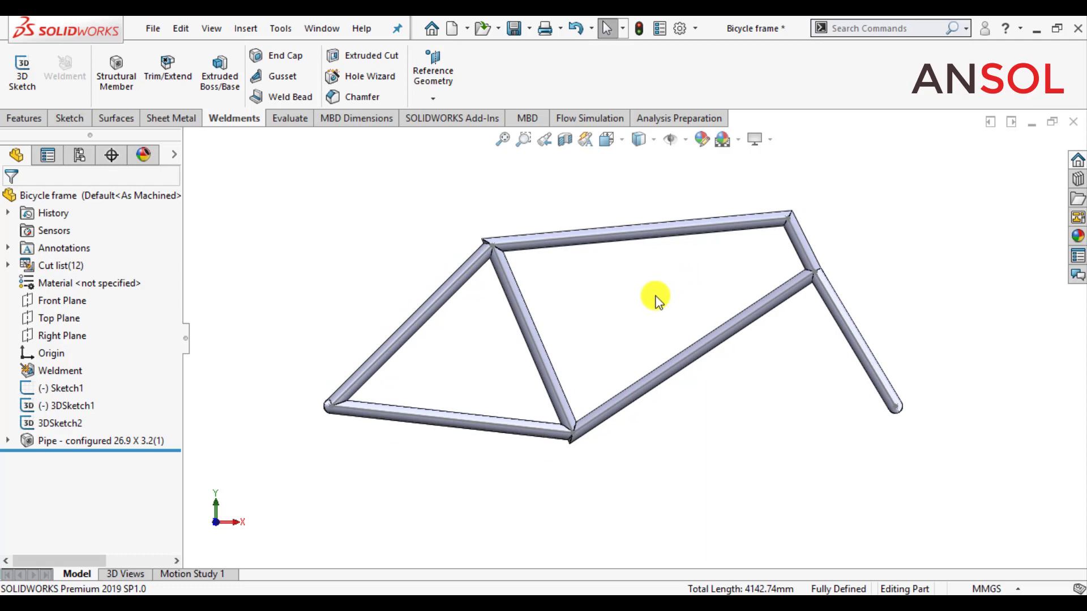
pyautogui.moveTo(655, 306); pyautogui.dragTo(507, 396, button='middle')
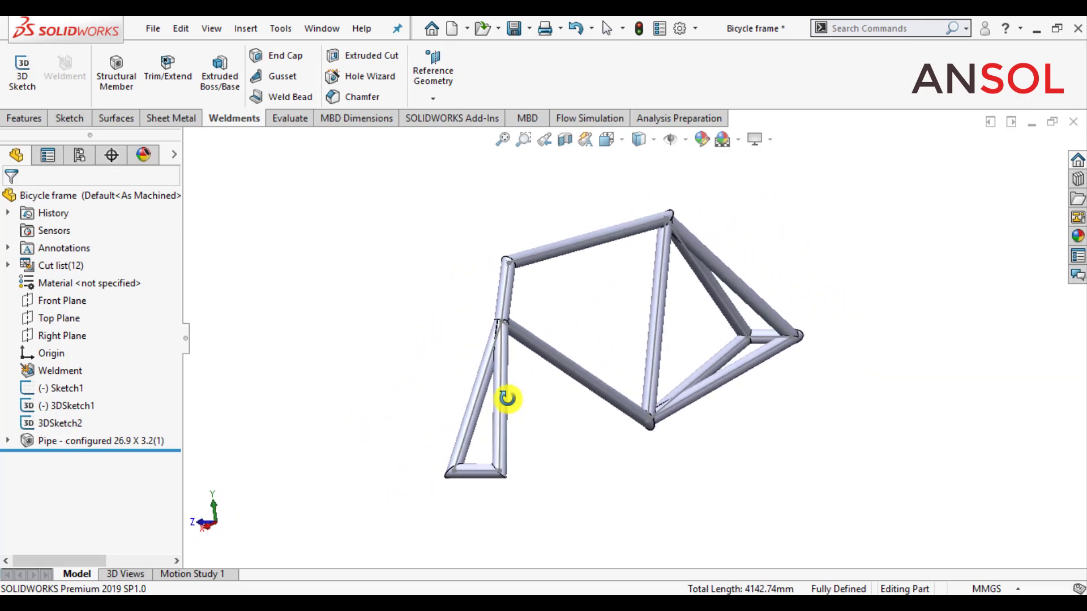
pyautogui.scroll(-3, 681, 383)
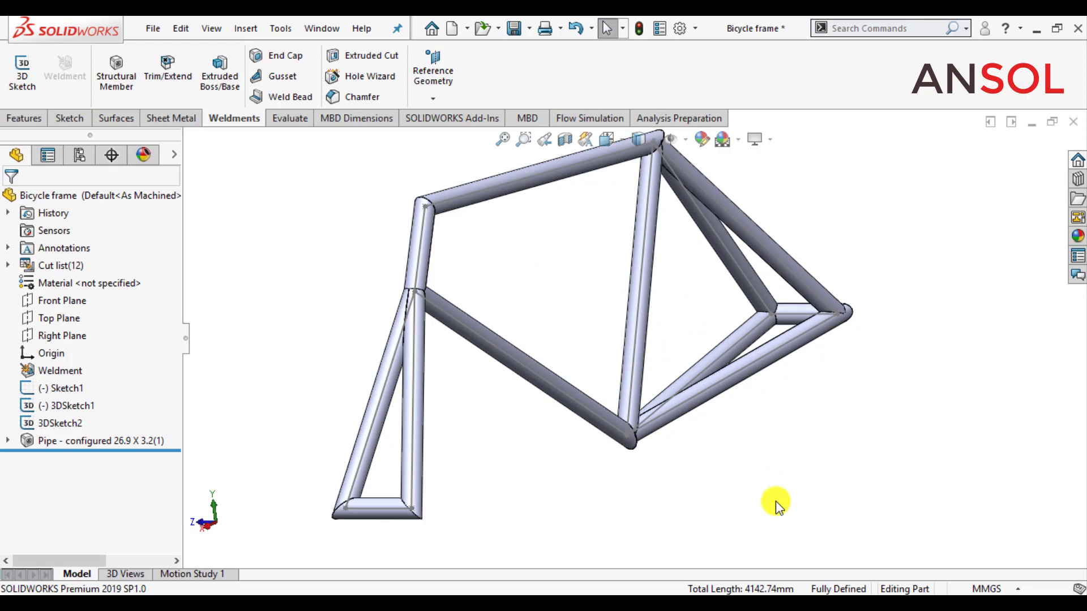
pyautogui.scroll(1, 775, 499)
pyautogui.moveTo(679, 266); pyautogui.dragTo(736, 279, button='middle')
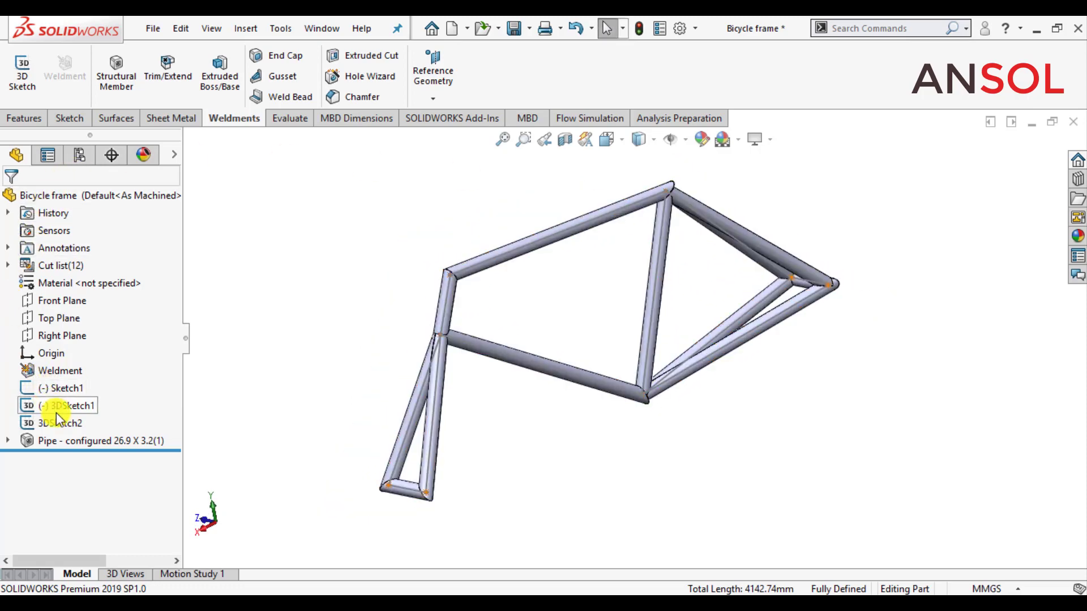
# Assign the 2014 Alloy material from the Aluminium Alloys category to the bicycle frame part.
pyautogui.rightClick(75, 286)
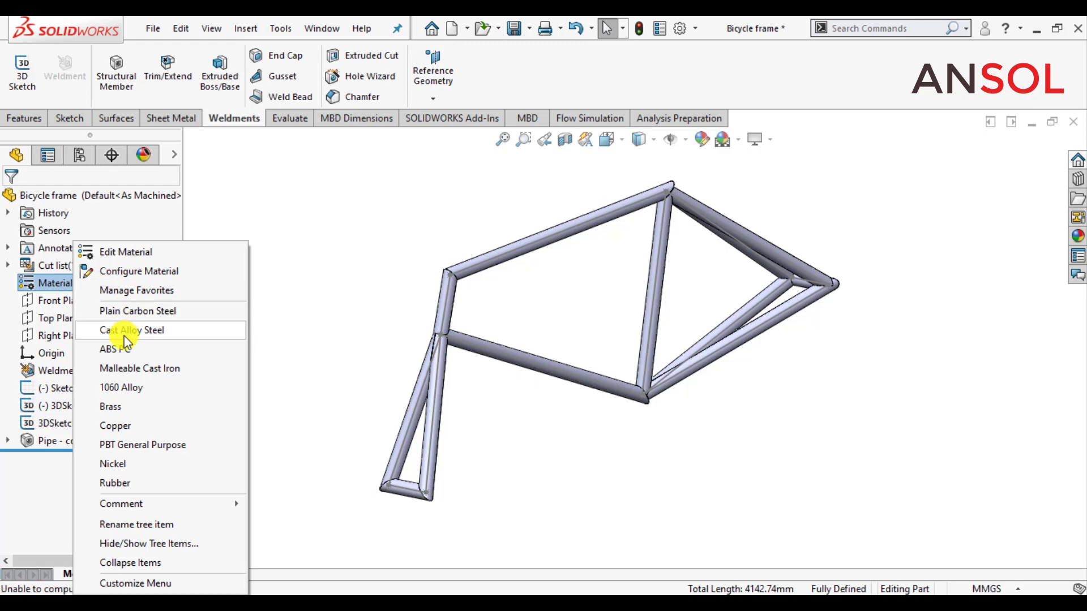
pyautogui.click(108, 254)
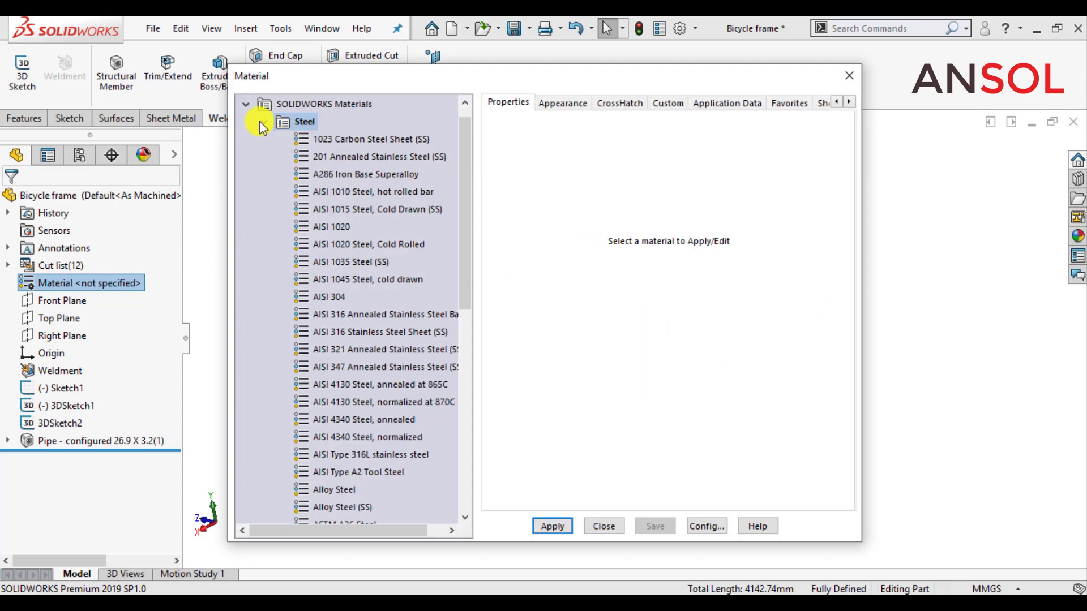
pyautogui.click(261, 122)
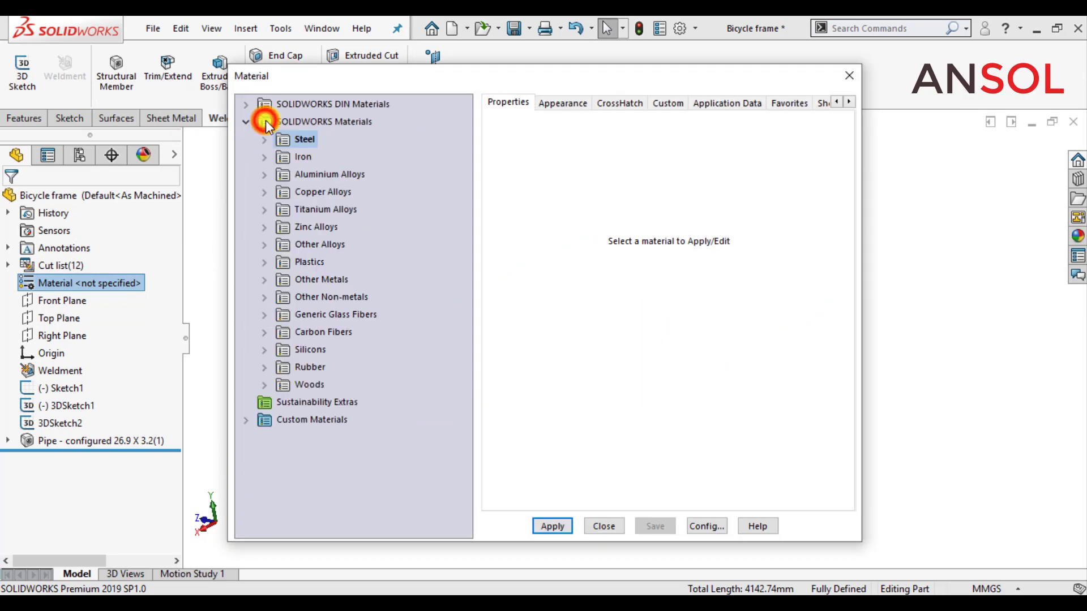
pyautogui.click(264, 175)
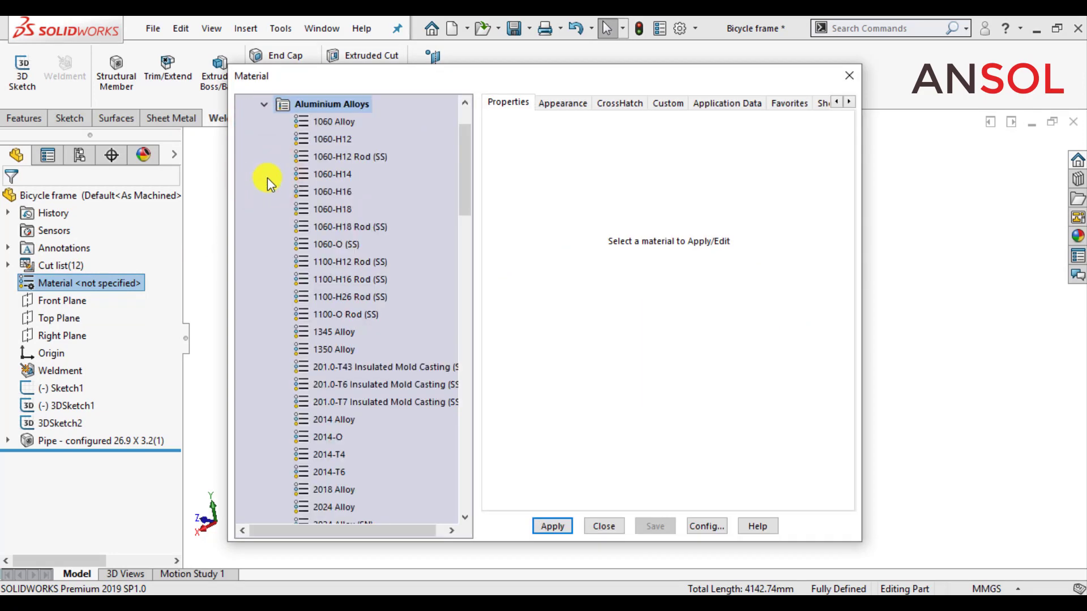
pyautogui.click(339, 419)
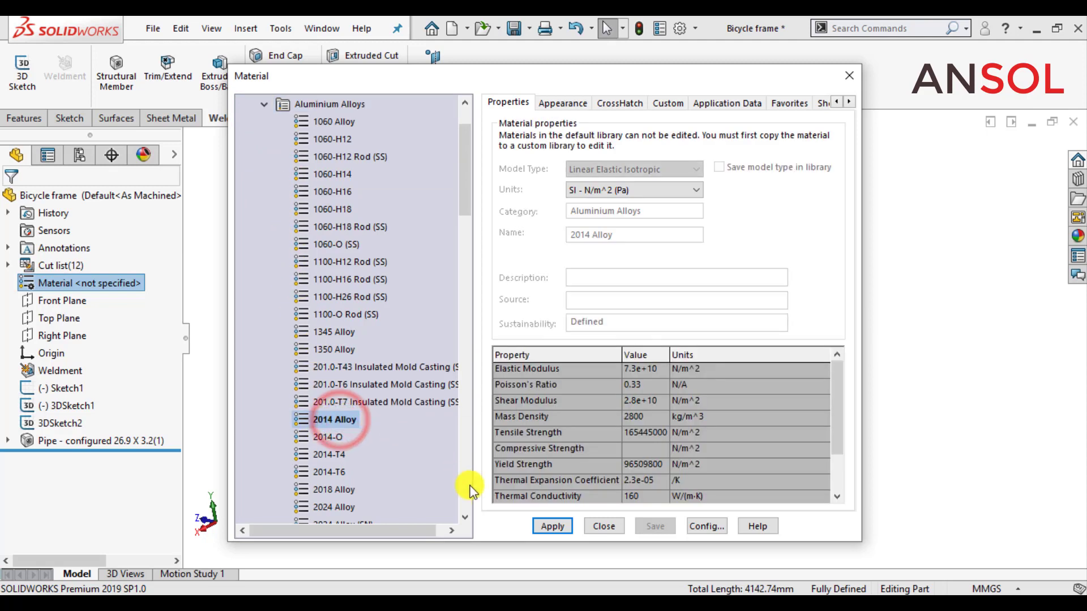
pyautogui.click(553, 528)
pyautogui.moveTo(810, 412); pyautogui.dragTo(752, 351, button='middle')
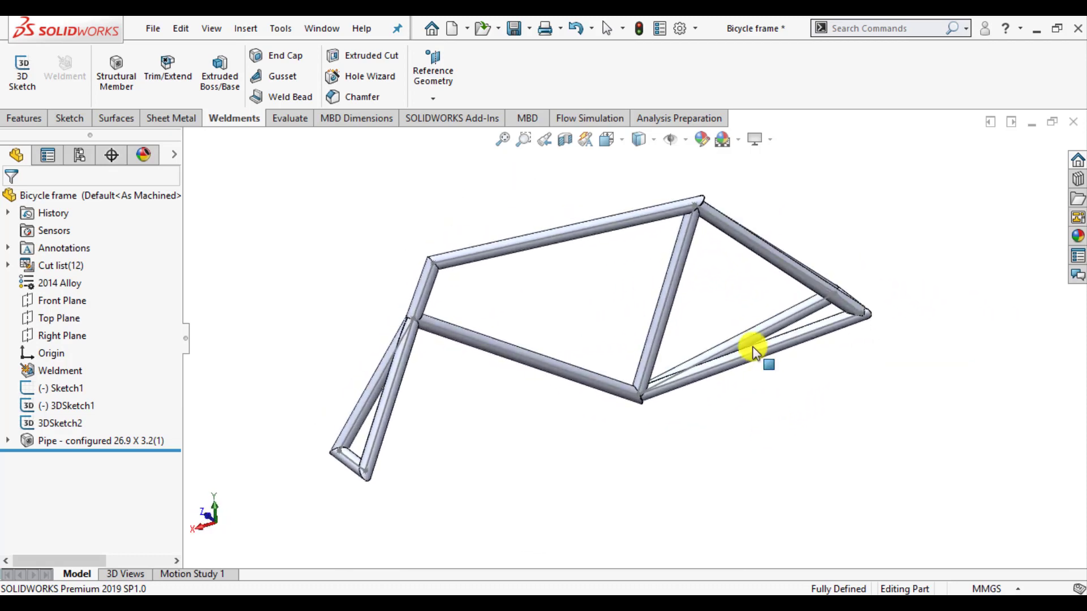